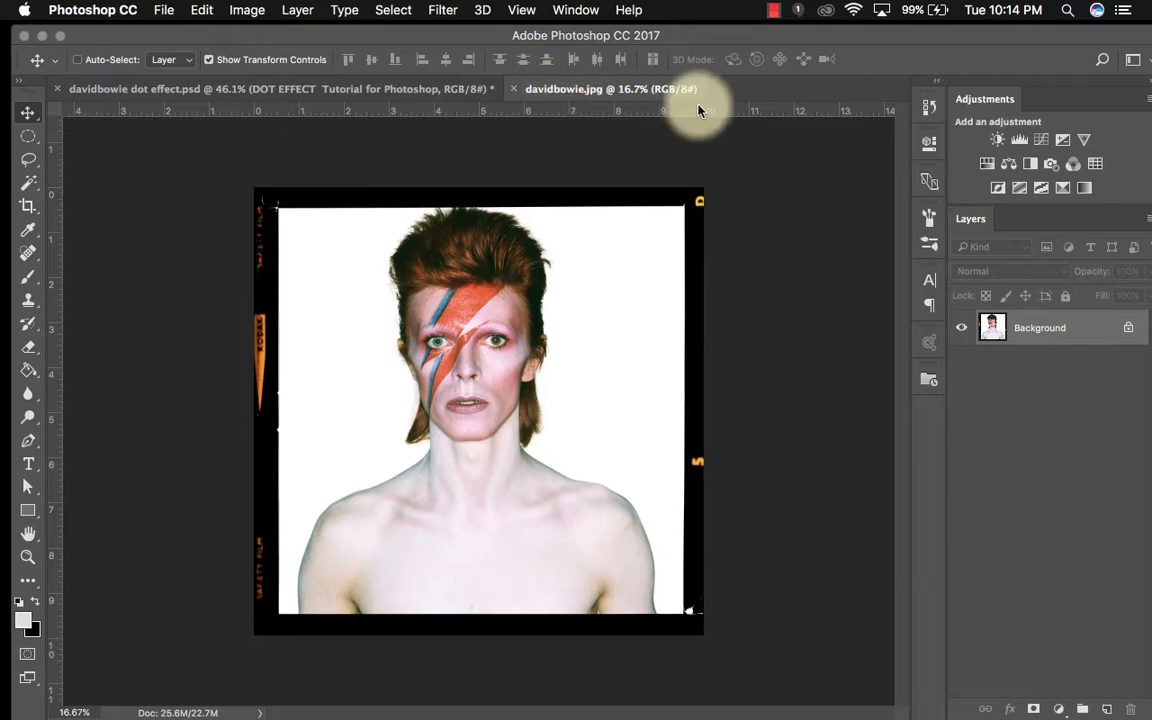
- Duplicate the Background layer and insert a black (#000000) solid color fill layer between the original and its copy
double_click(1040, 328)
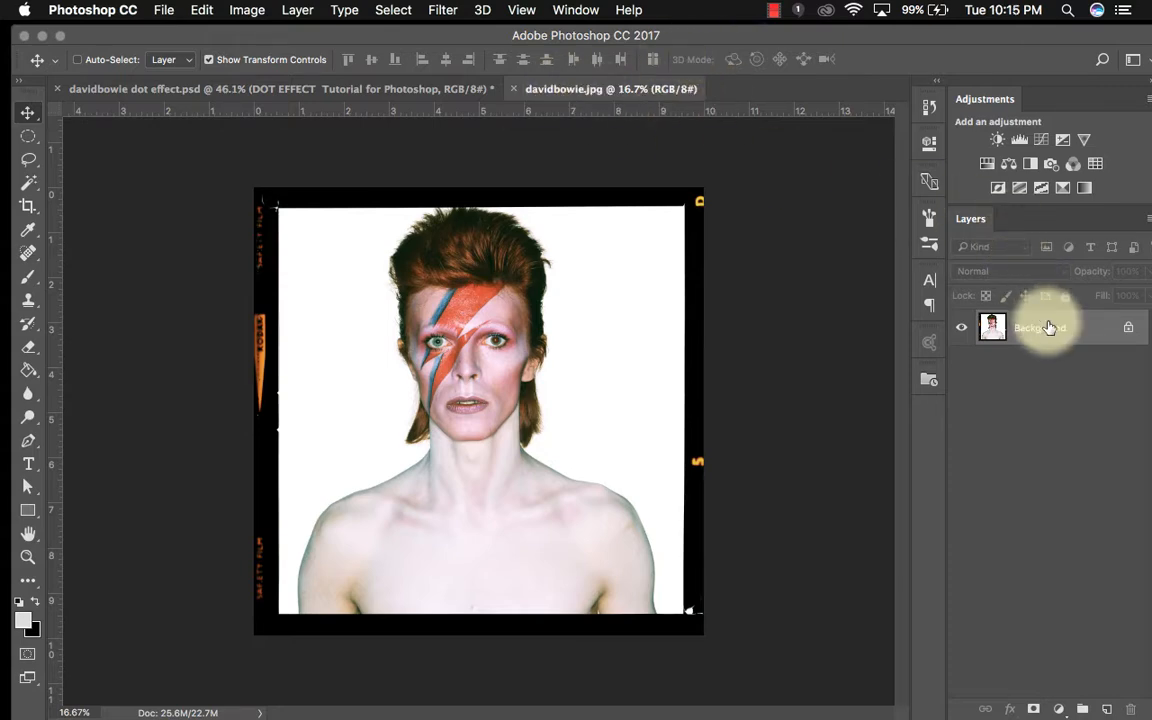
key("super+j")
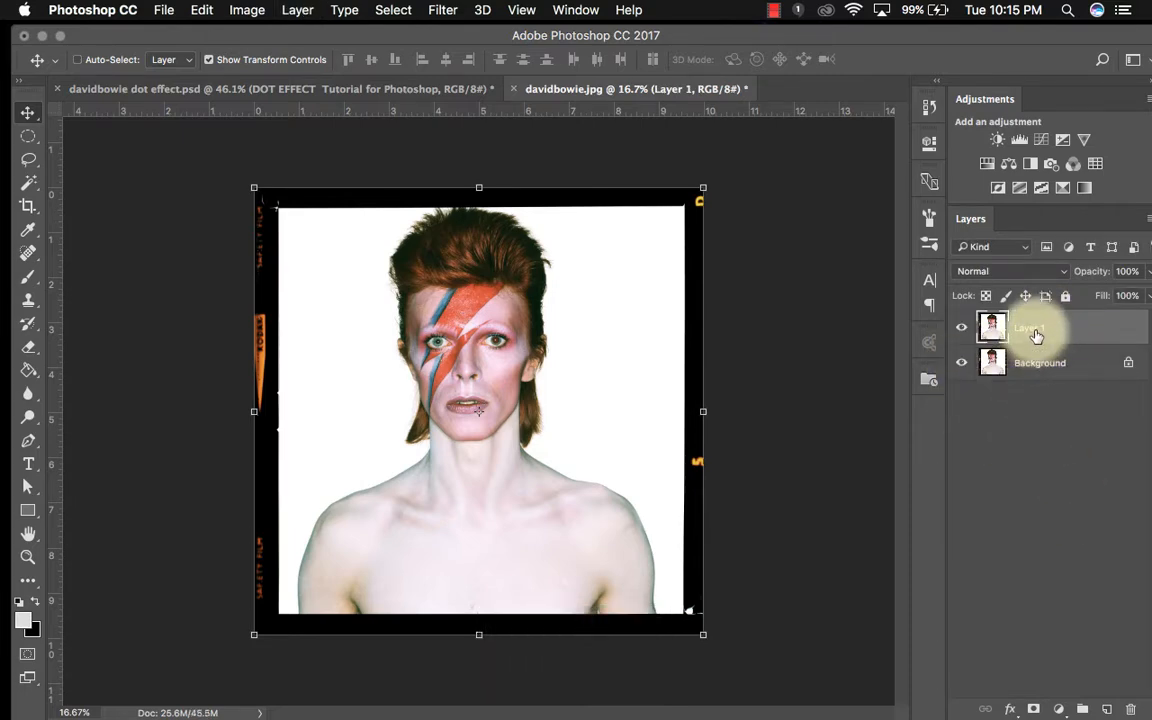
left_click(1030, 365)
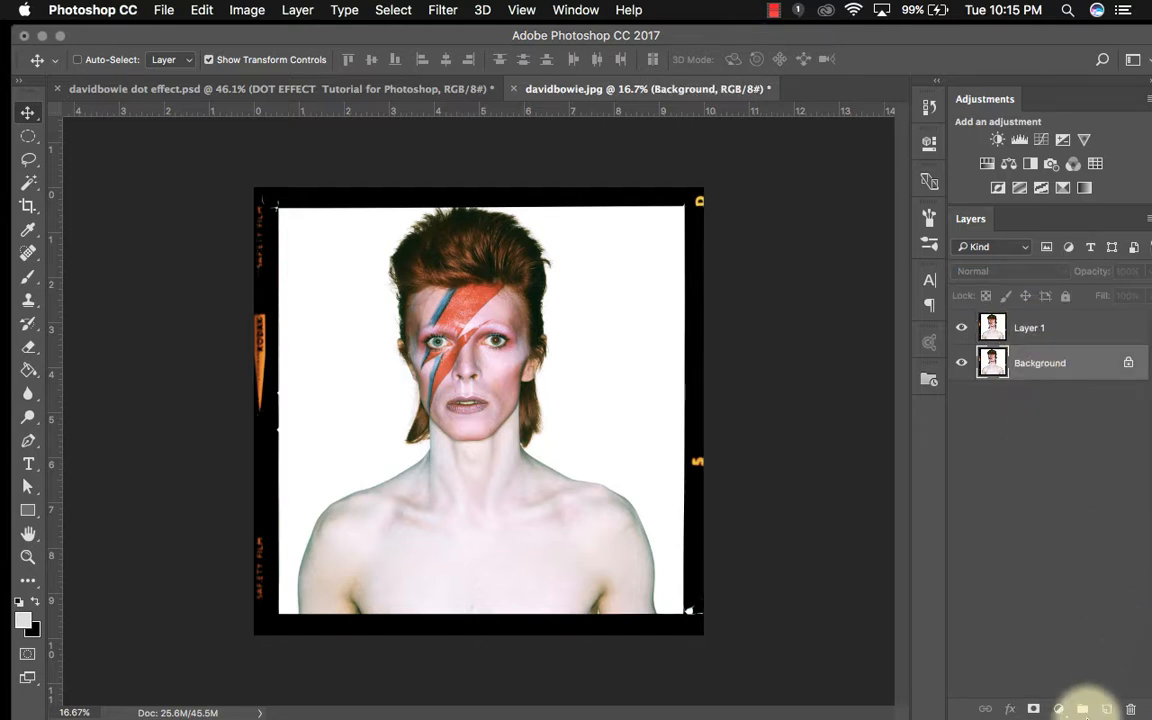
left_click(1062, 711)
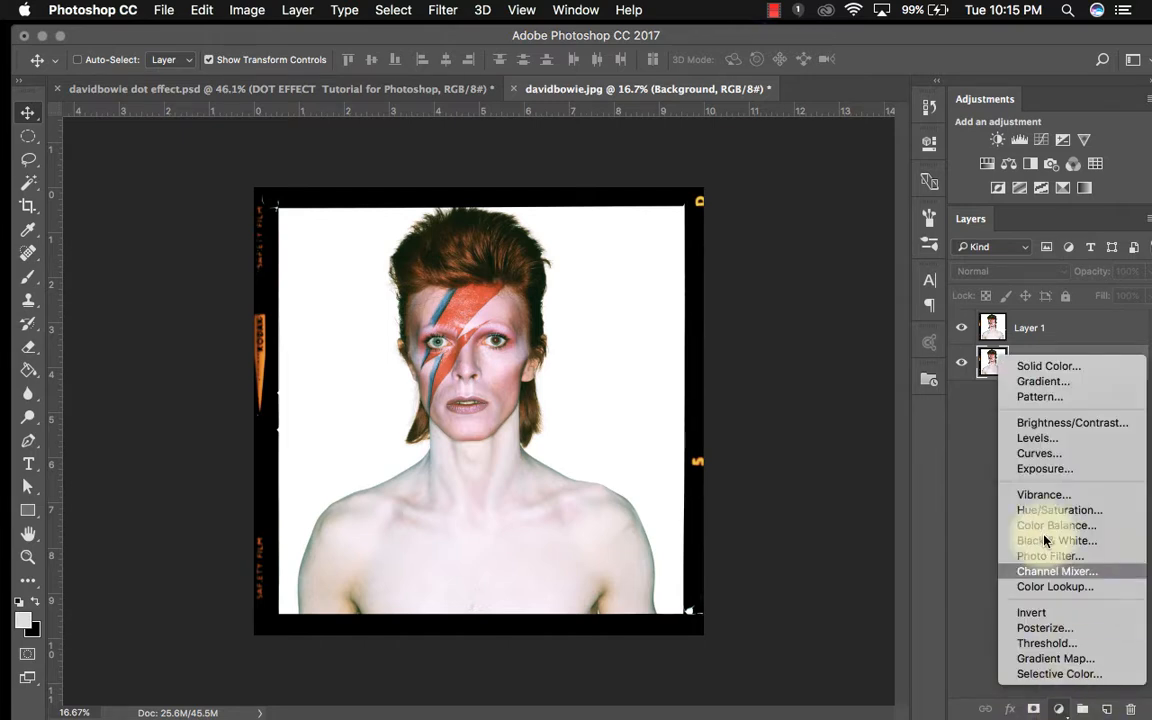
left_click(1027, 373)
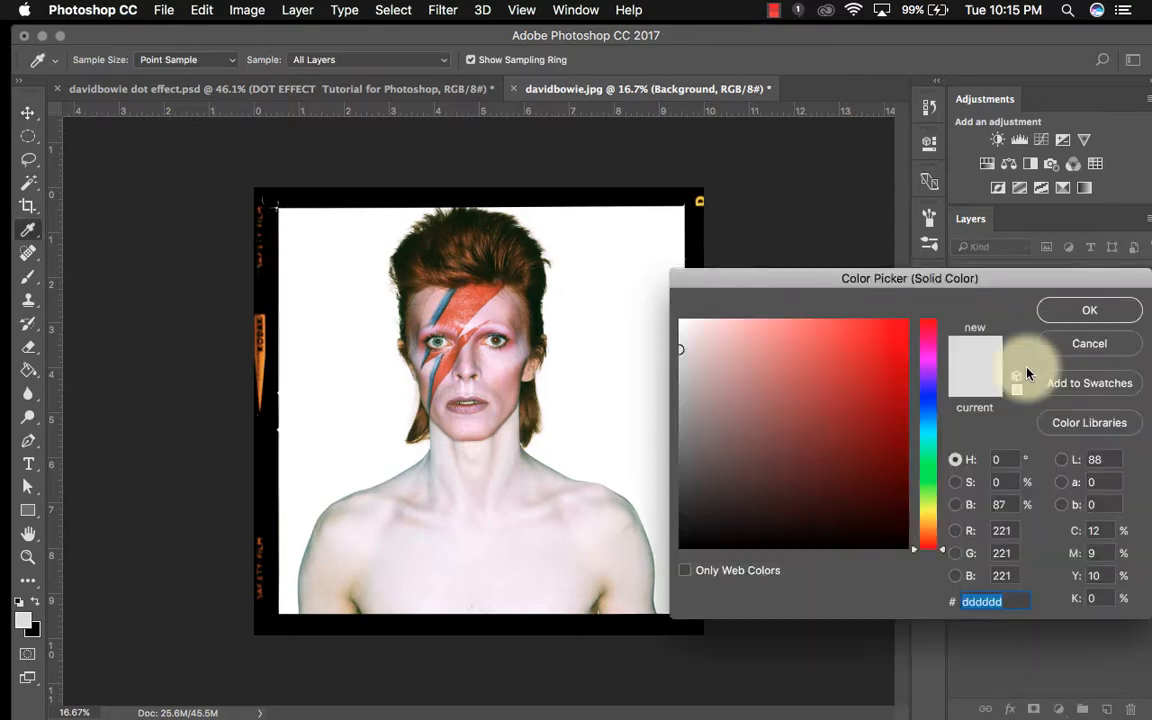
left_click(715, 495)
left_click(608, 630)
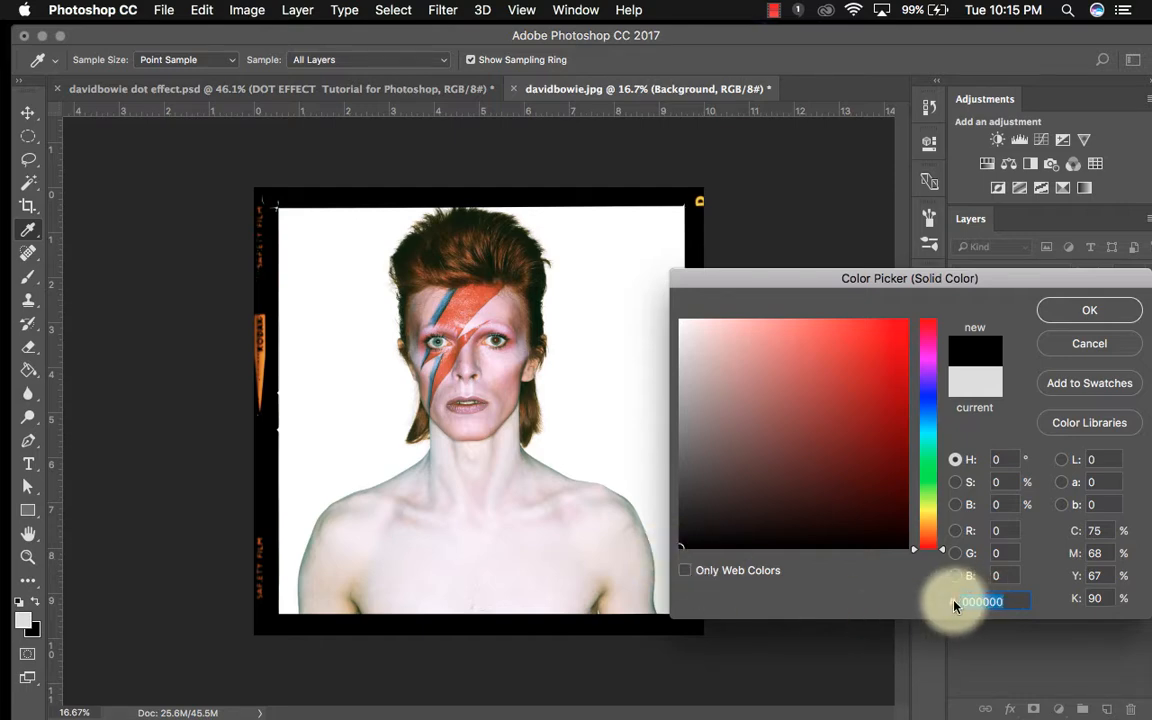
left_click(1090, 310)
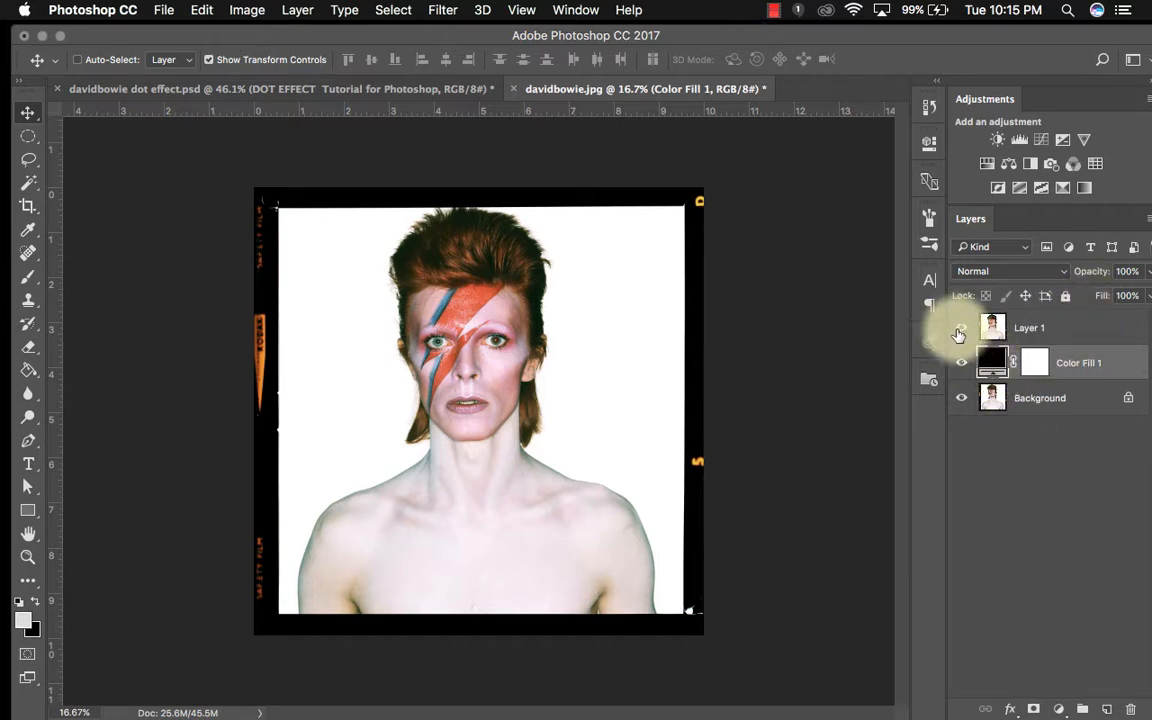
left_click(959, 331)
left_click(959, 331)
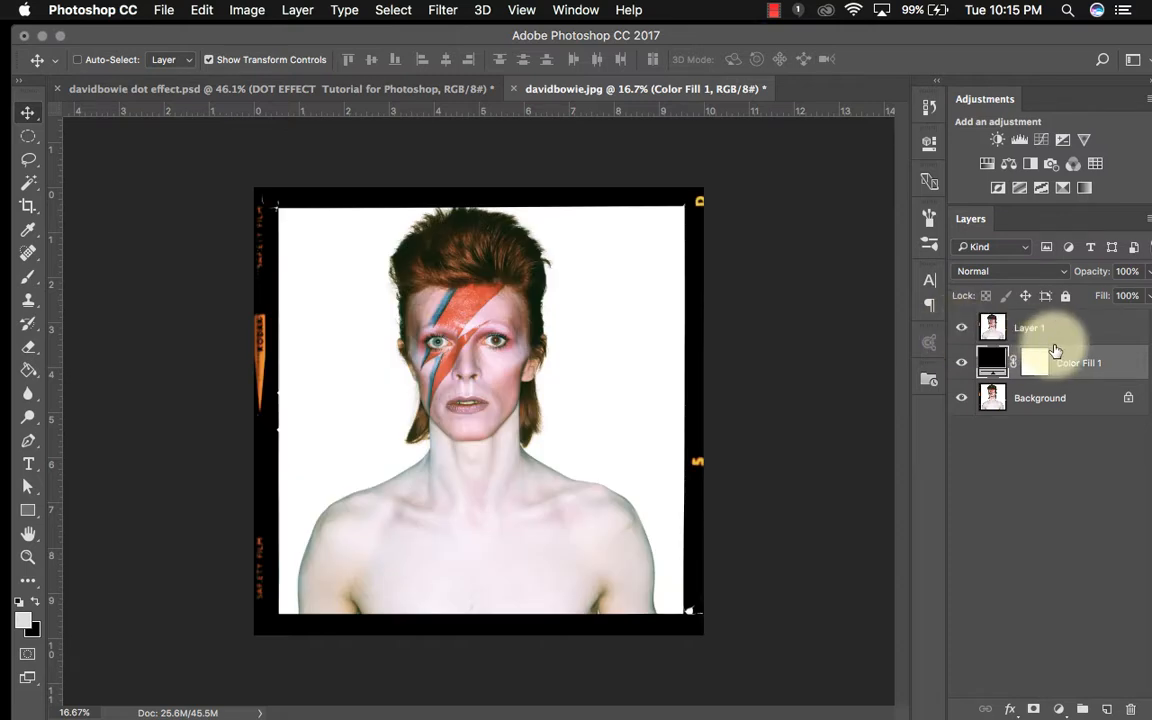
- Set up a crop of Layer 1's document in W x H x Resolution mode with width and height of 1500 px
left_click(1057, 333)
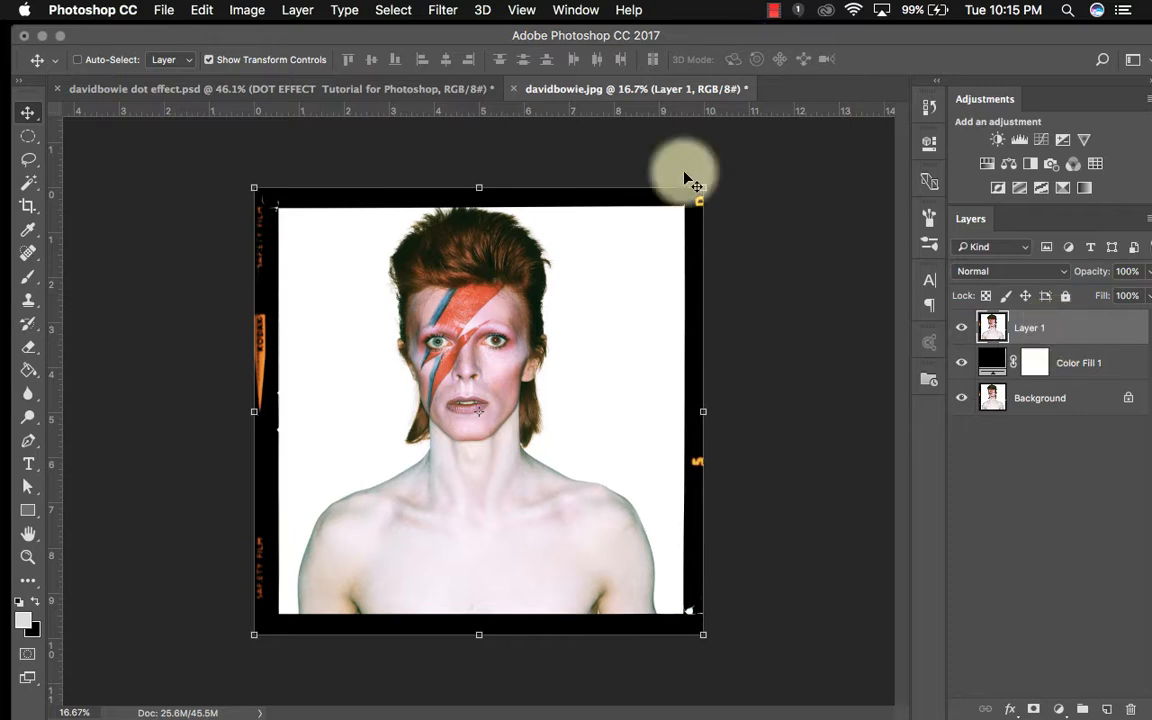
left_click(27, 206)
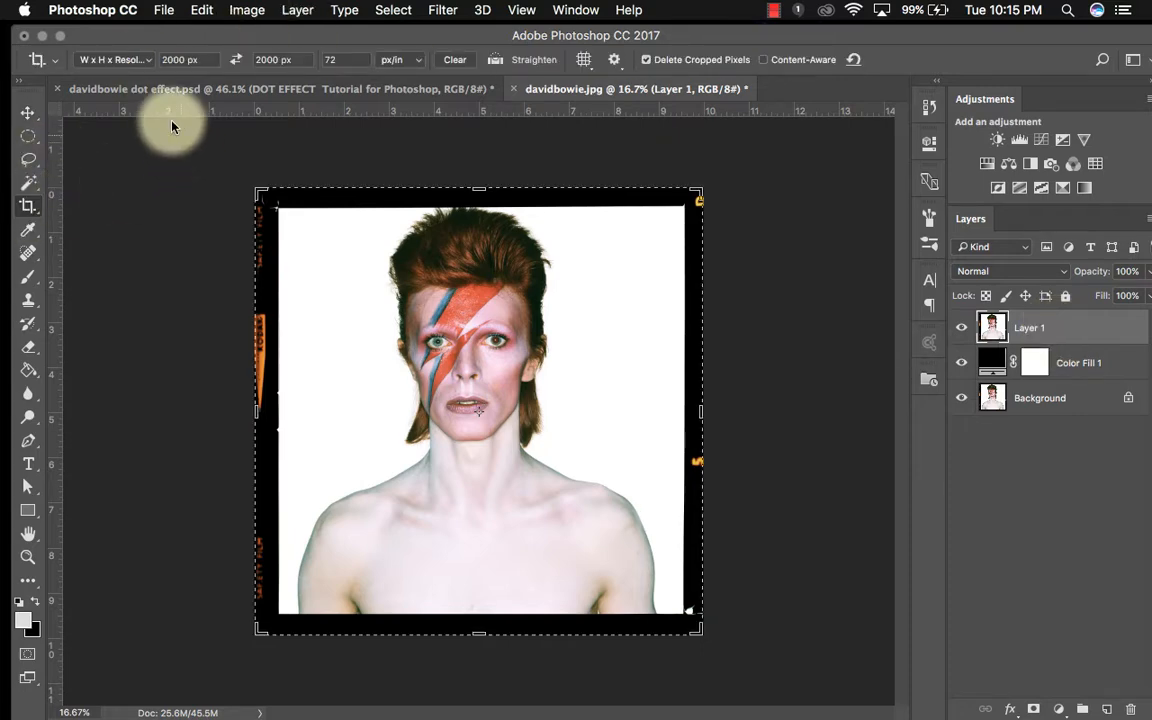
left_click(122, 58)
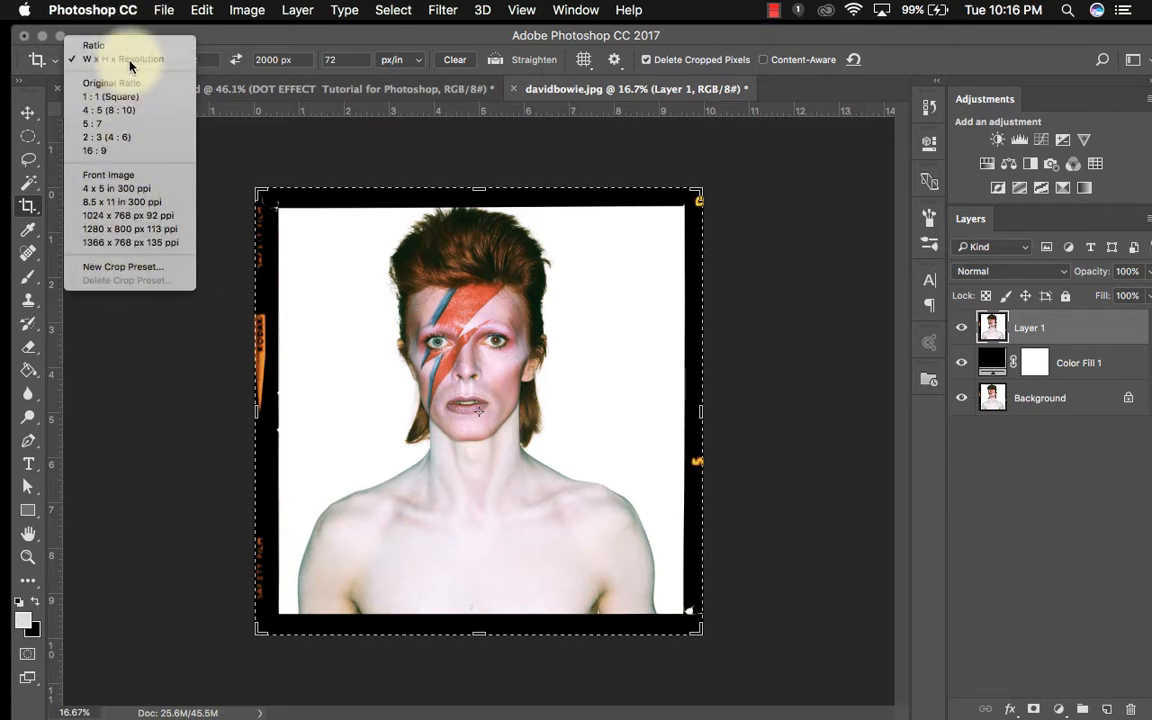
left_click(130, 60)
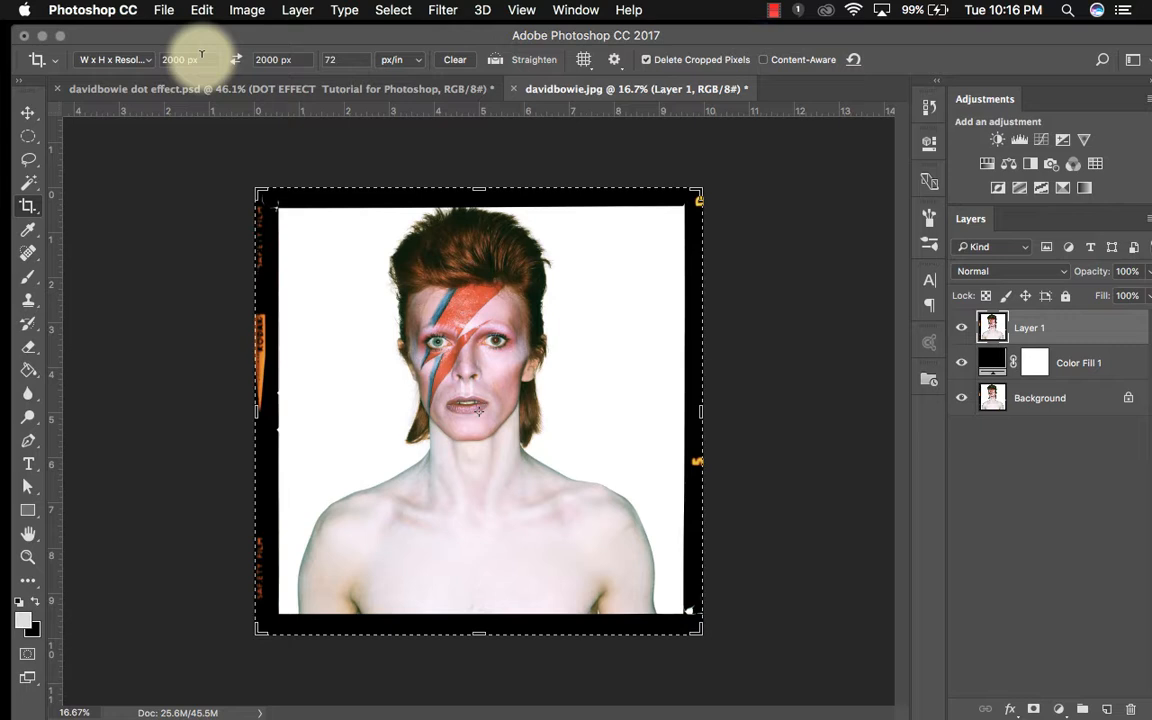
left_click_drag(201, 54, 155, 62)
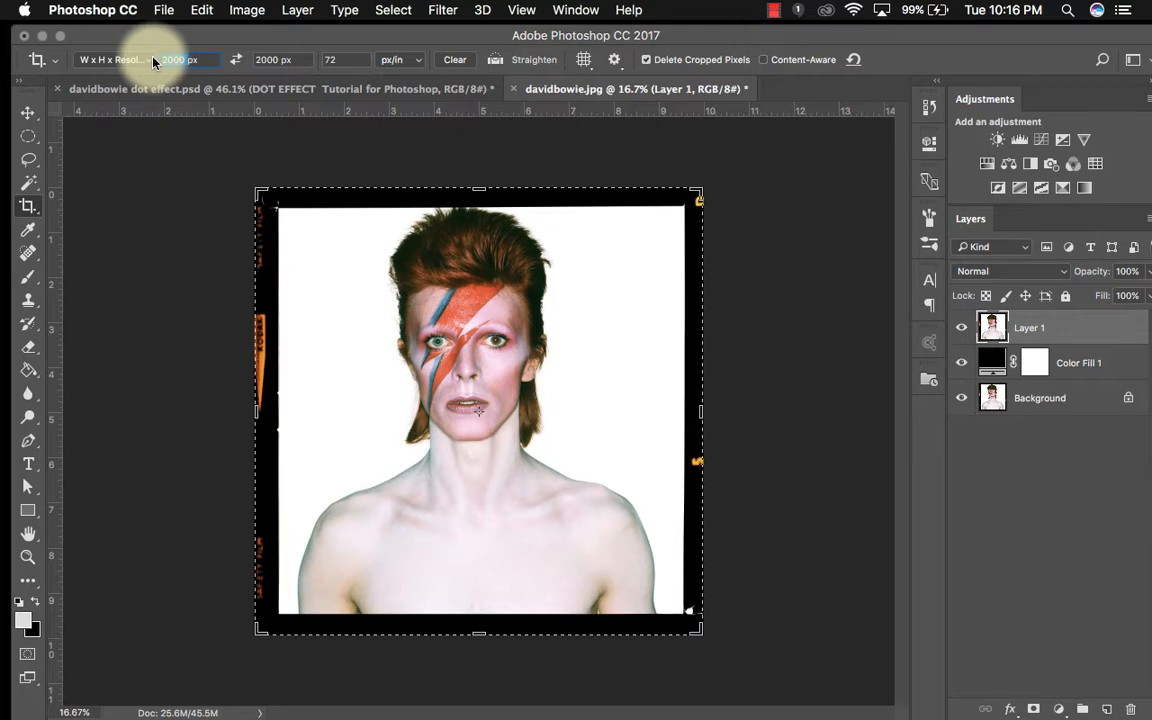
type("1500")
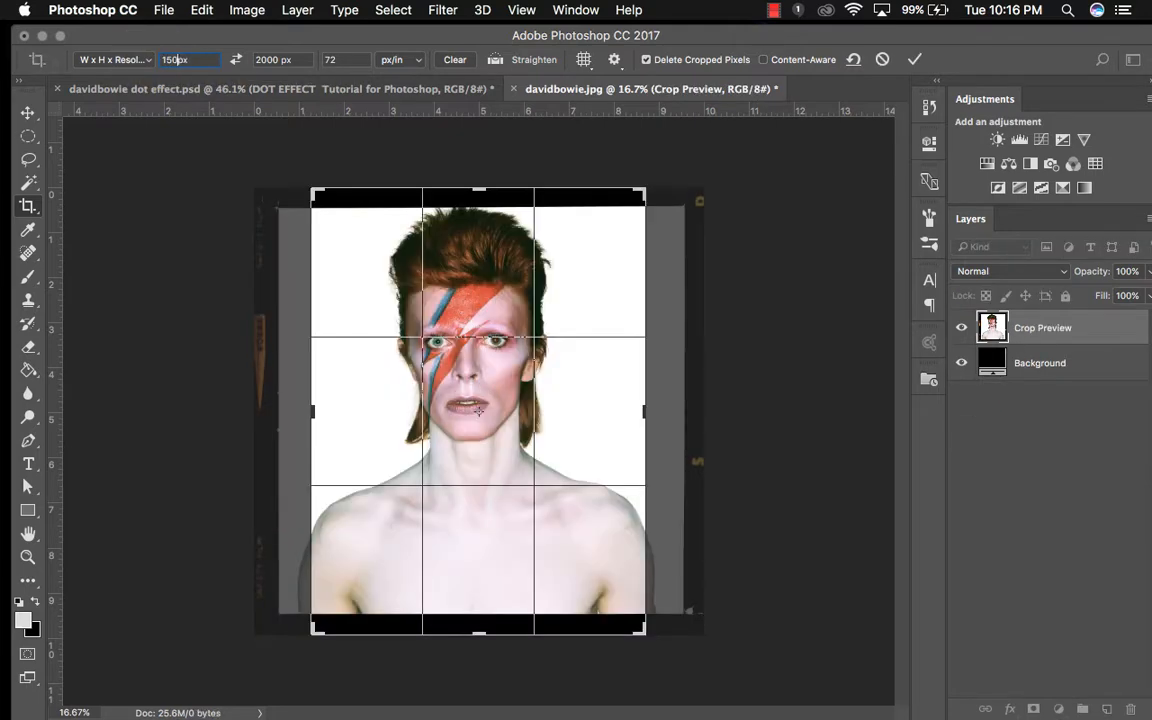
left_click_drag(283, 57, 231, 57)
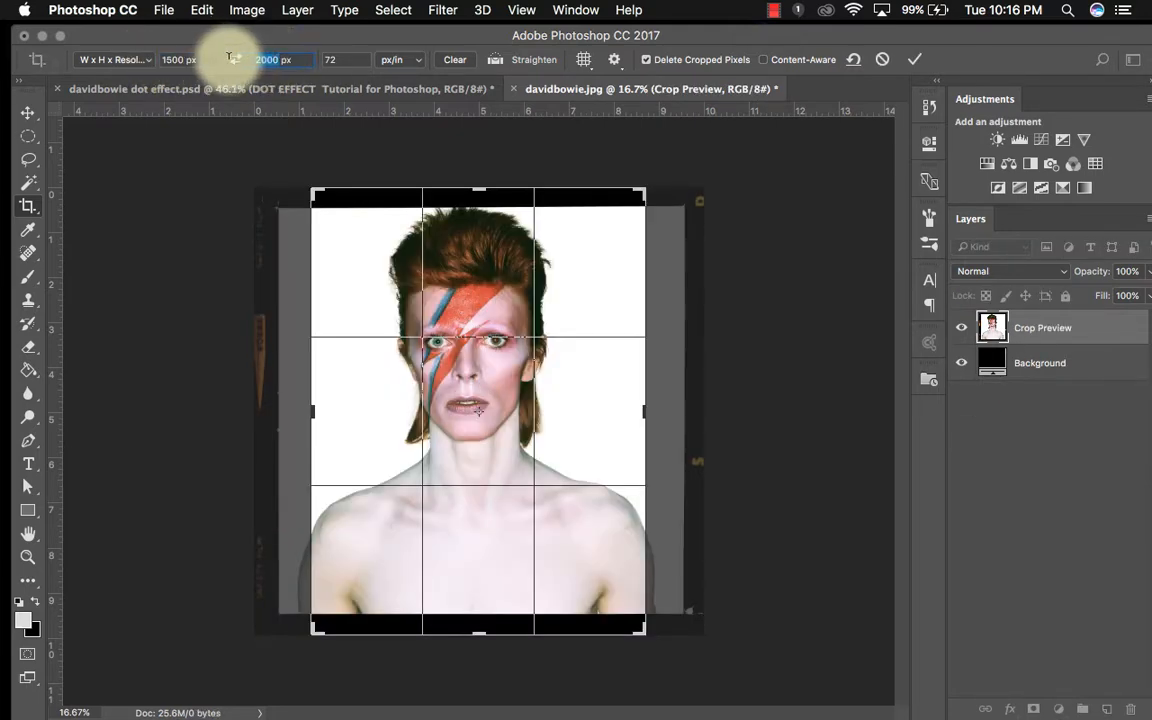
type("1500")
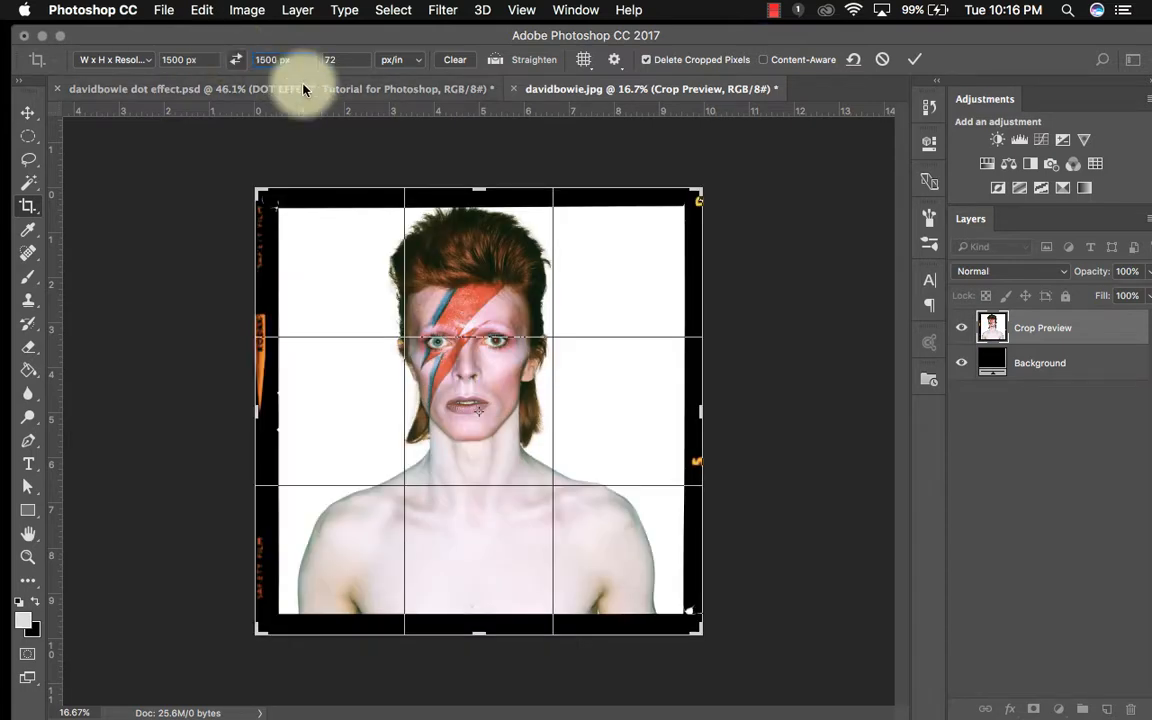
left_click(200, 57)
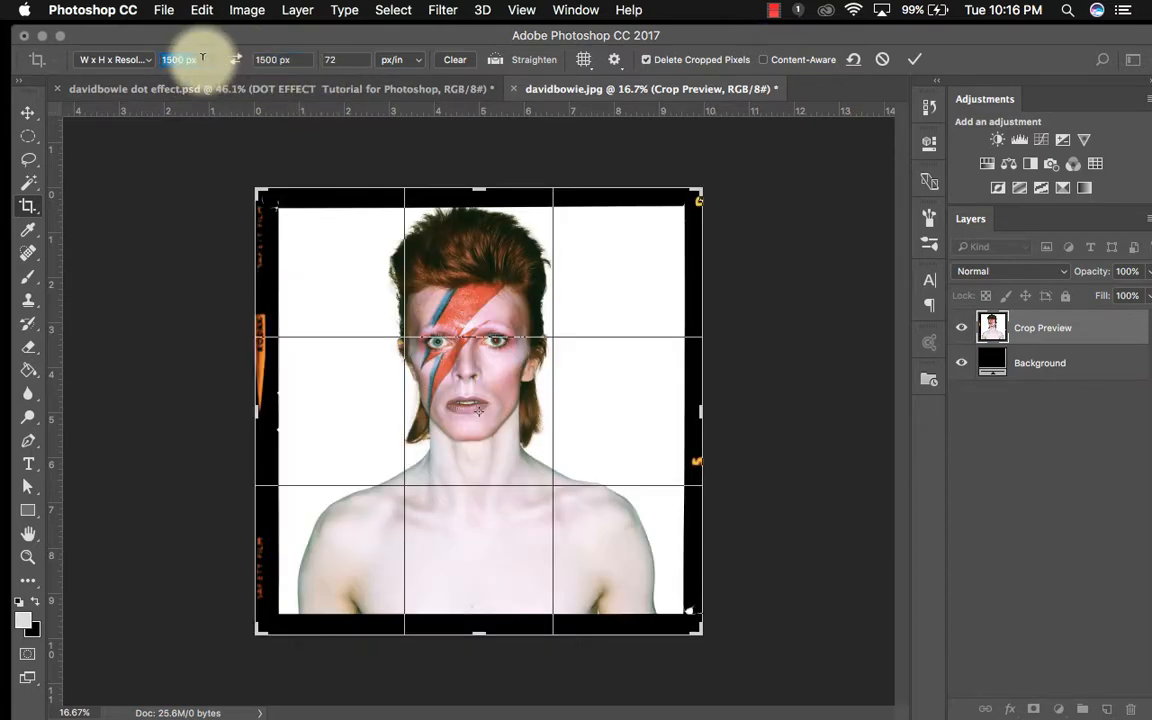
type("1500")
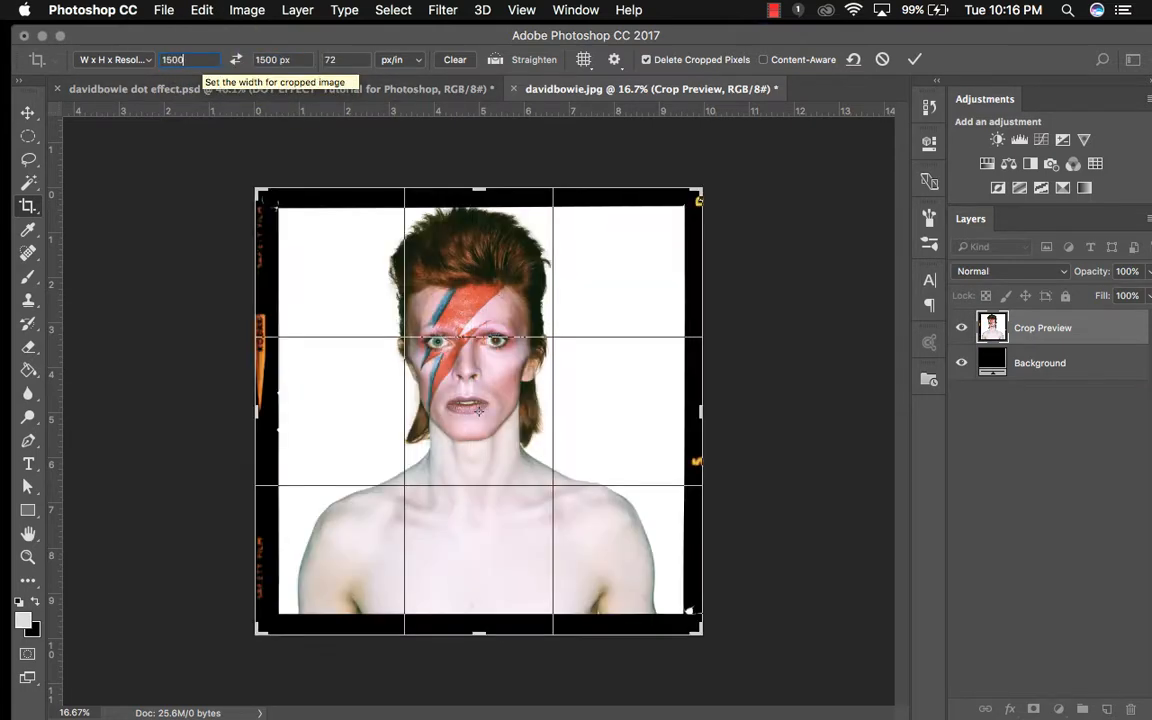
left_click(296, 57)
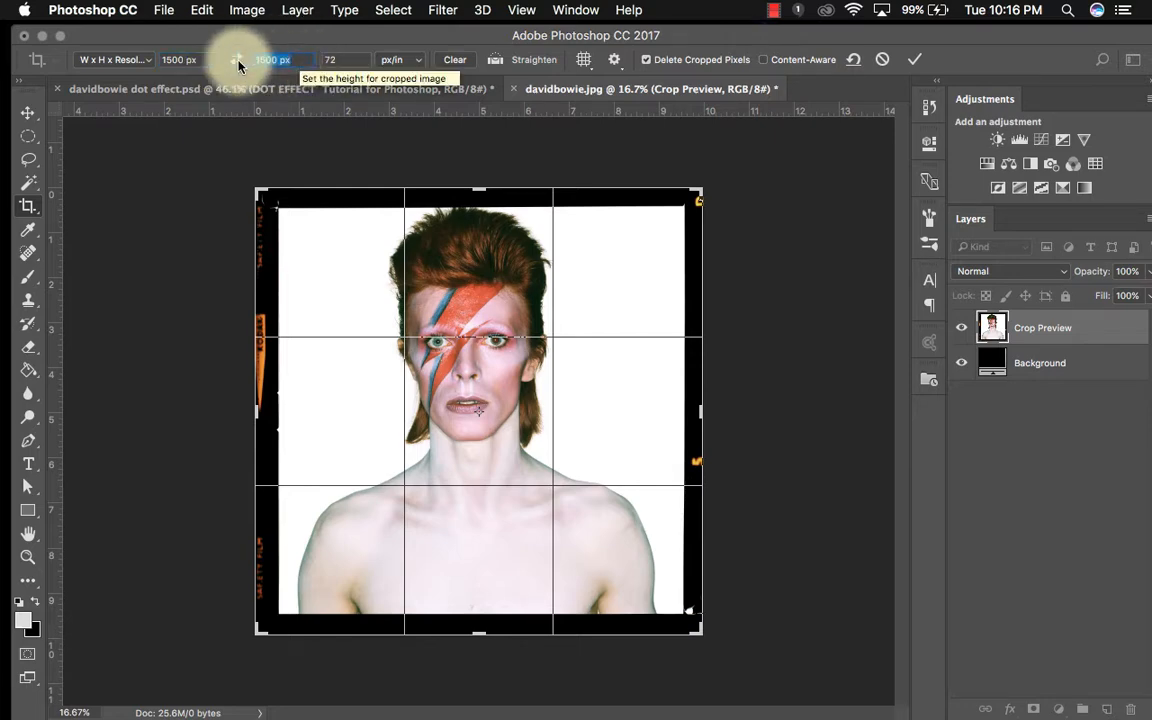
left_click(180, 58)
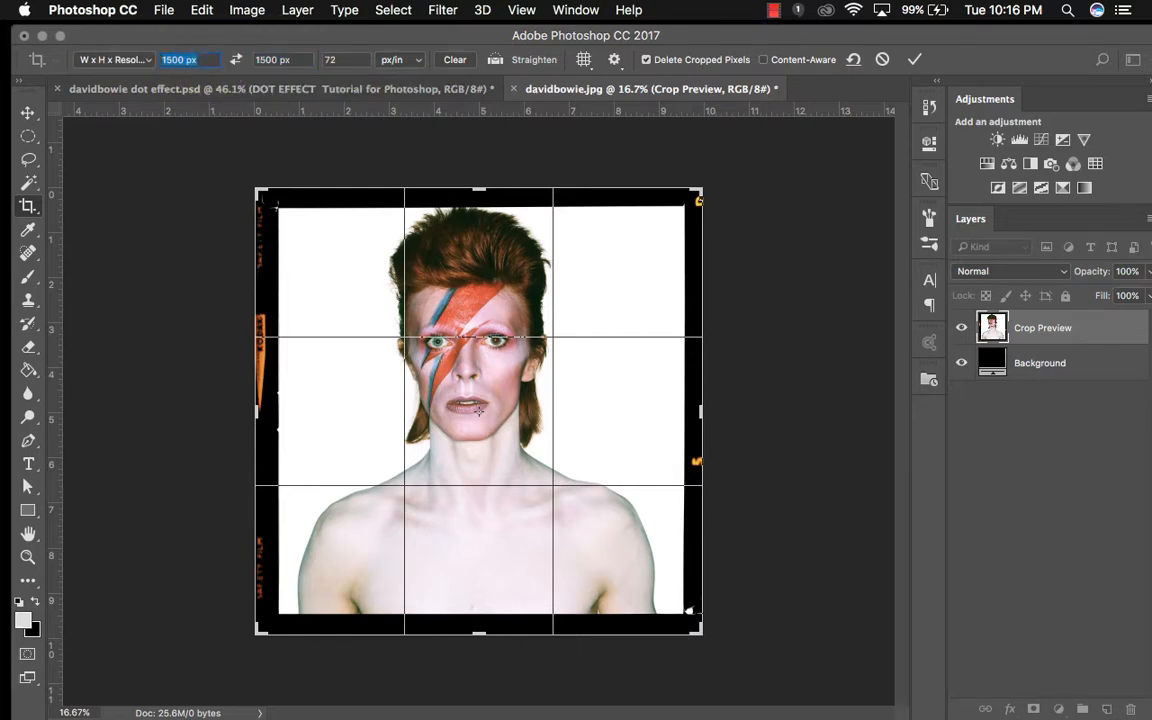
type("1500")
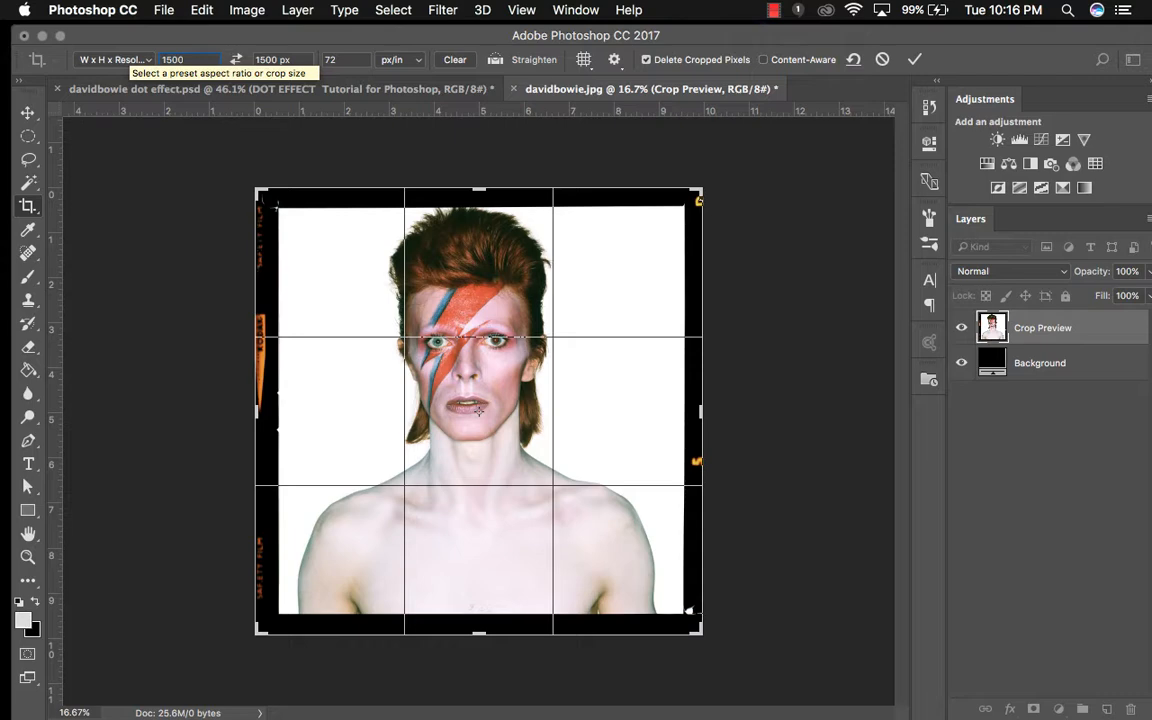
left_click(281, 55)
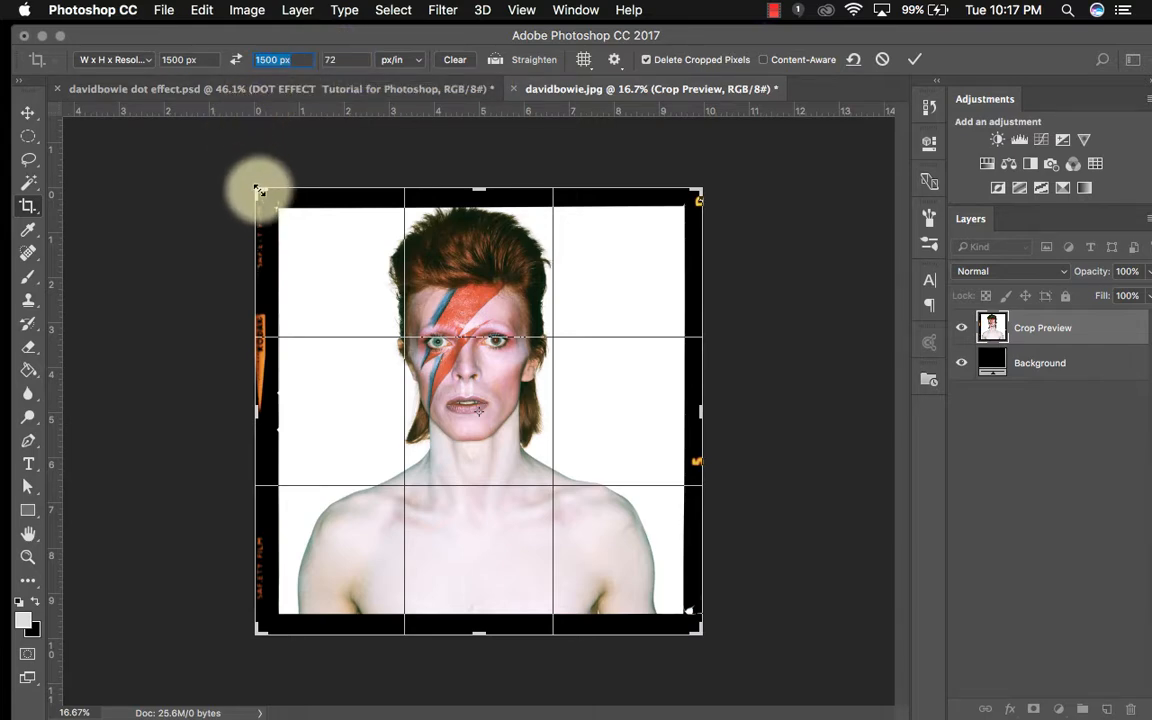
- Crop the photo to a square around the head and upper shoulders, excluding the black film border
mouse_move(258, 189)
left_mouse_down()
mouse_move(272, 203)
mouse_move(270, 193)
left_mouse_up()
left_click_drag(686, 609, 609, 579)
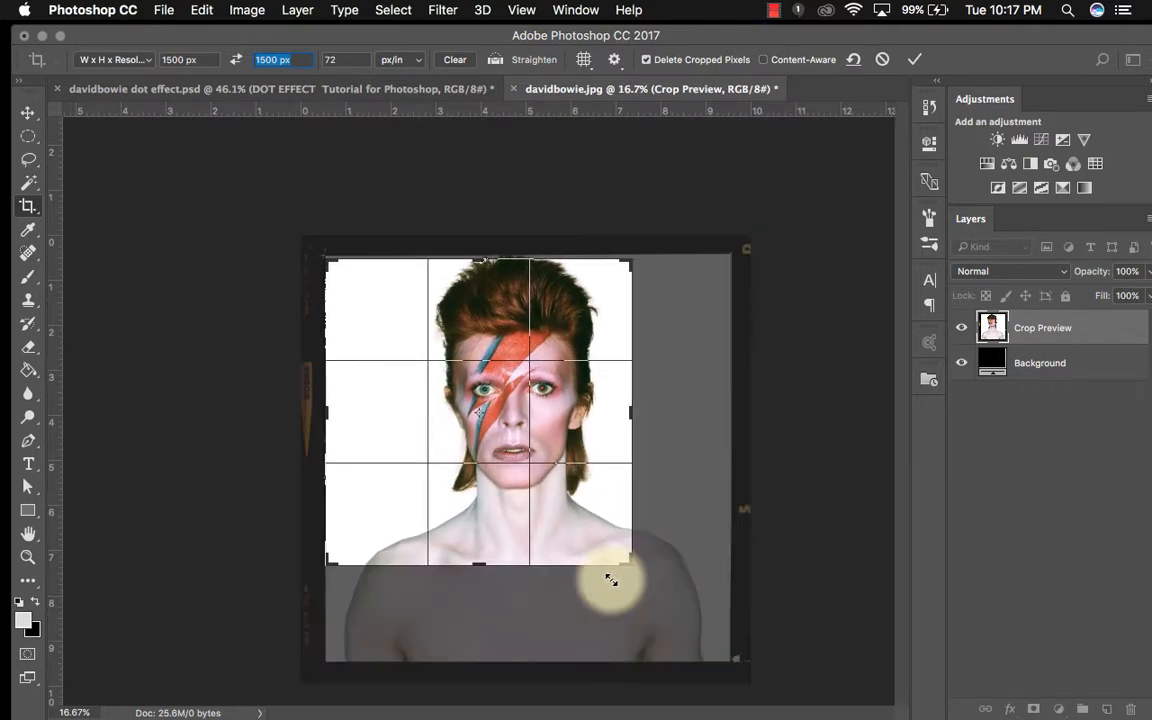
left_click(916, 64)
key("super+equal")
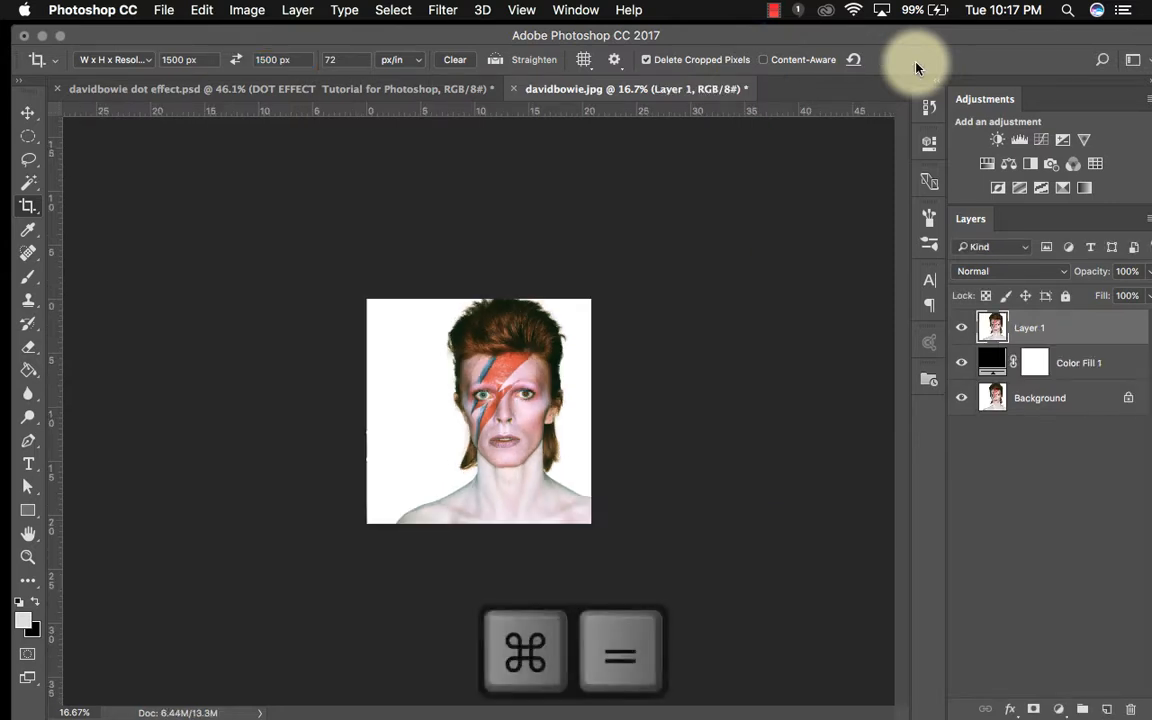
key("super+0")
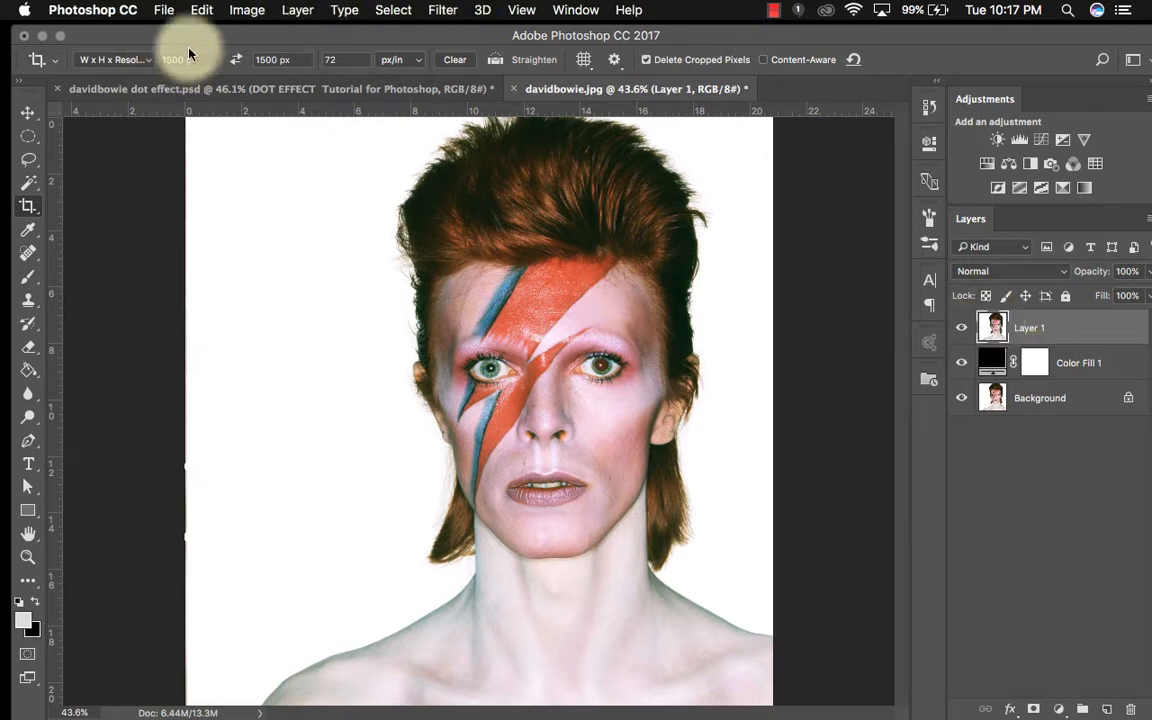
- Switch to Stickies to review the factors of 1500, 1800 and 2000 and their common factors, then return to Photoshop
mouse_move(617, 703)
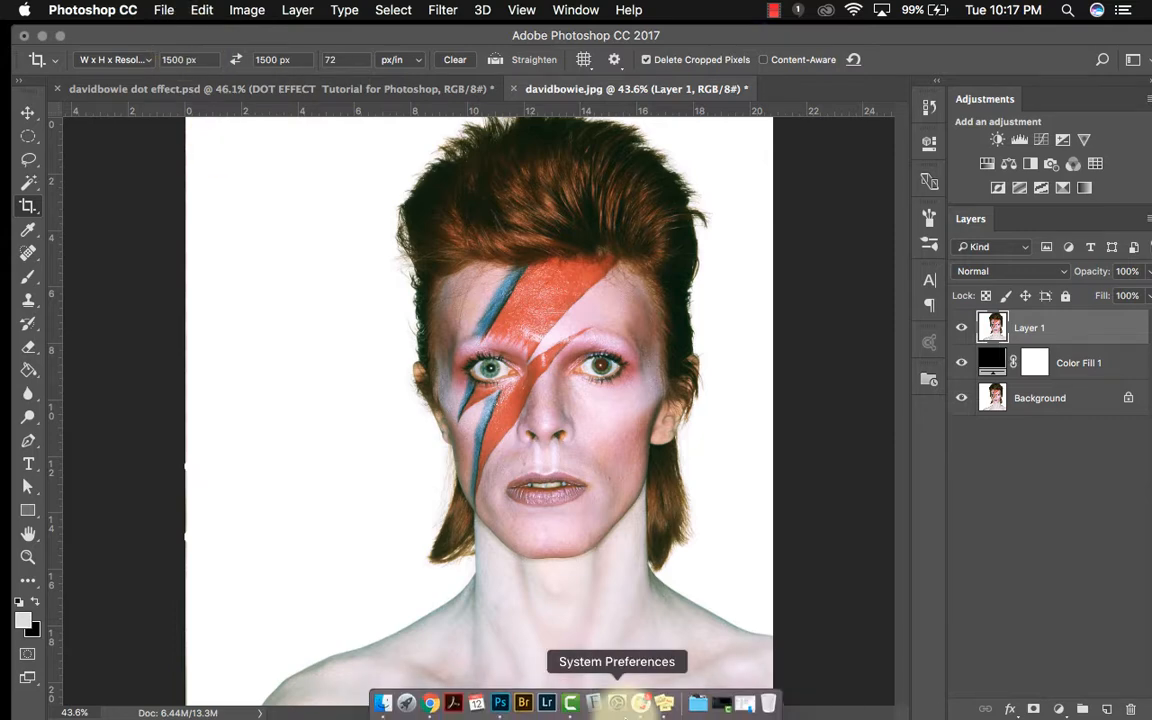
left_click(663, 703)
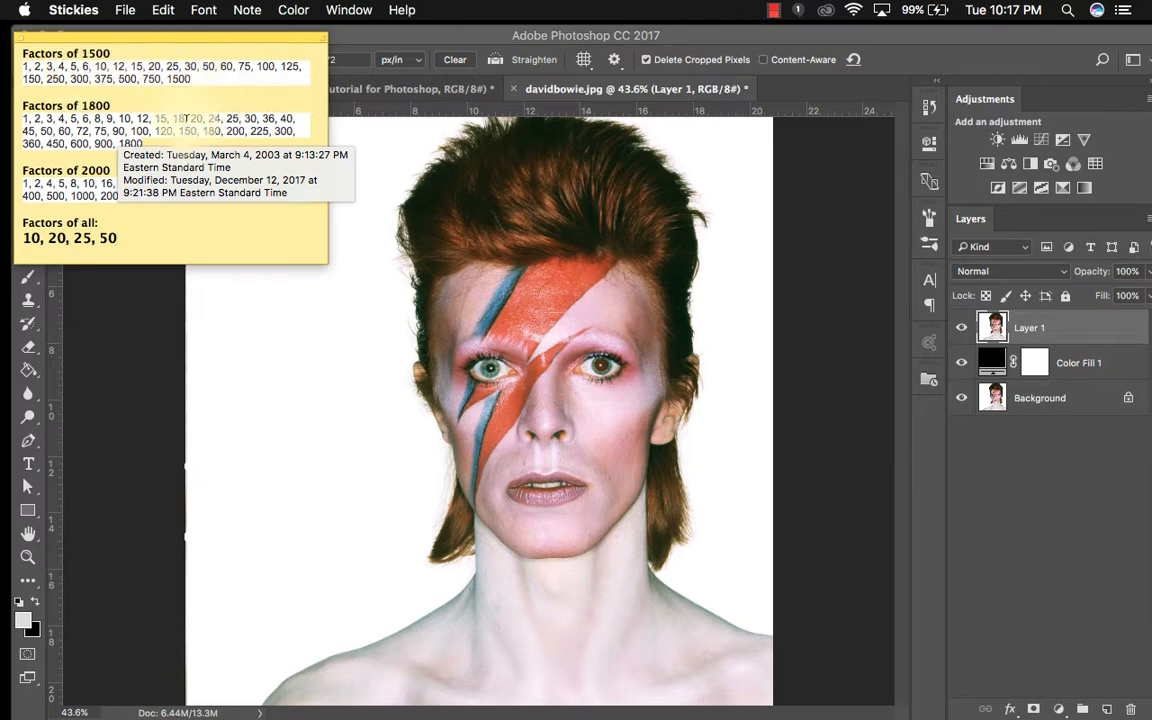
left_click(254, 258)
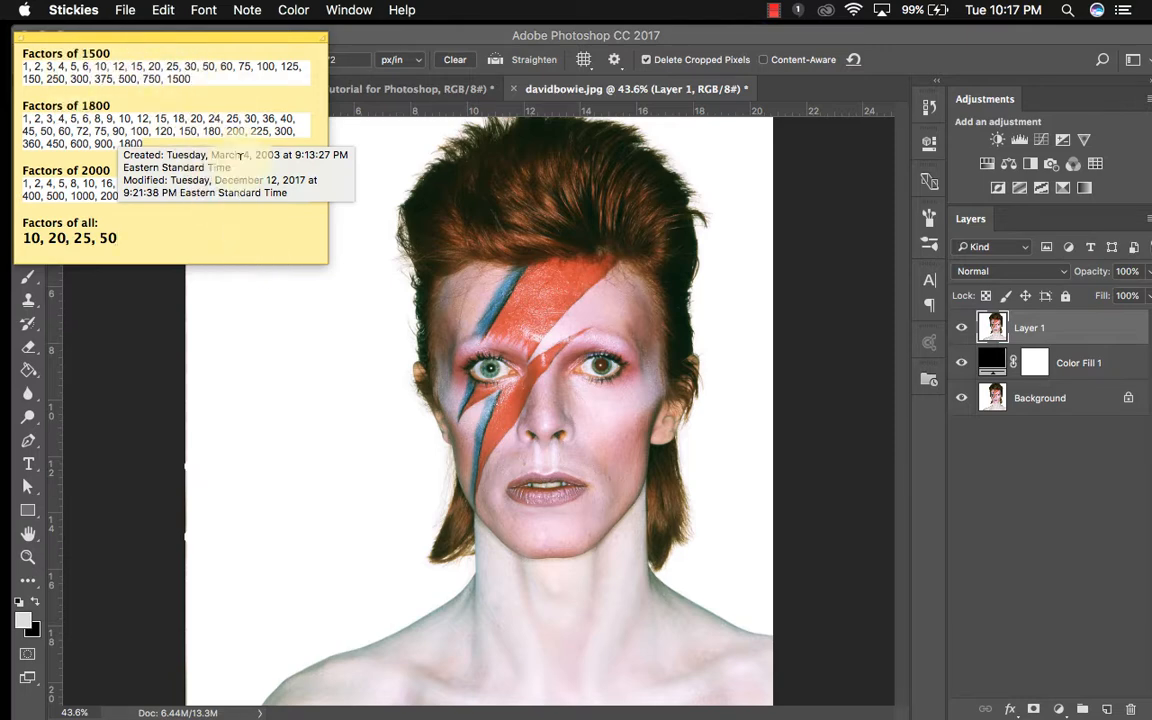
left_click_drag(190, 38, 261, 147)
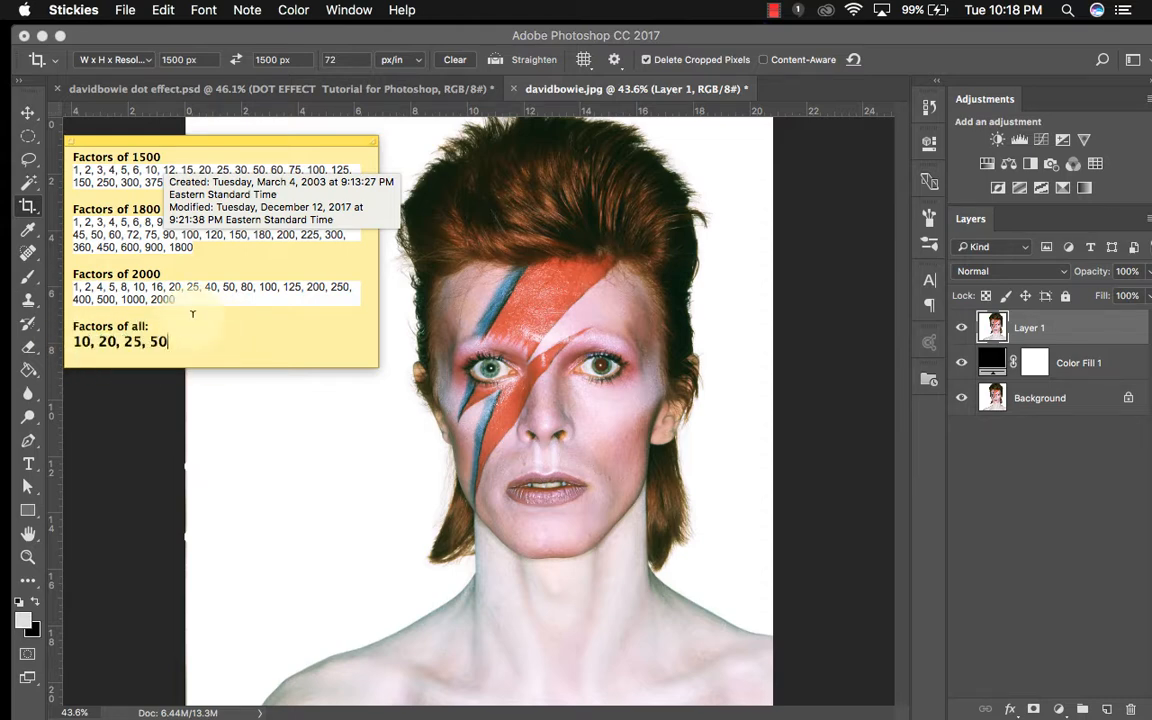
left_click(97, 112)
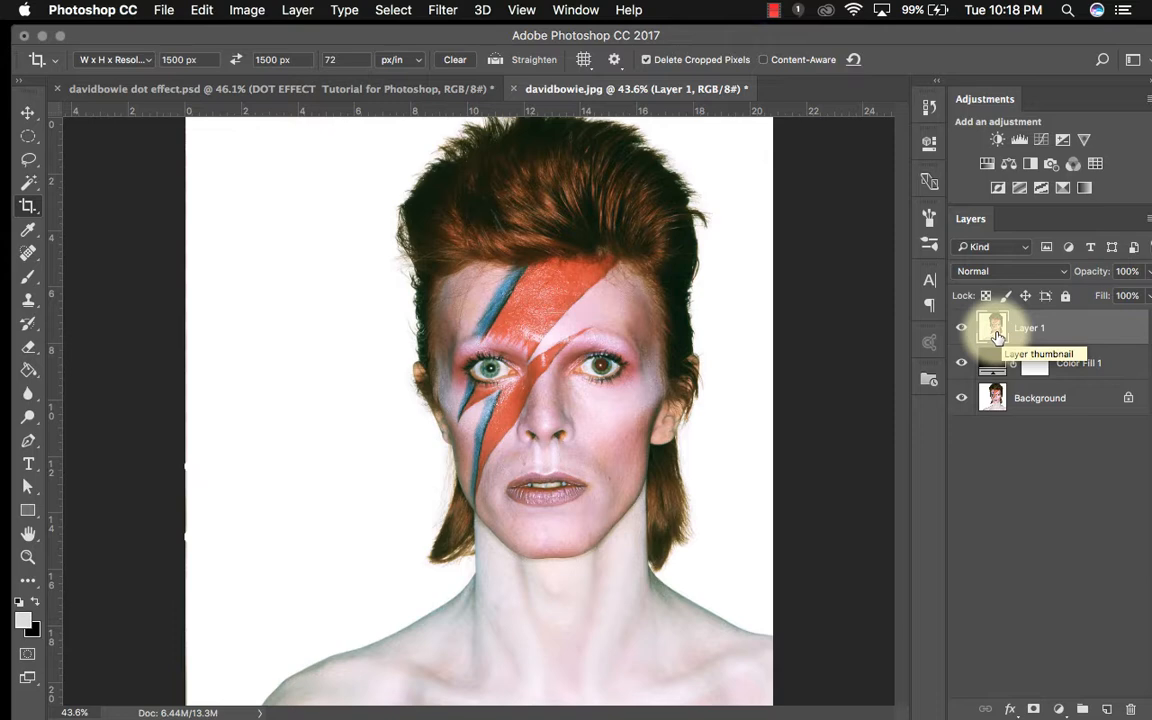
- Convert Layer 1 for smart filters, accepting its conversion into a smart object
left_click(445, 10)
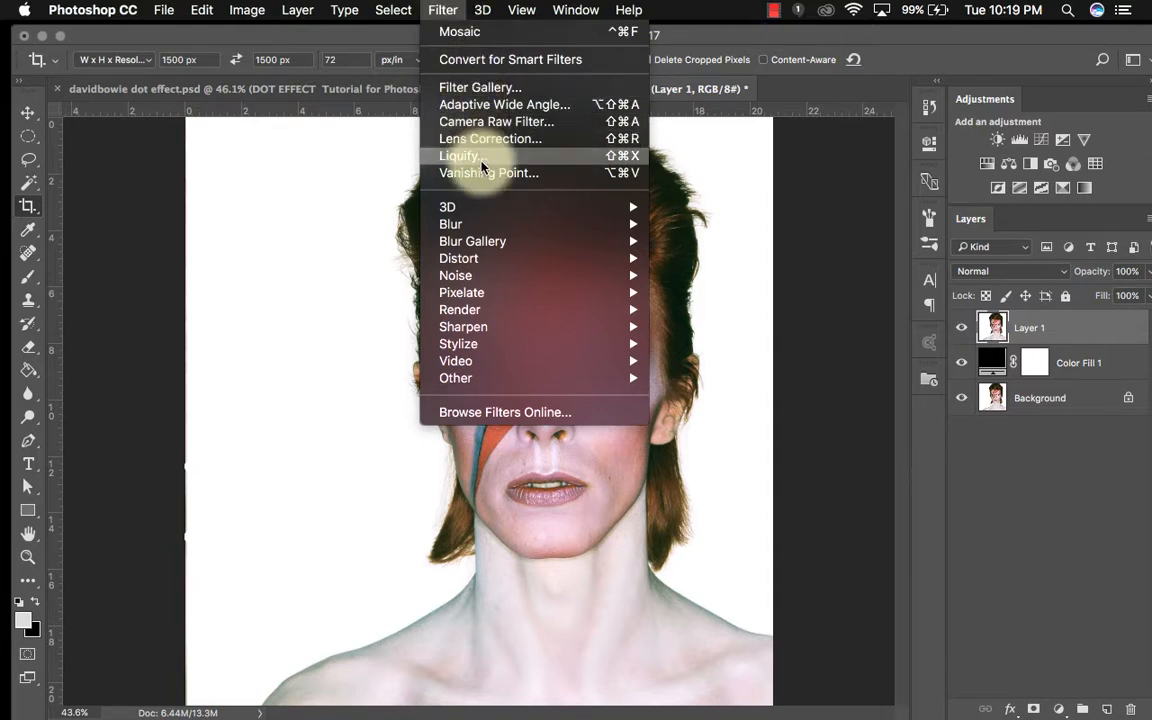
left_click(482, 62)
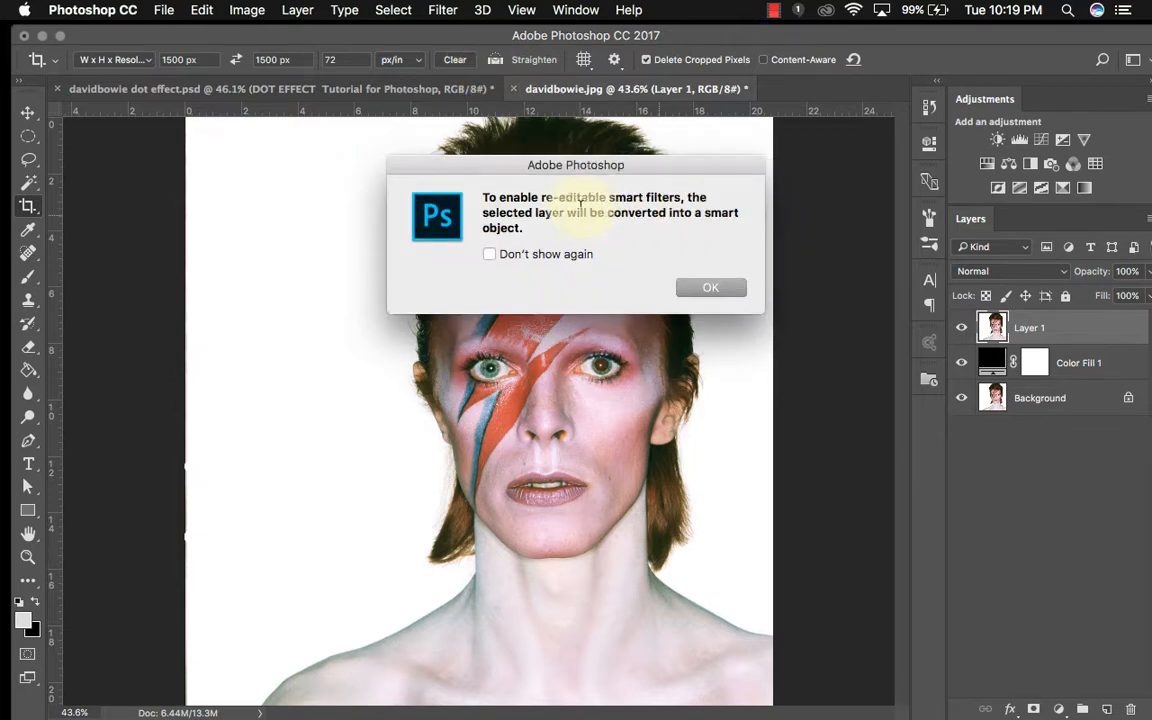
left_click(697, 289)
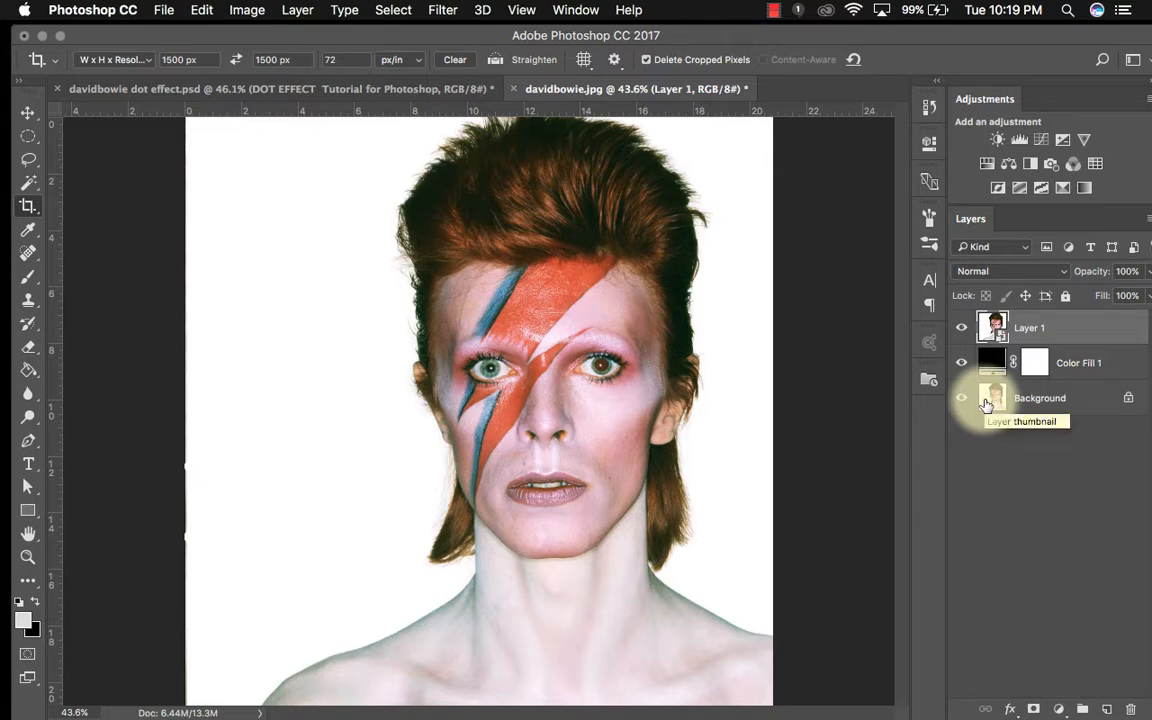
- Start the Mosaic filter on Layer 1 with a cell size of 40, moving its dialog off the face
left_click(440, 10)
mouse_move(504, 292)
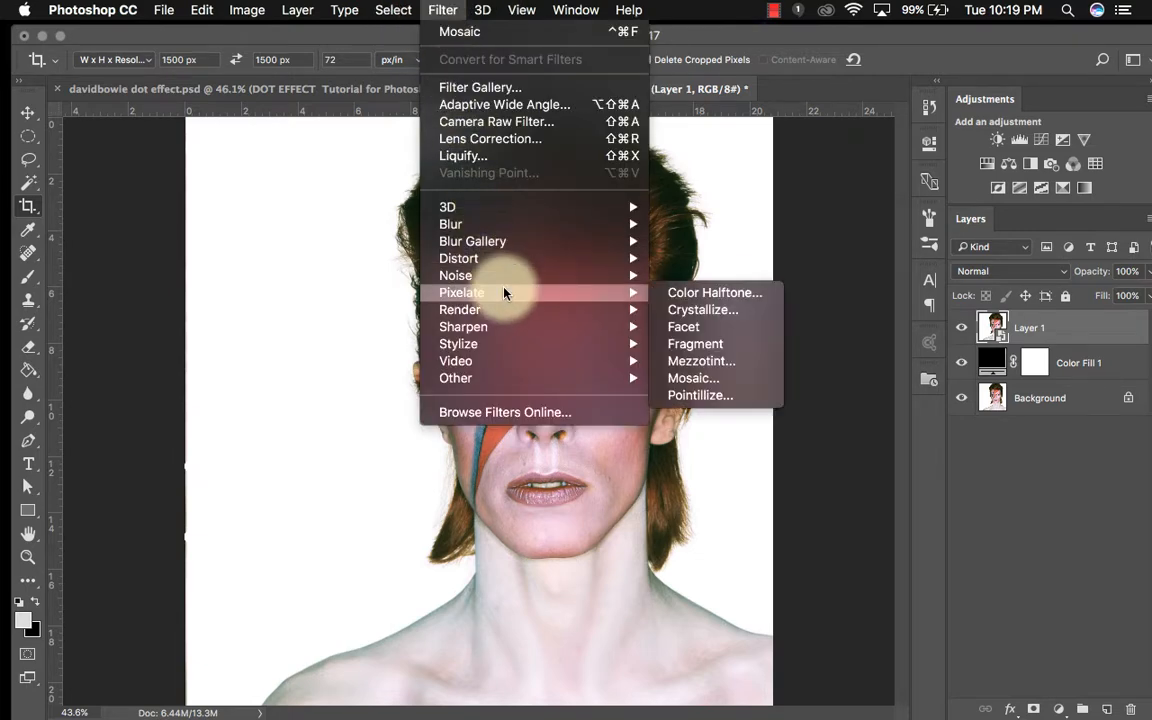
left_click(724, 382)
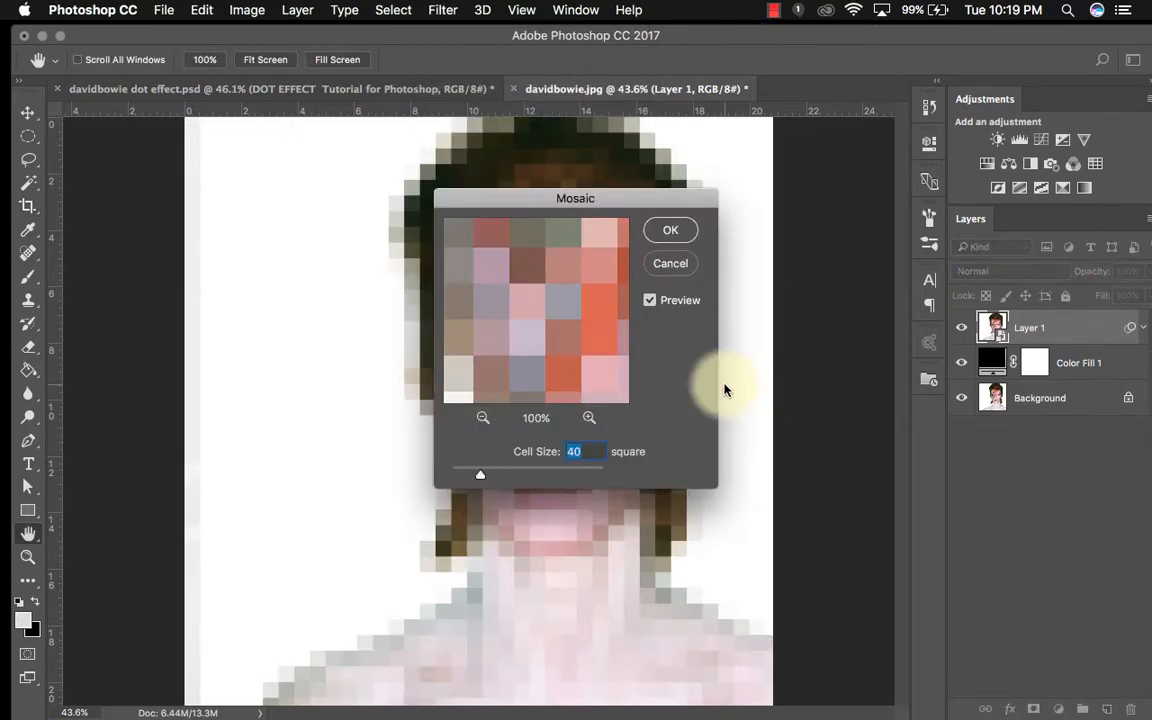
left_click_drag(534, 207, 228, 227)
type("40")
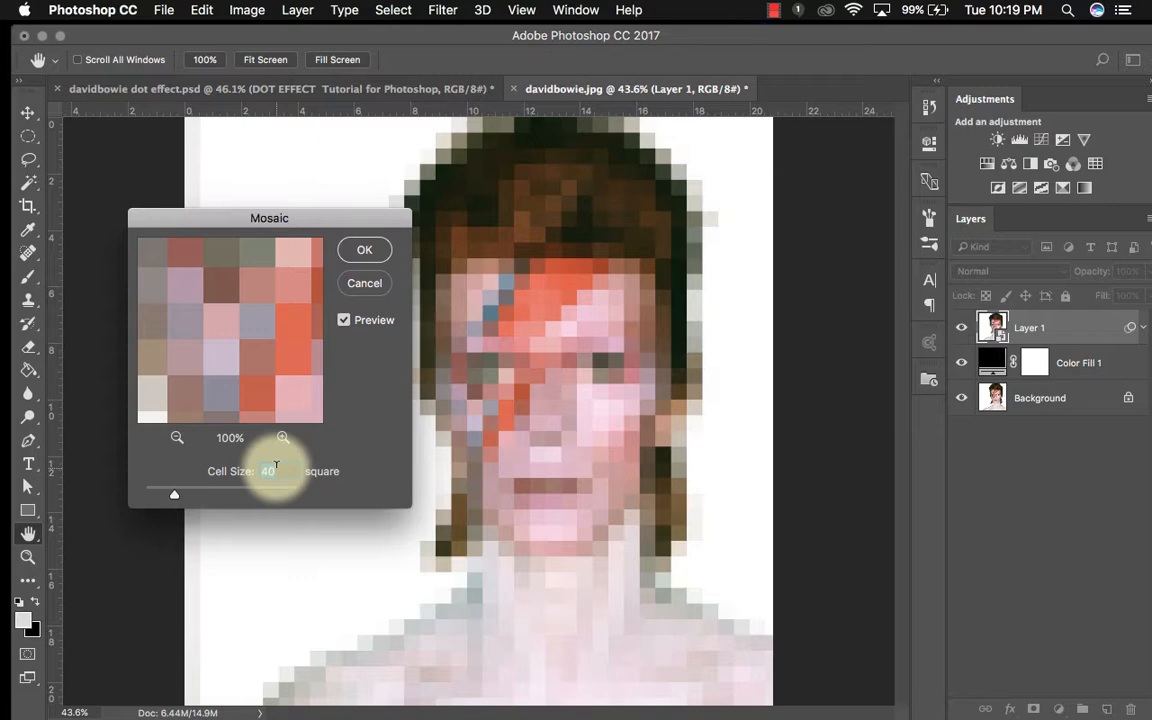
- Preview the Mosaic filter with cell sizes of 30, 20 and 10 to compare the pixelation
type("30")
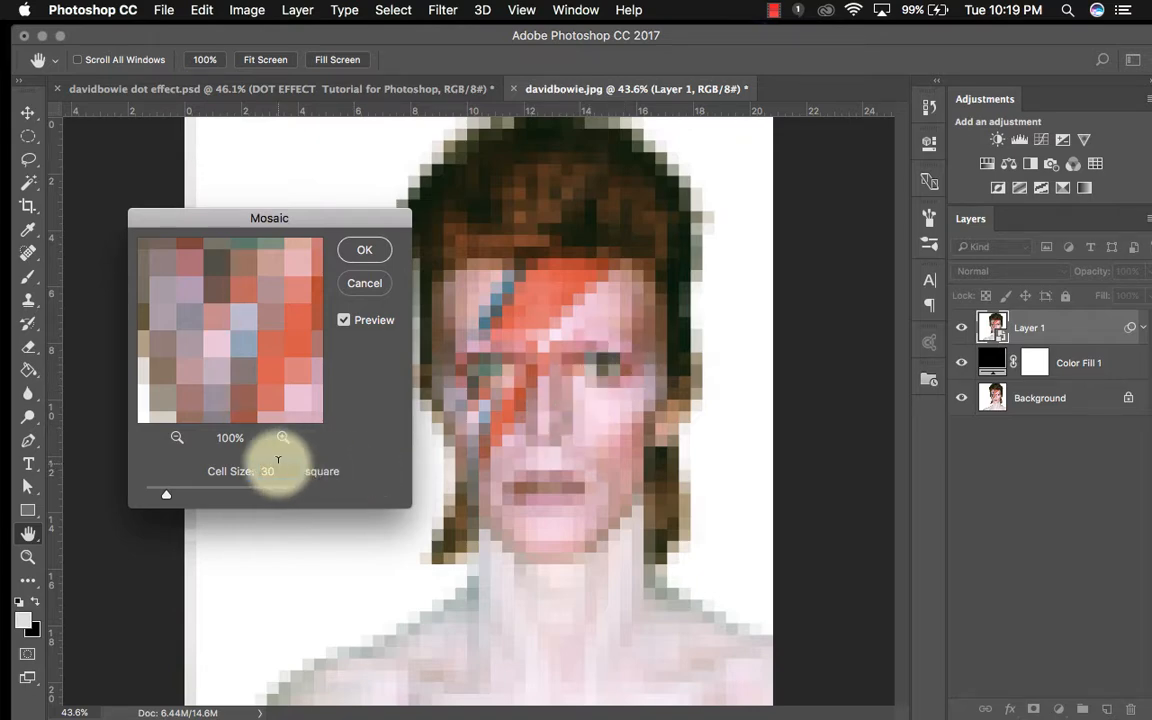
key("BackSpace")
key("BackSpace")
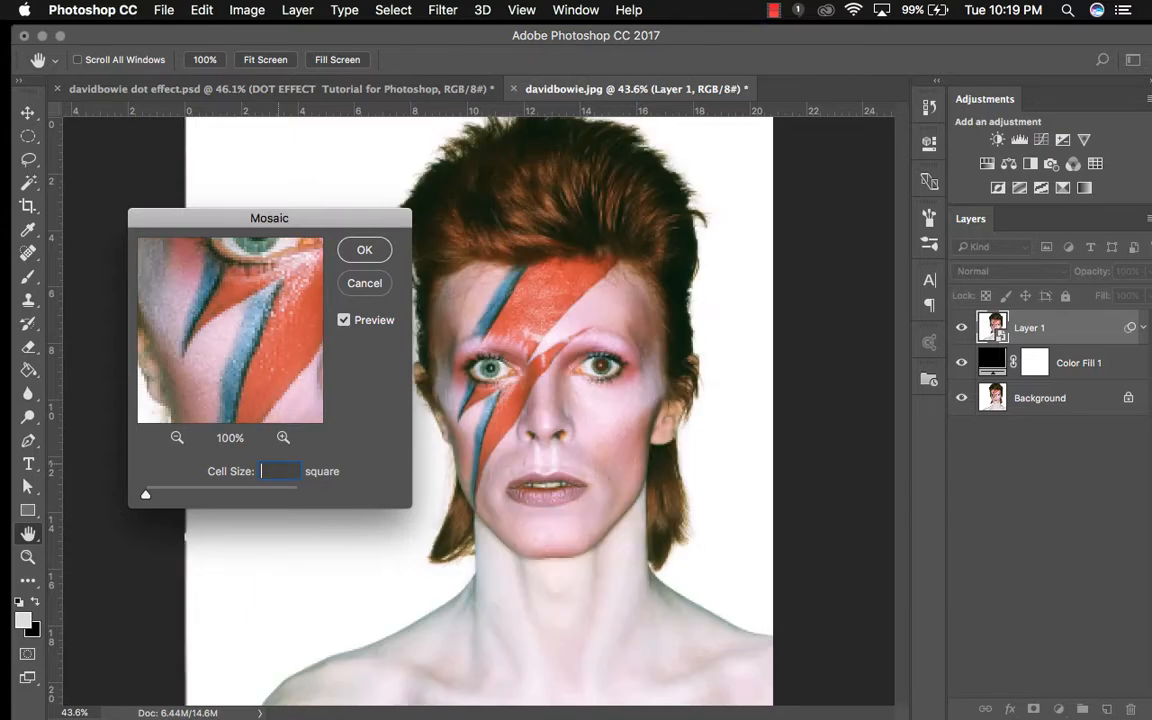
type("20")
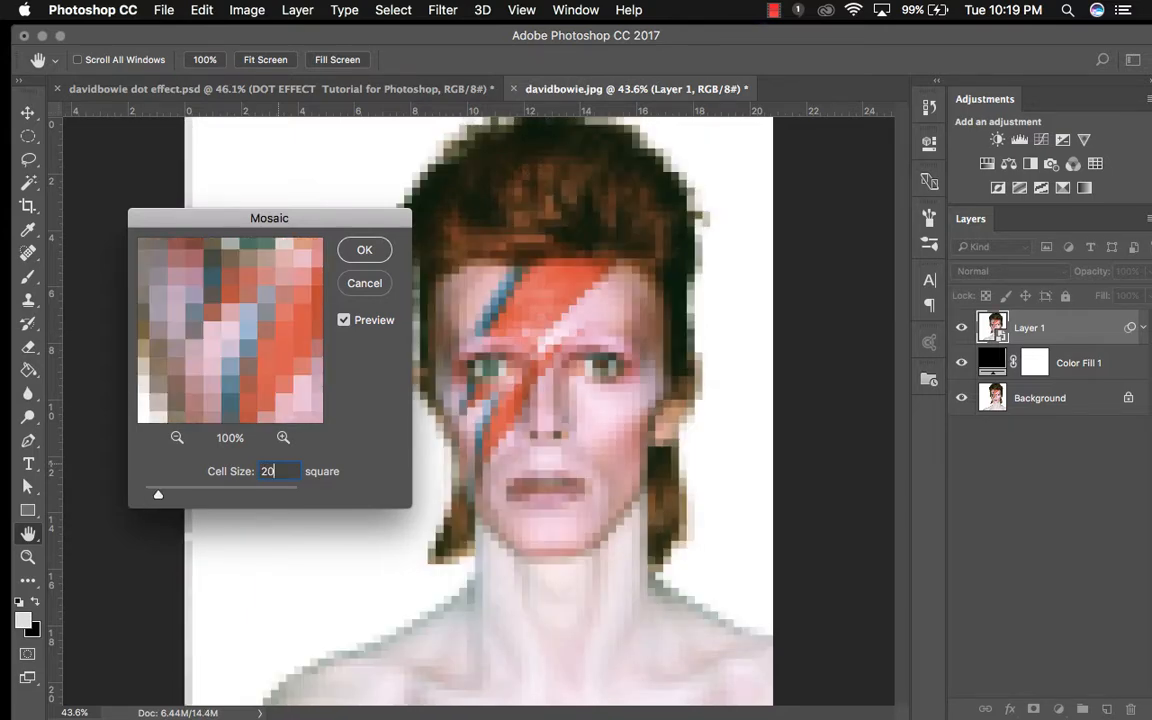
key("BackSpace")
key("BackSpace")
type("10")
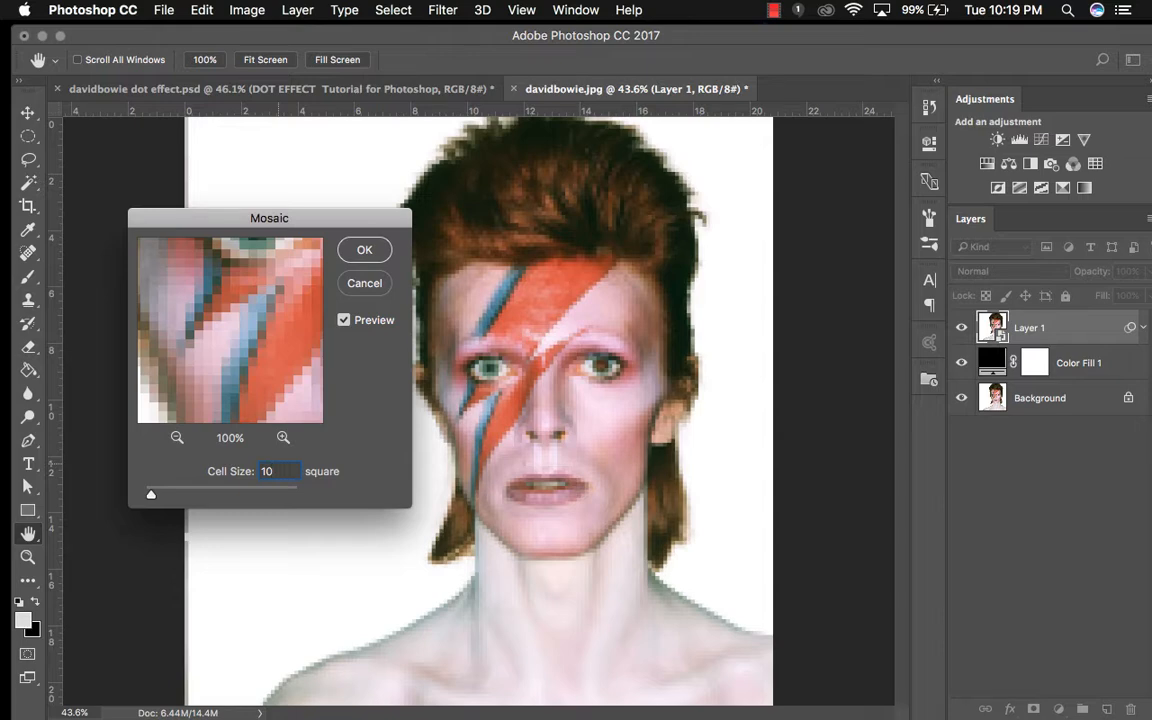
key("BackSpace")
key("BackSpace")
type("30")
key("BackSpace")
key("BackSpace")
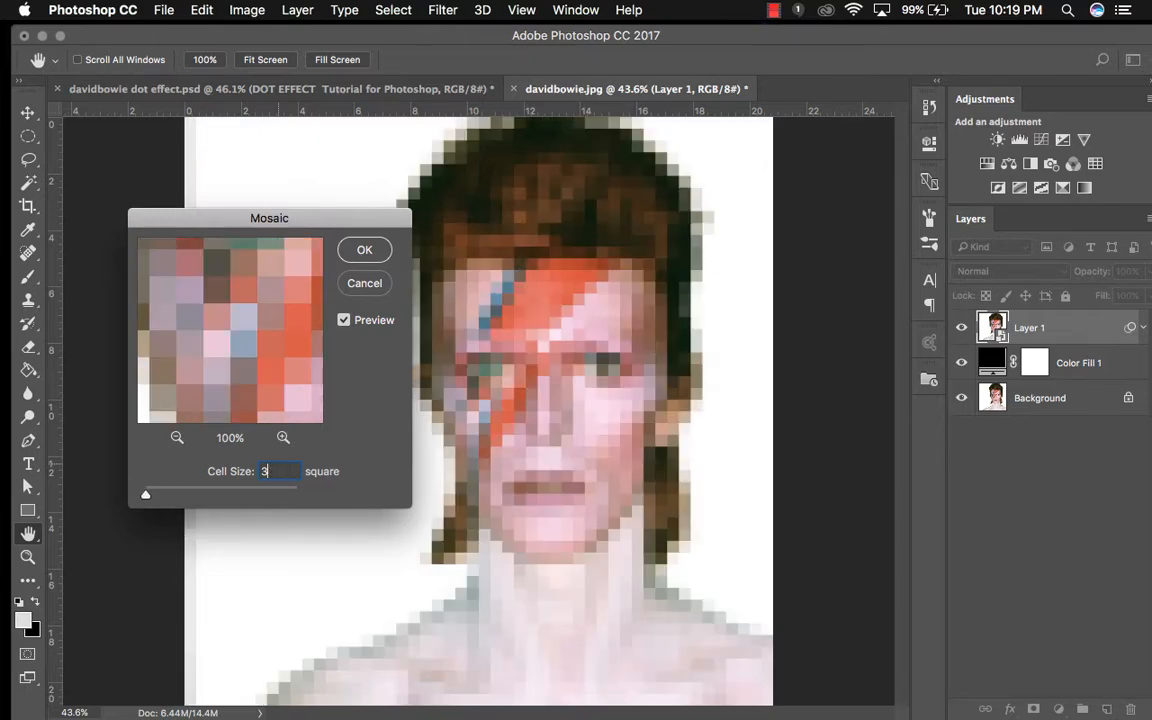
type("20")
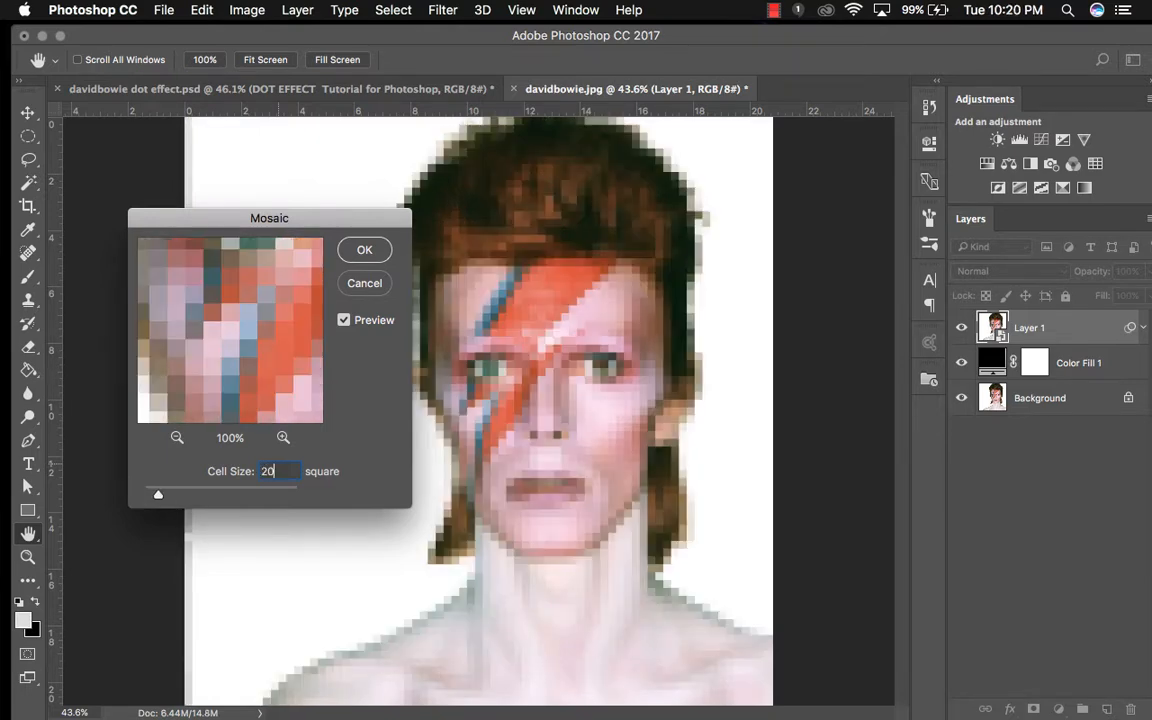
- Set the Mosaic cell size to 30 square and apply the filter to Layer 1
key("BackSpace")
key("BackSpace")
type("30")
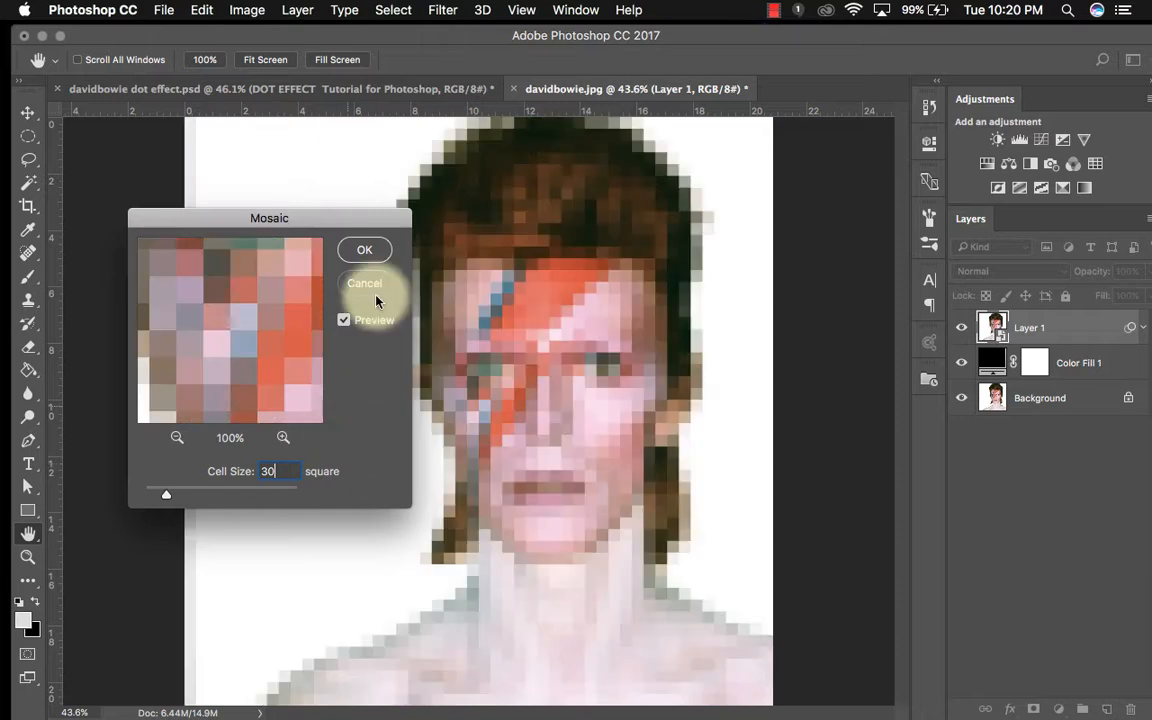
left_click(364, 251)
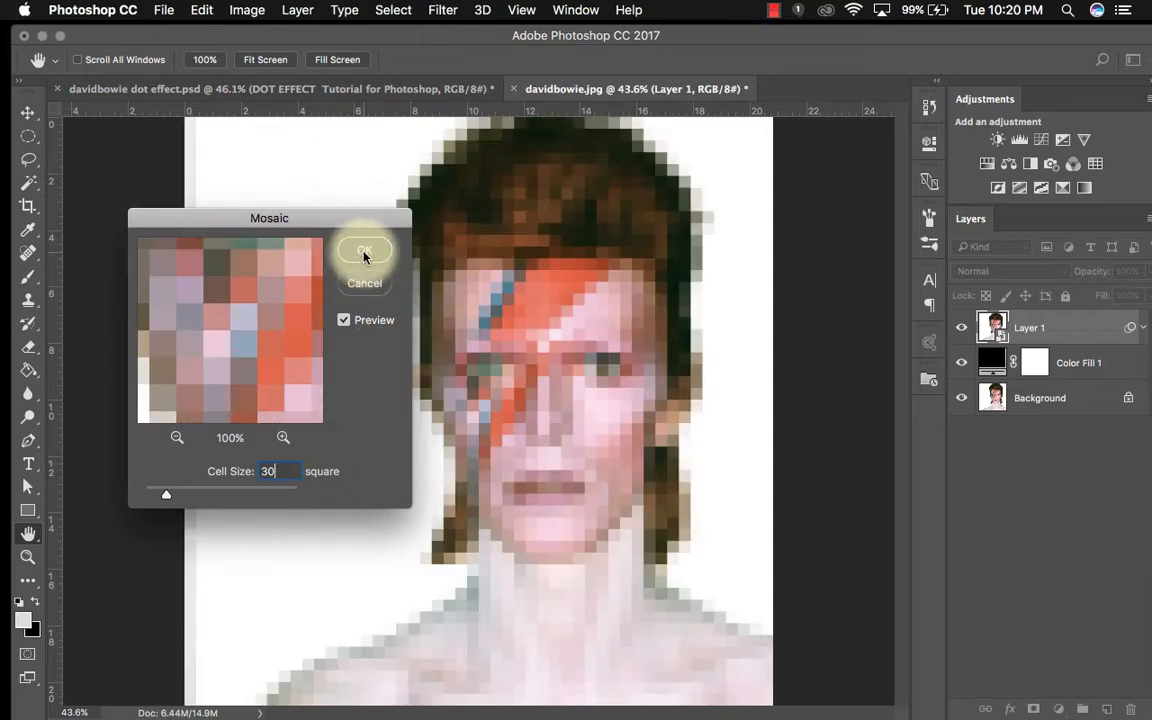
key("c")
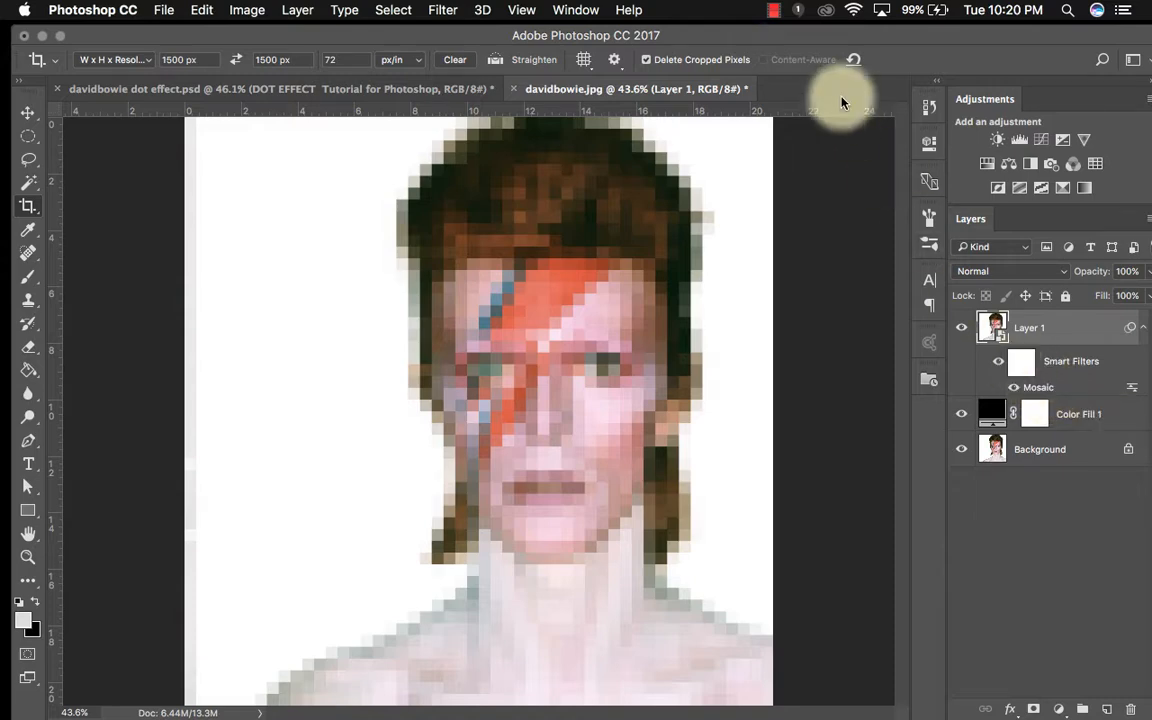
- Toggle the Mosaic smart filter off and on, and reopen its settings to check that they stay editable
left_click(1016, 389)
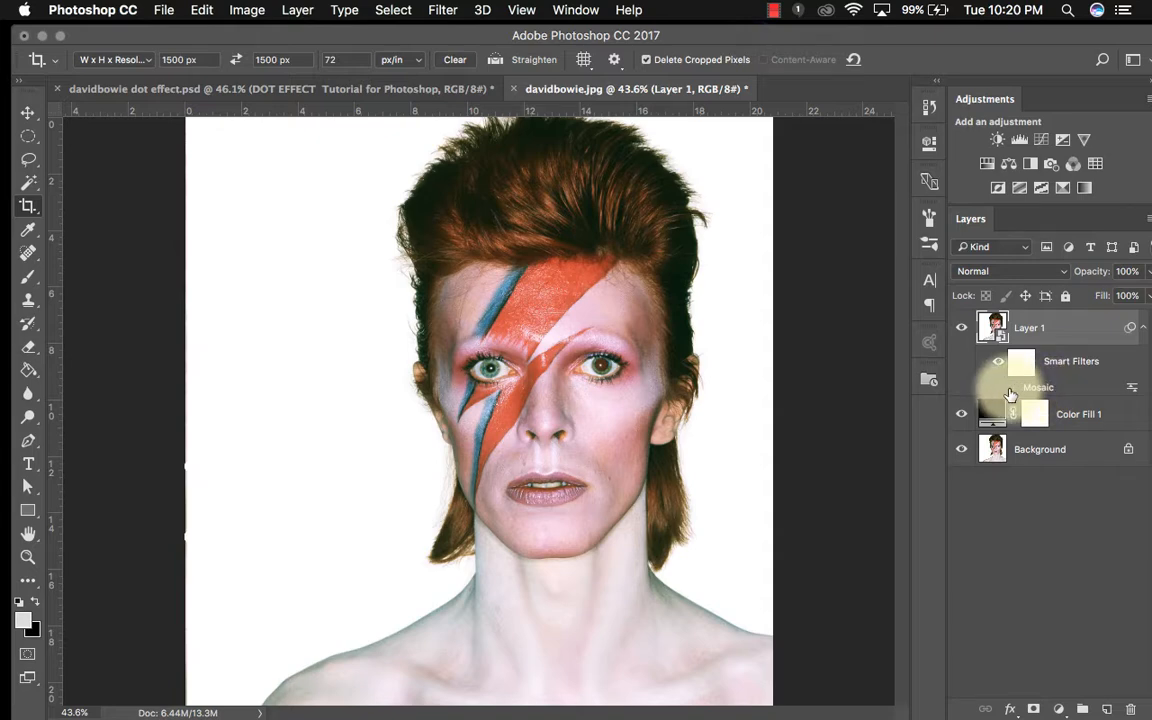
left_click(1014, 388)
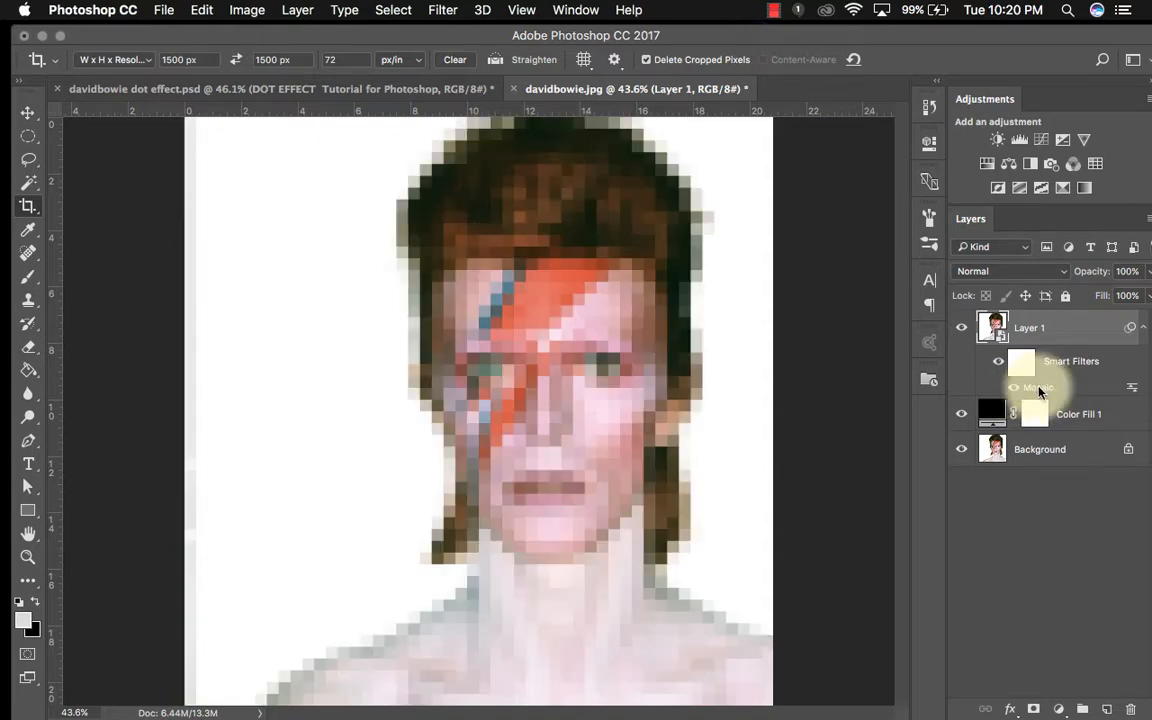
double_click(1038, 388)
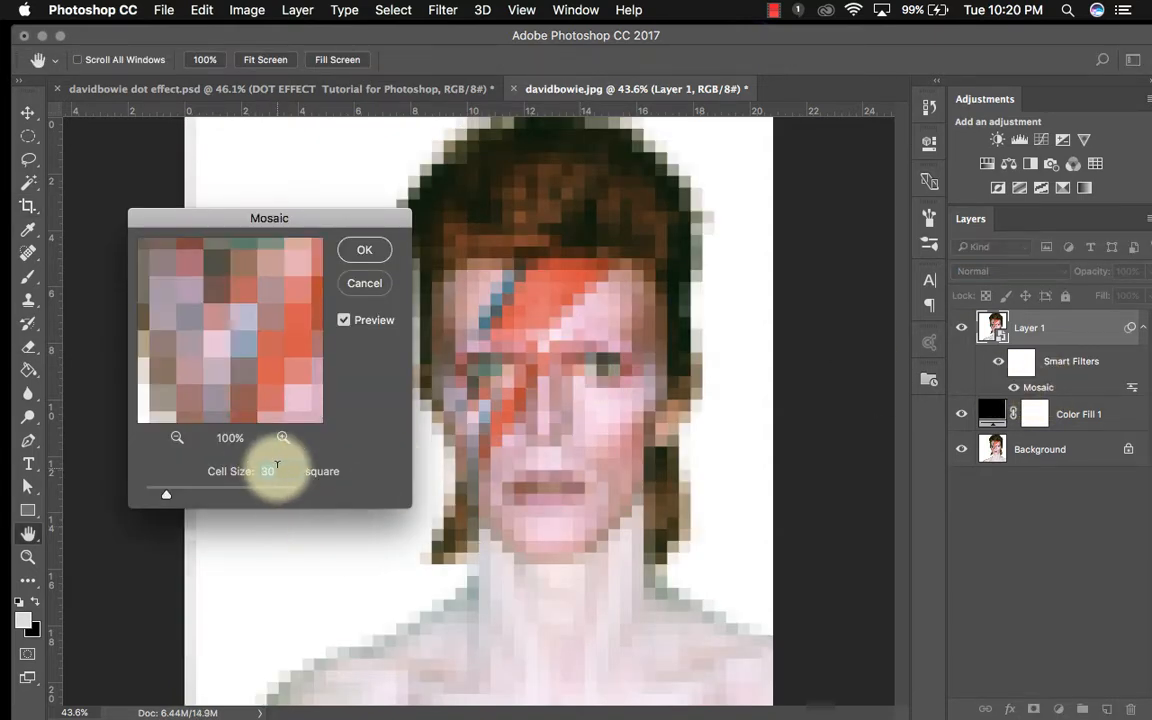
left_click(368, 250)
key("c")
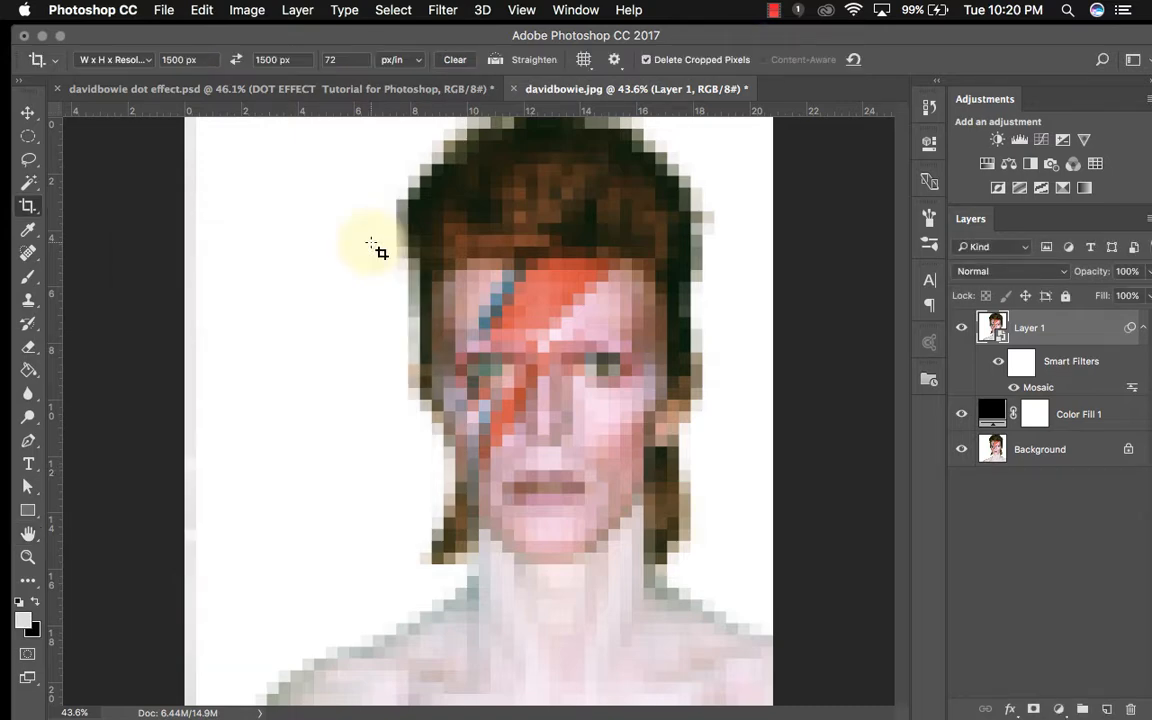
- Start a new document with pixel units, 30 wide and 30 high
left_click(165, 11)
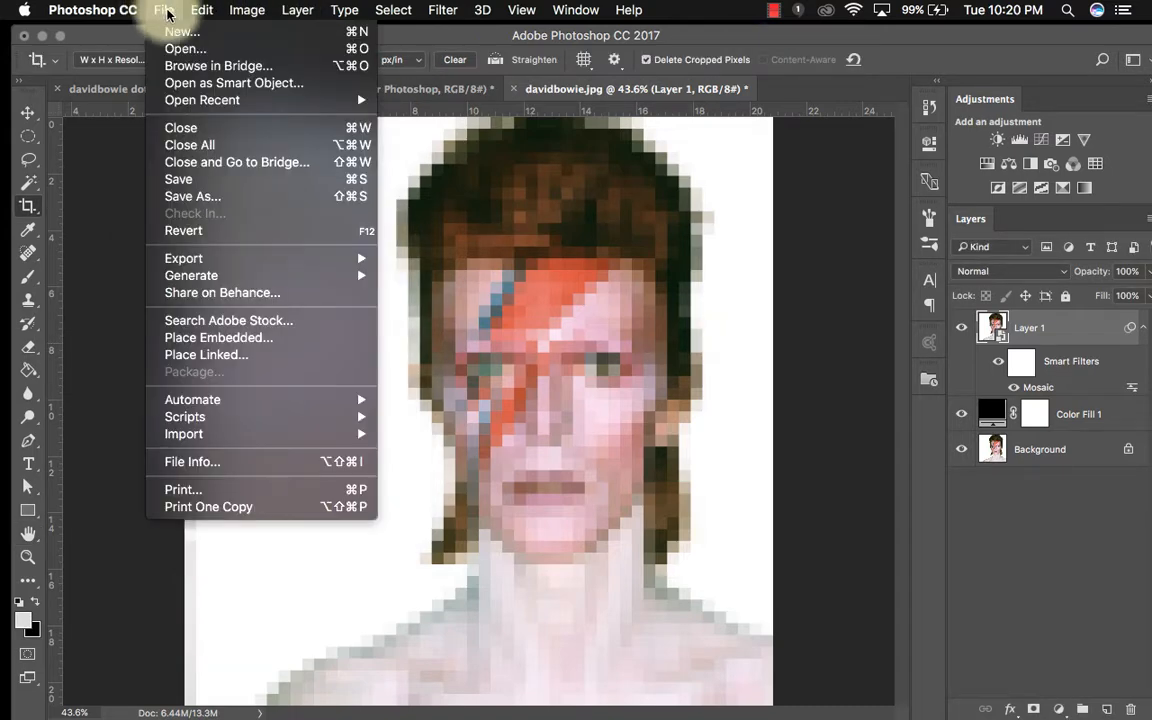
left_click(180, 30)
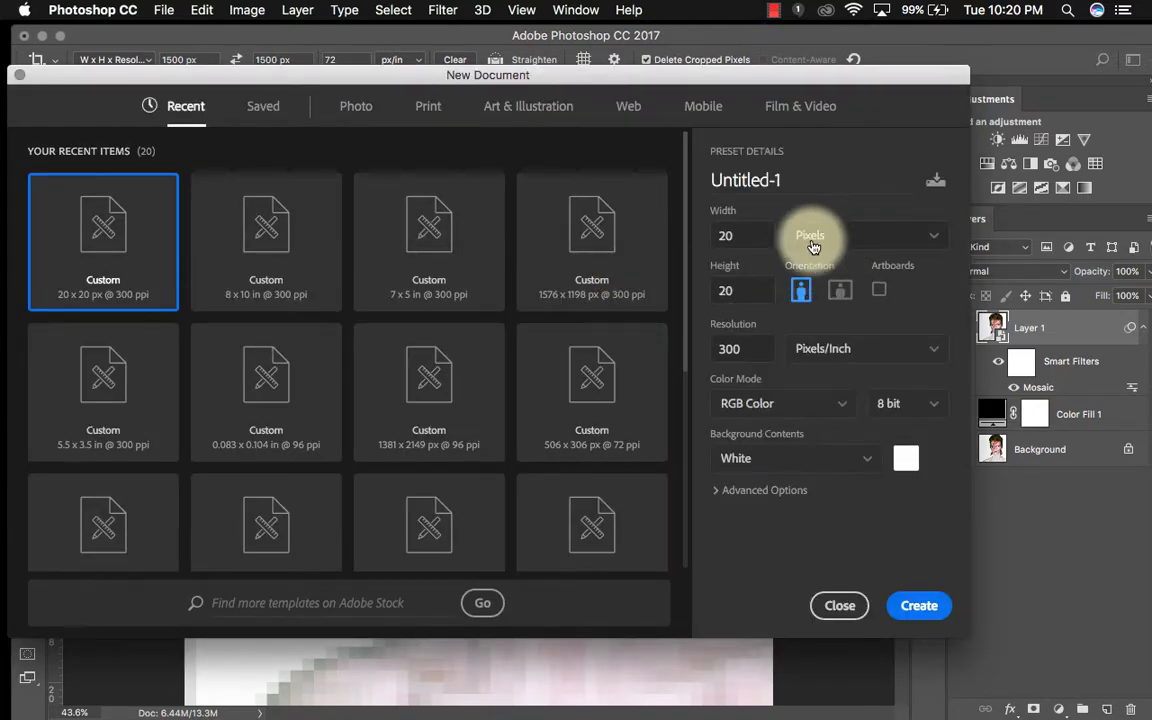
left_click(843, 244)
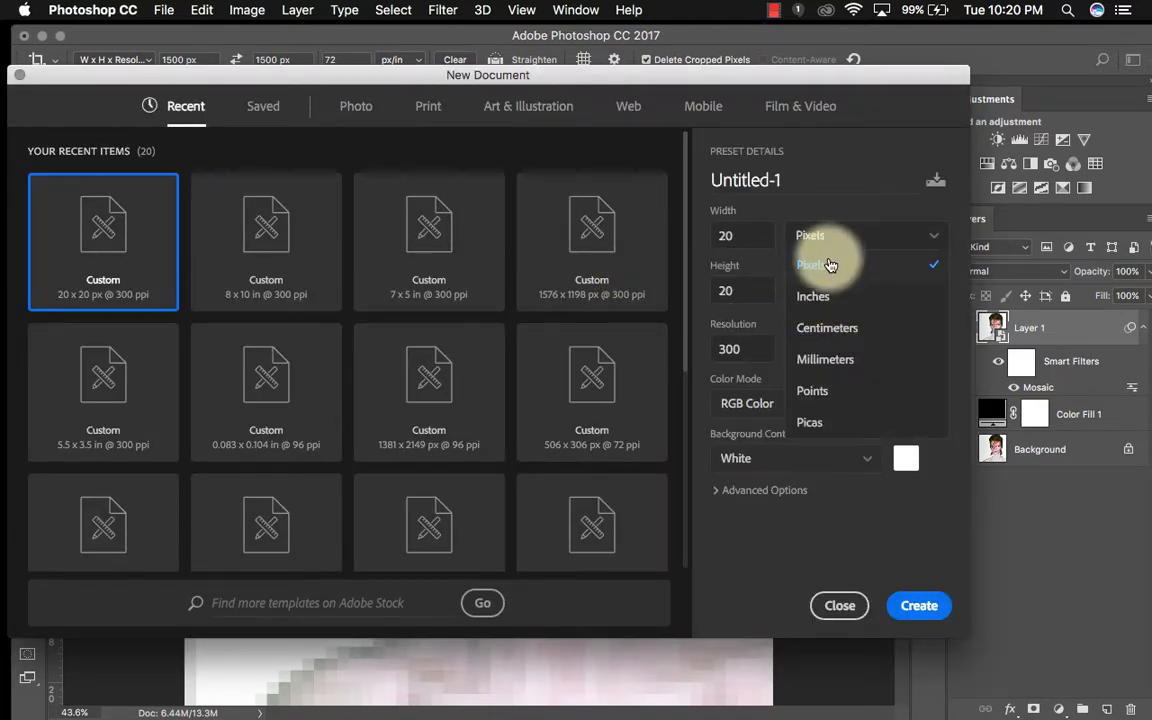
left_click(829, 265)
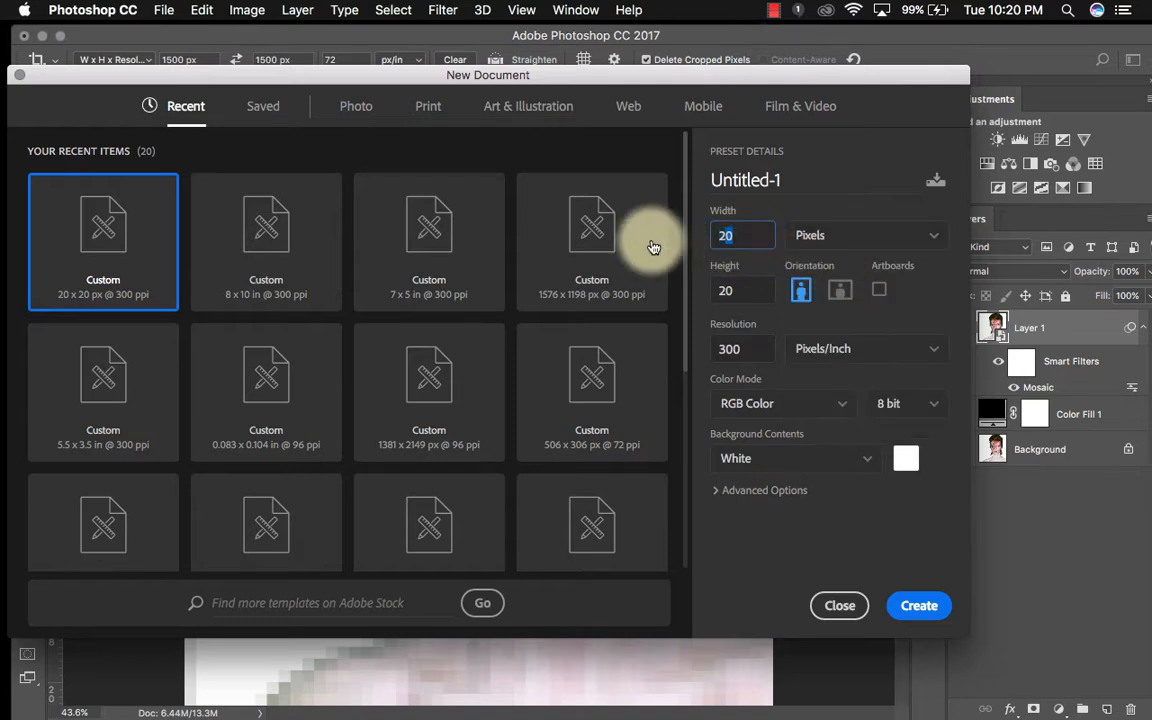
type("30")
key("Tab")
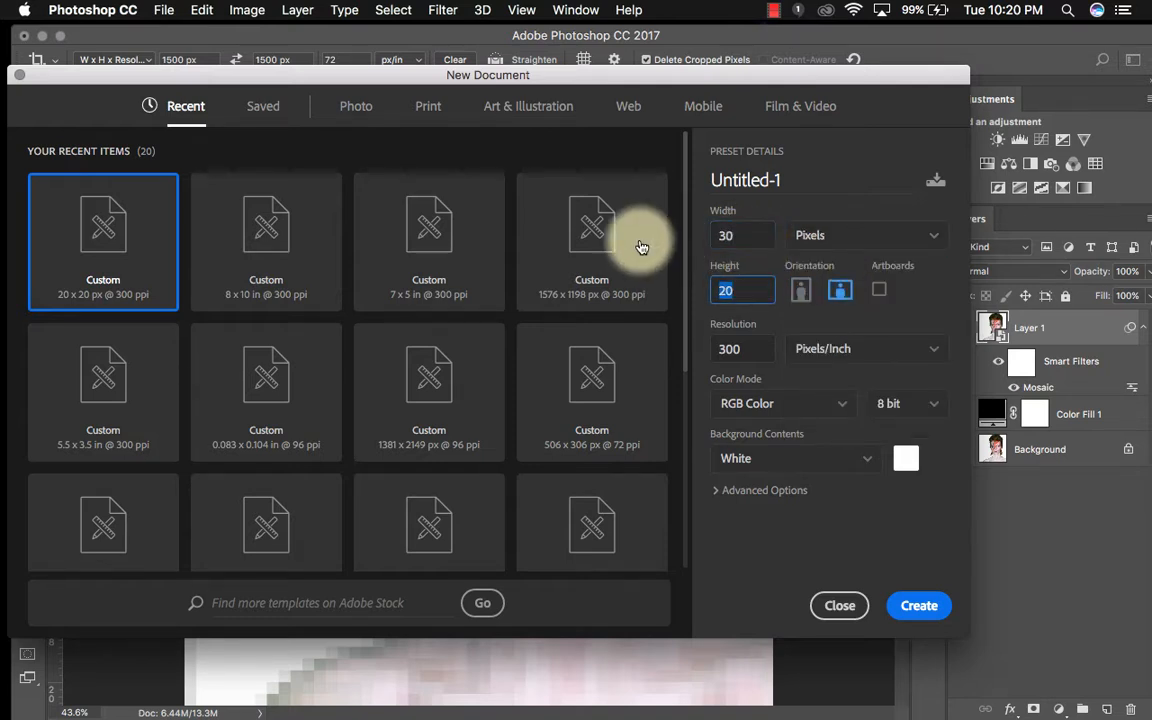
type("30")
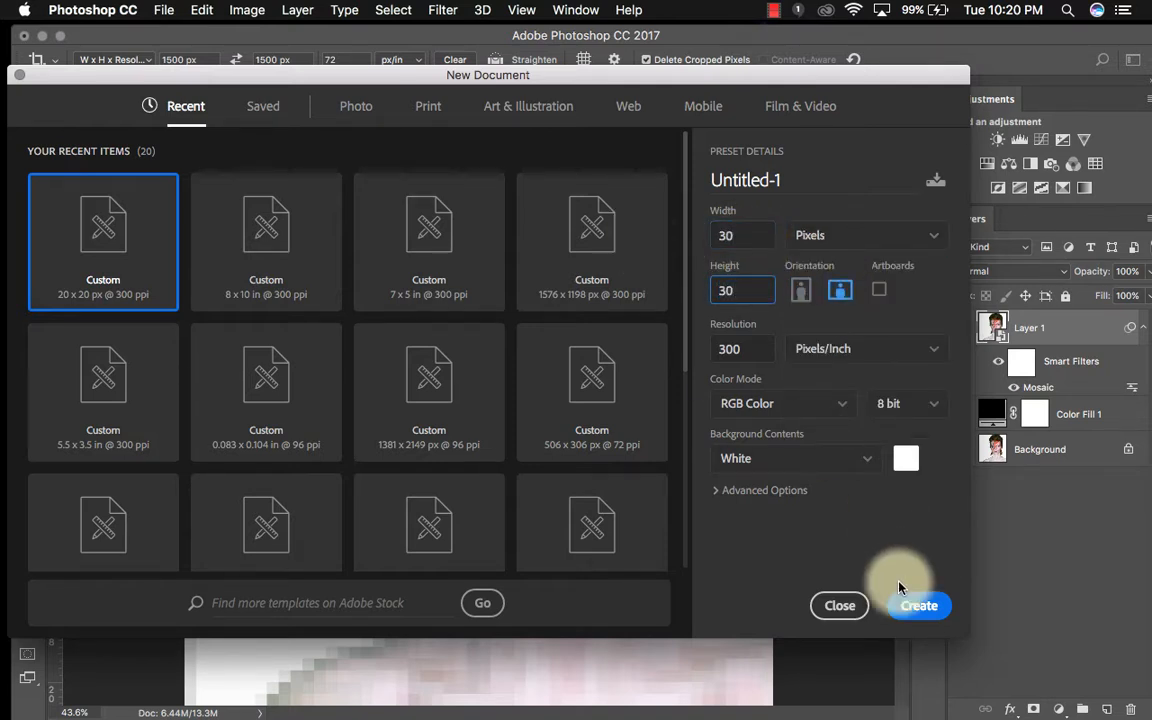
- Set the new document's resolution to 300 pixels/inch and create it
left_click(742, 348)
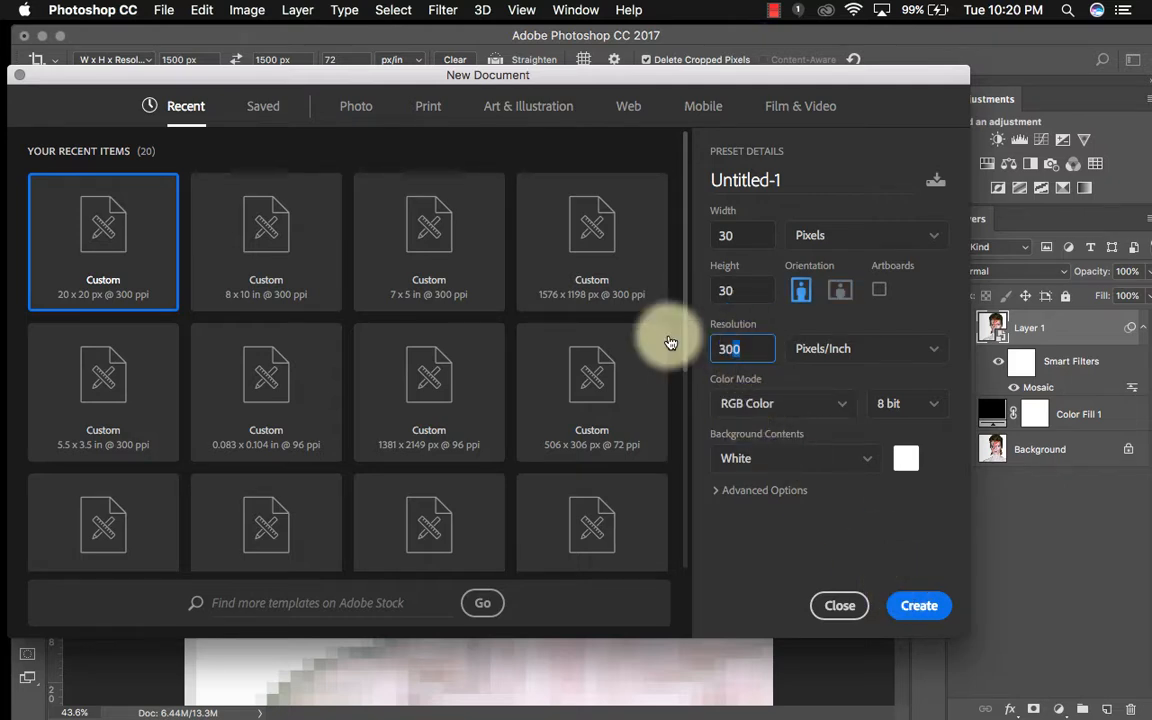
left_click_drag(670, 343, 638, 325)
type("72")
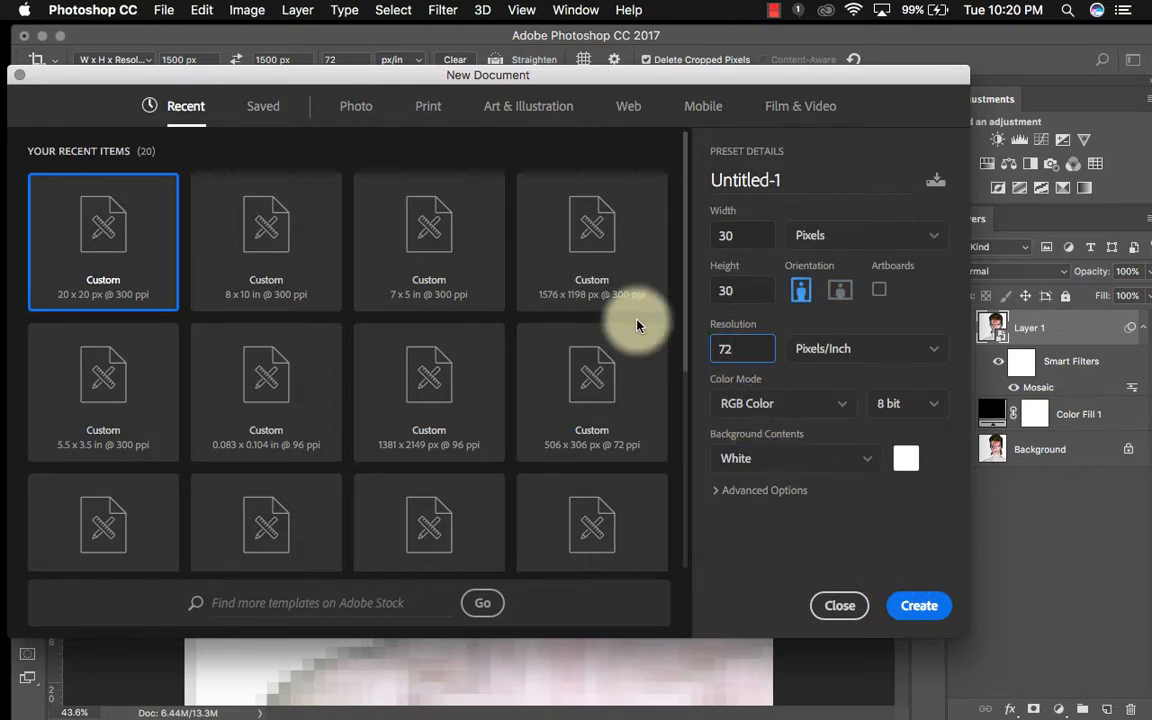
key("BackSpace")
key("BackSpace")
type("300")
left_click(918, 605)
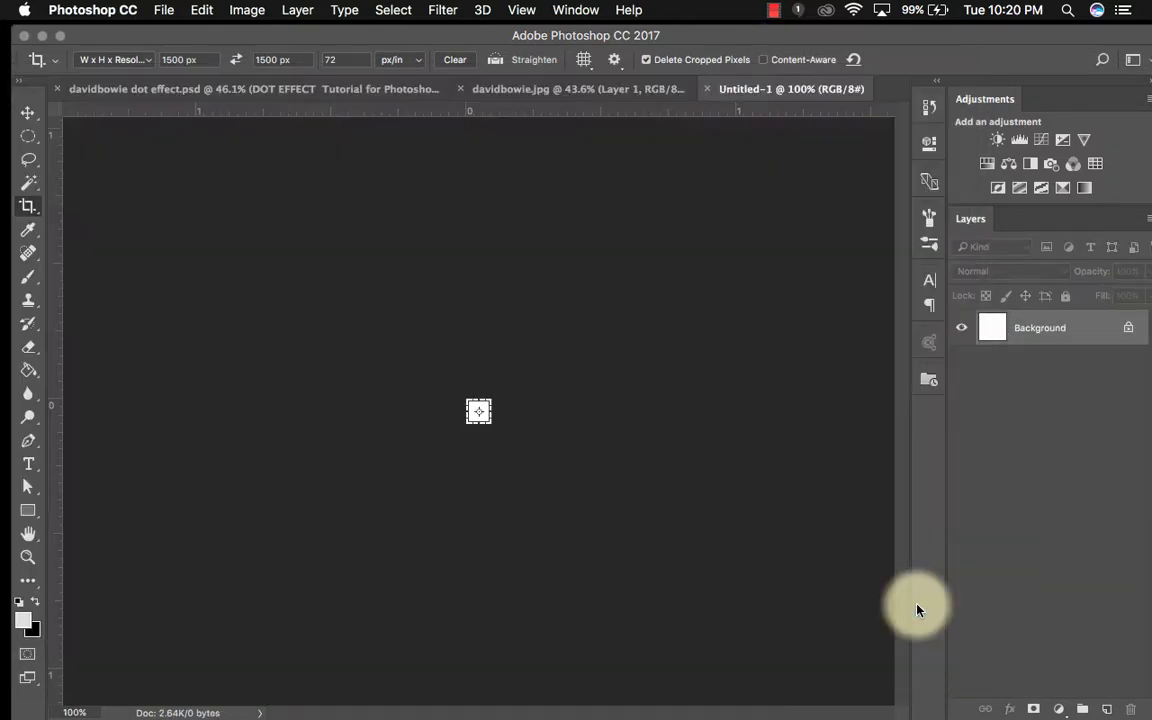
- Swap the foreground and background colors and fill the new document's Background layer with black using the Paint Bucket
key("super+equal")
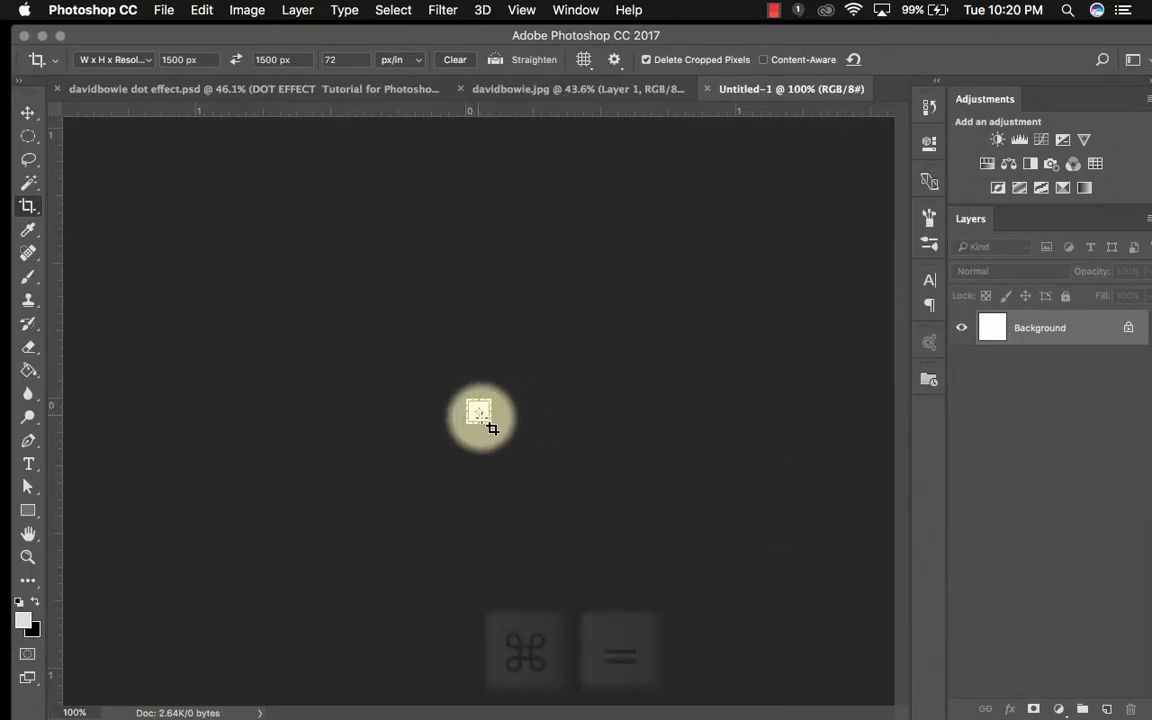
key("super+equal")
key("super+equal")
key("super+equal")
key("super+equal")
key("super+equal")
key("super+equal")
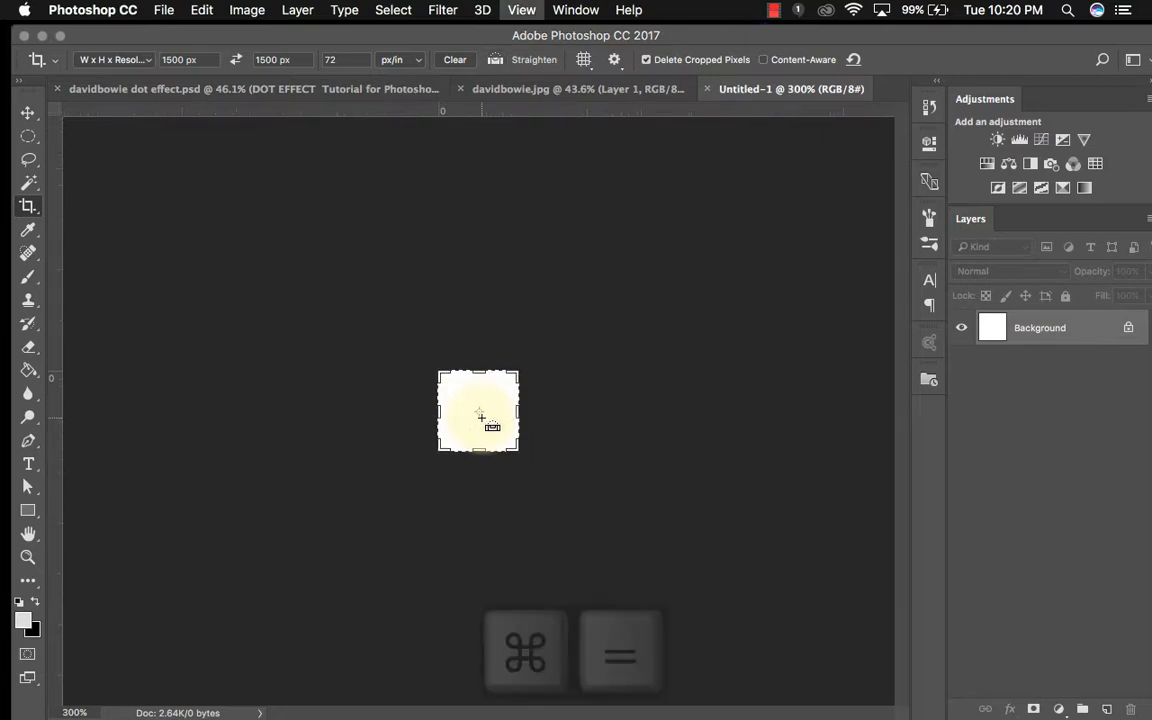
key("super+equal")
key("super+equal")
key("super+equal")
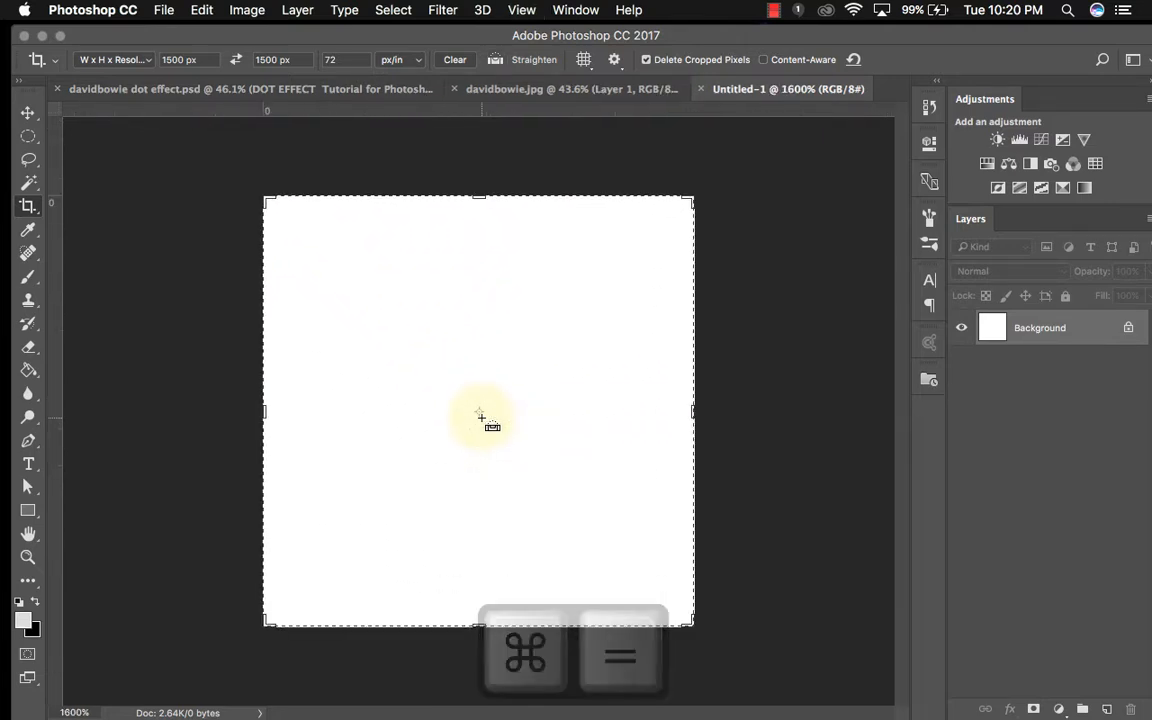
left_click(28, 137)
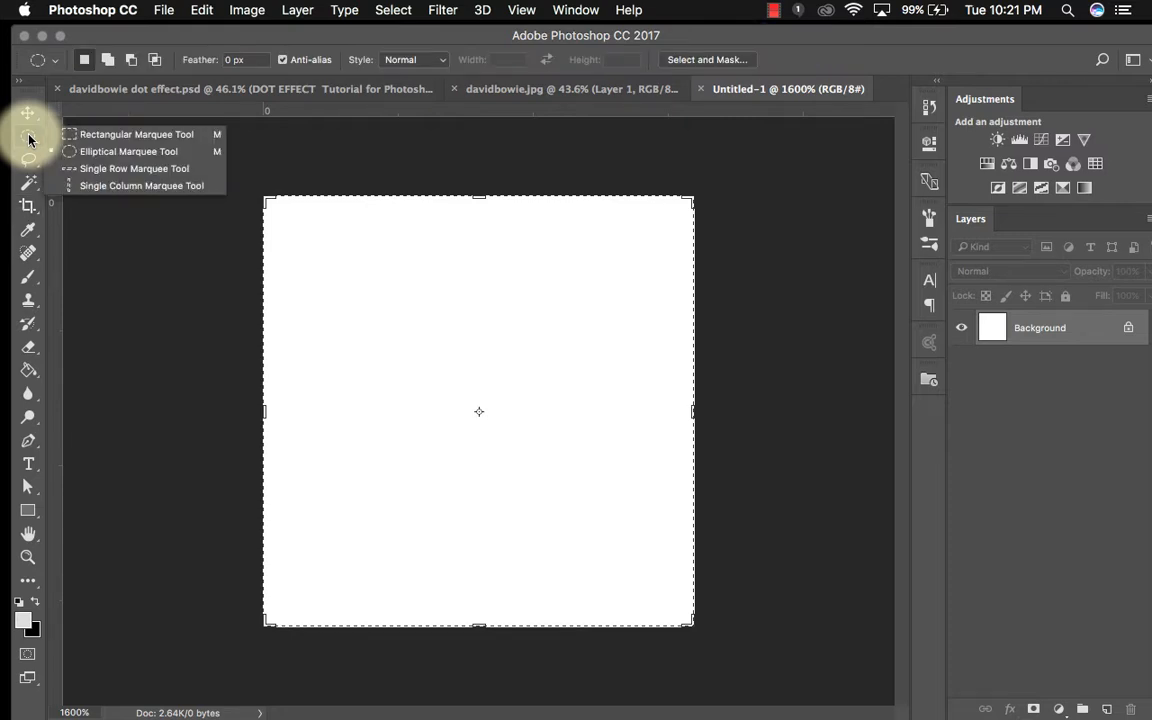
left_click(28, 137)
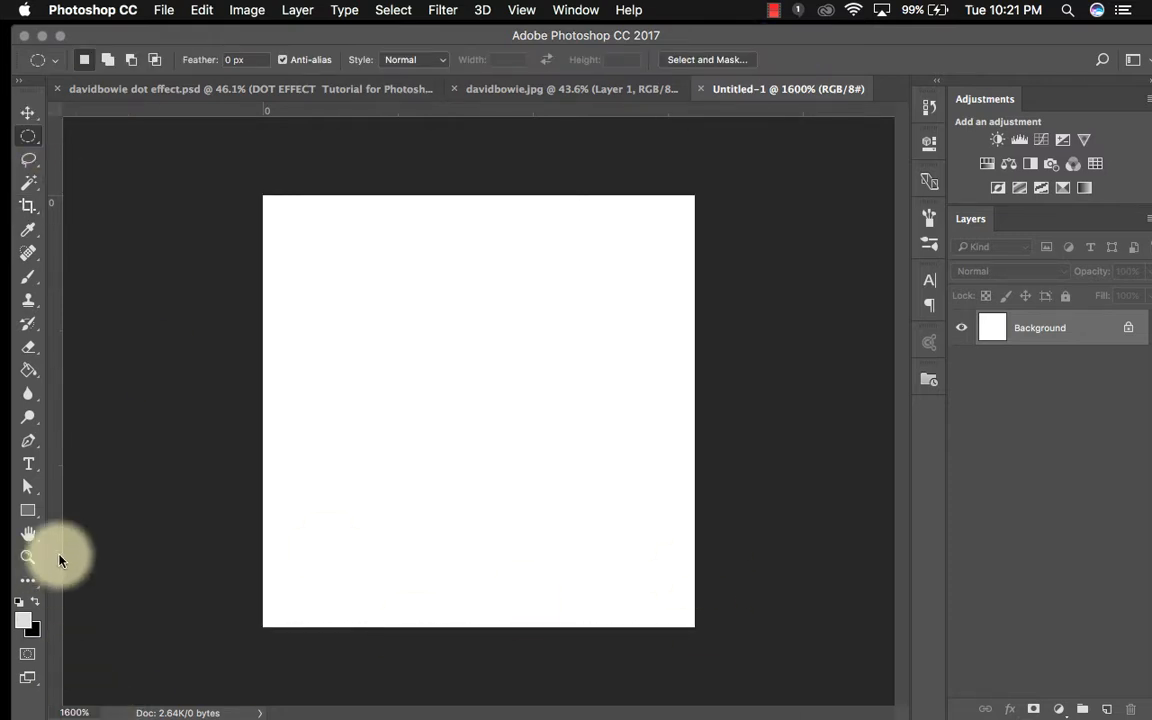
left_click(34, 601)
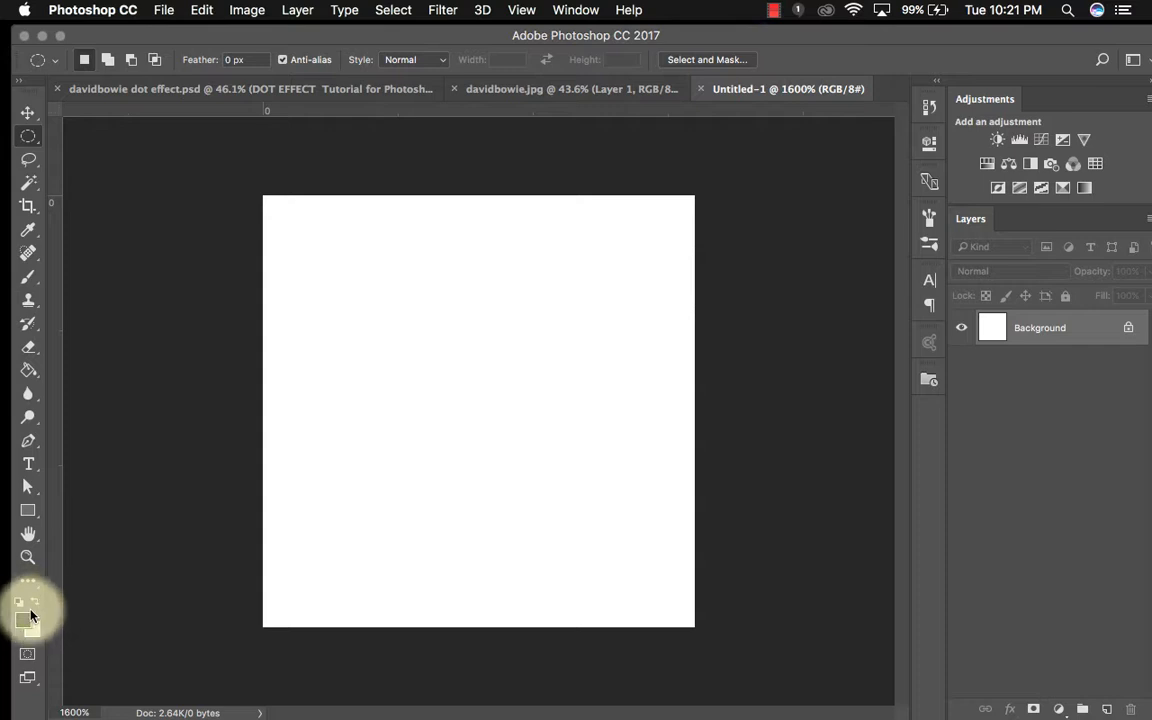
left_click(28, 370)
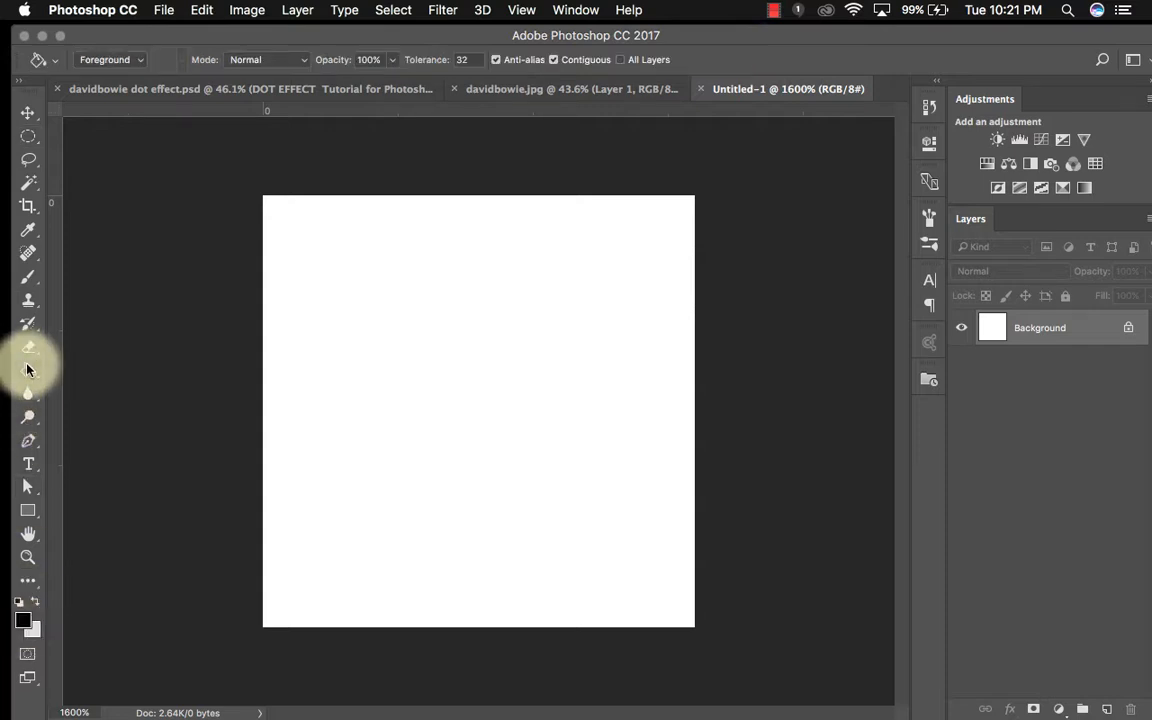
left_click(400, 372)
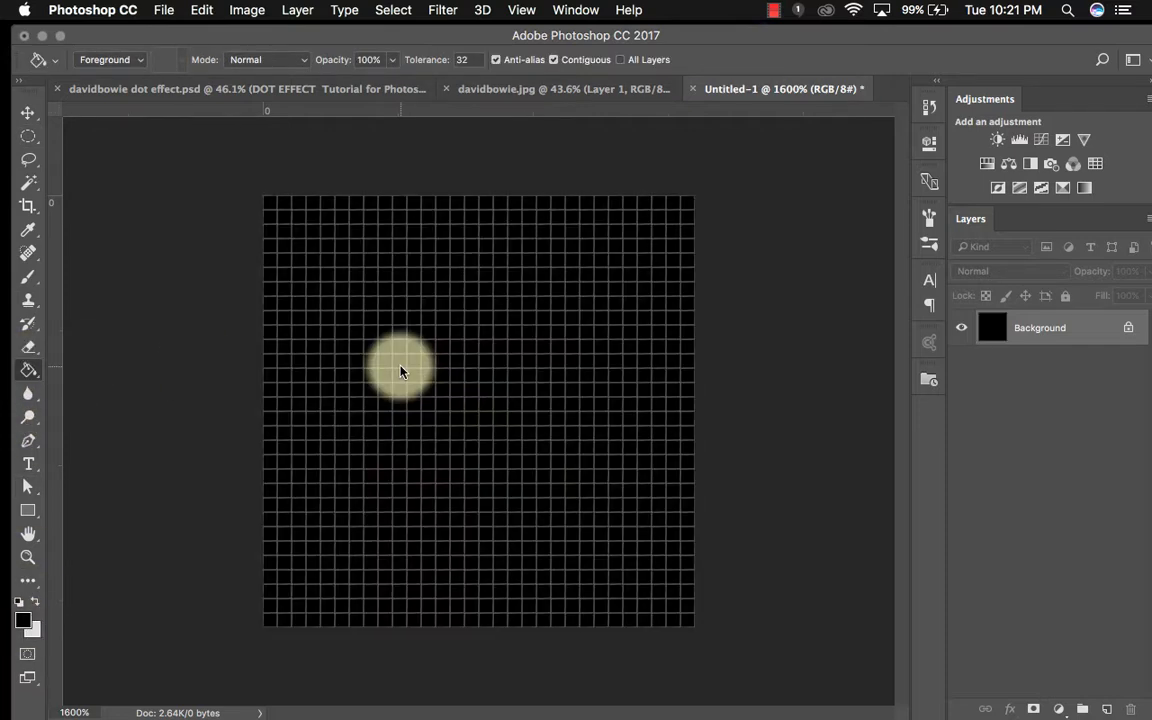
- Make a circular selection with the Elliptical Marquee that spans the whole 30 px canvas from edge to edge
left_click(29, 137)
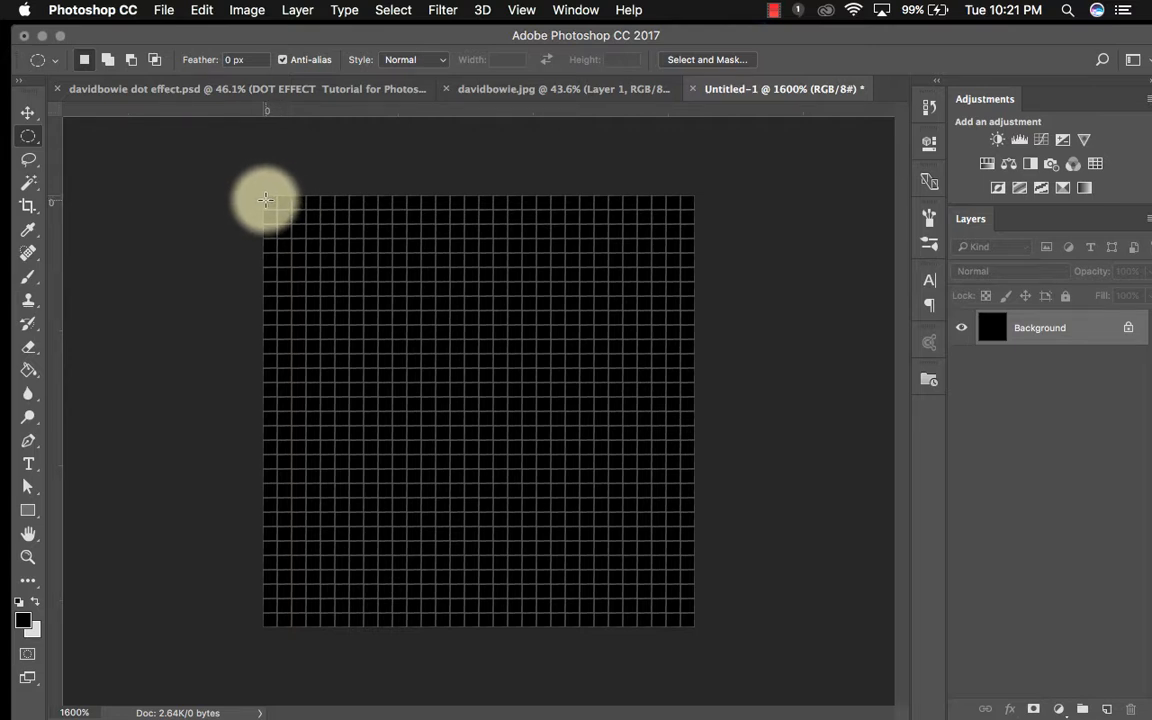
left_click_drag(265, 199, 369, 273)
left_click_drag(475, 351, 801, 612)
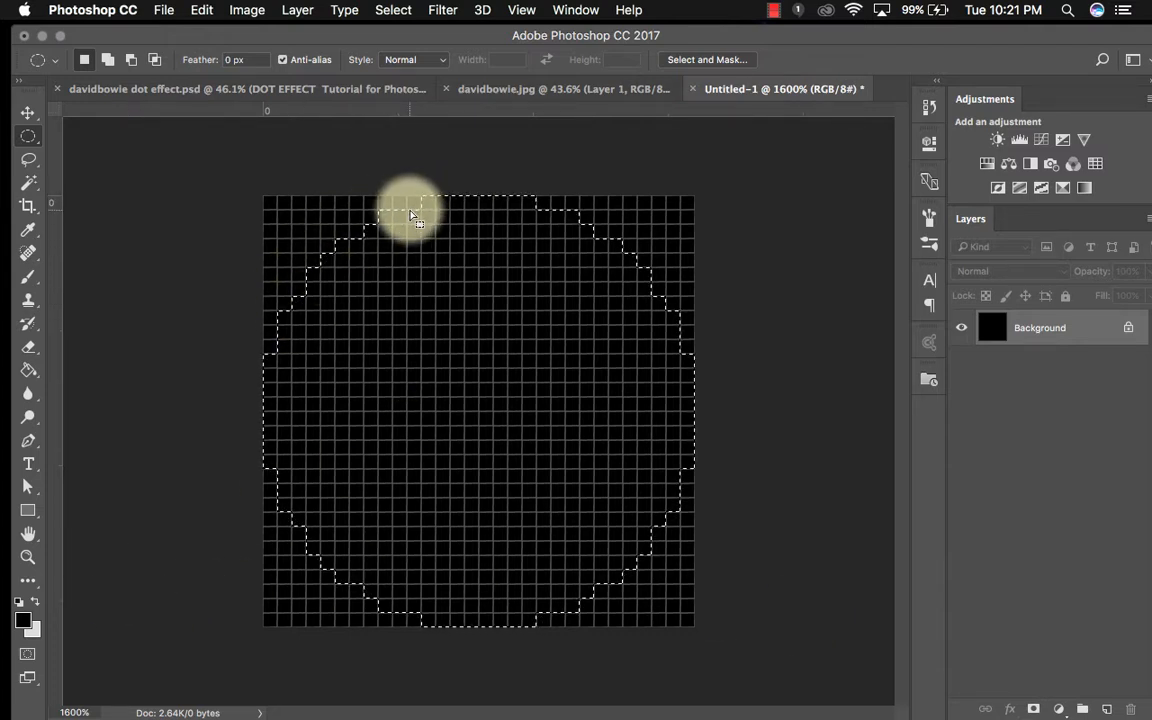
- Fill the circular selection with the swapped-in light gray color using the Paint Bucket and deselect it
left_click(30, 371)
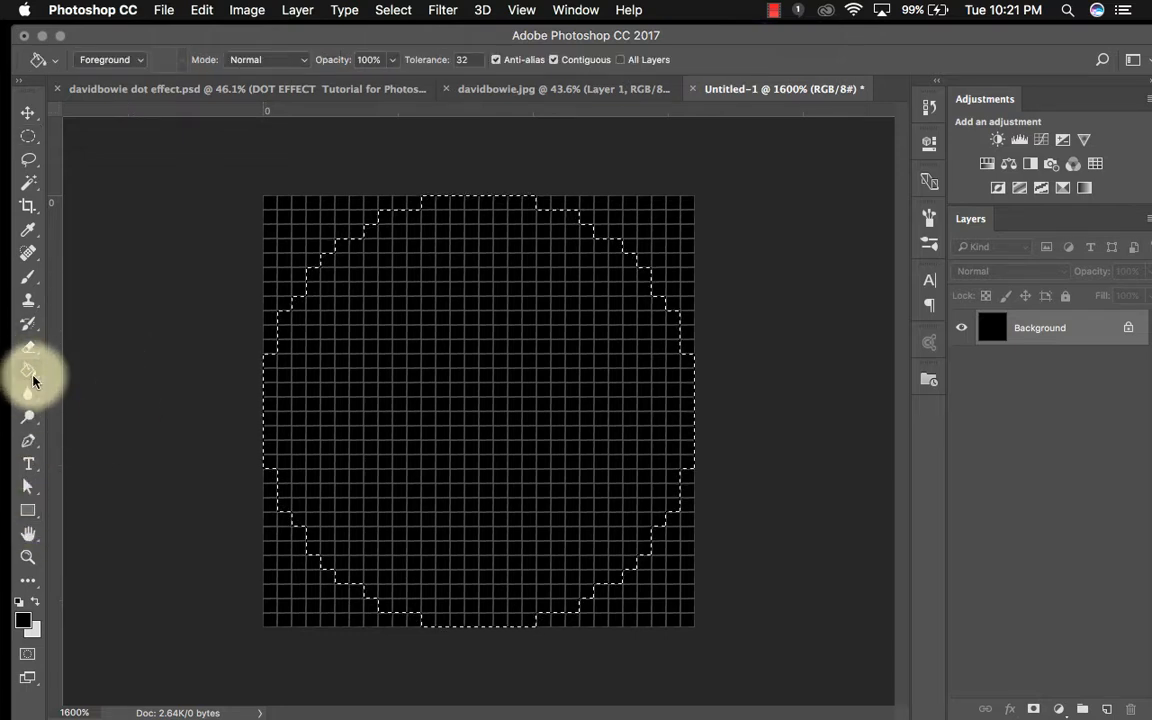
left_click(36, 606)
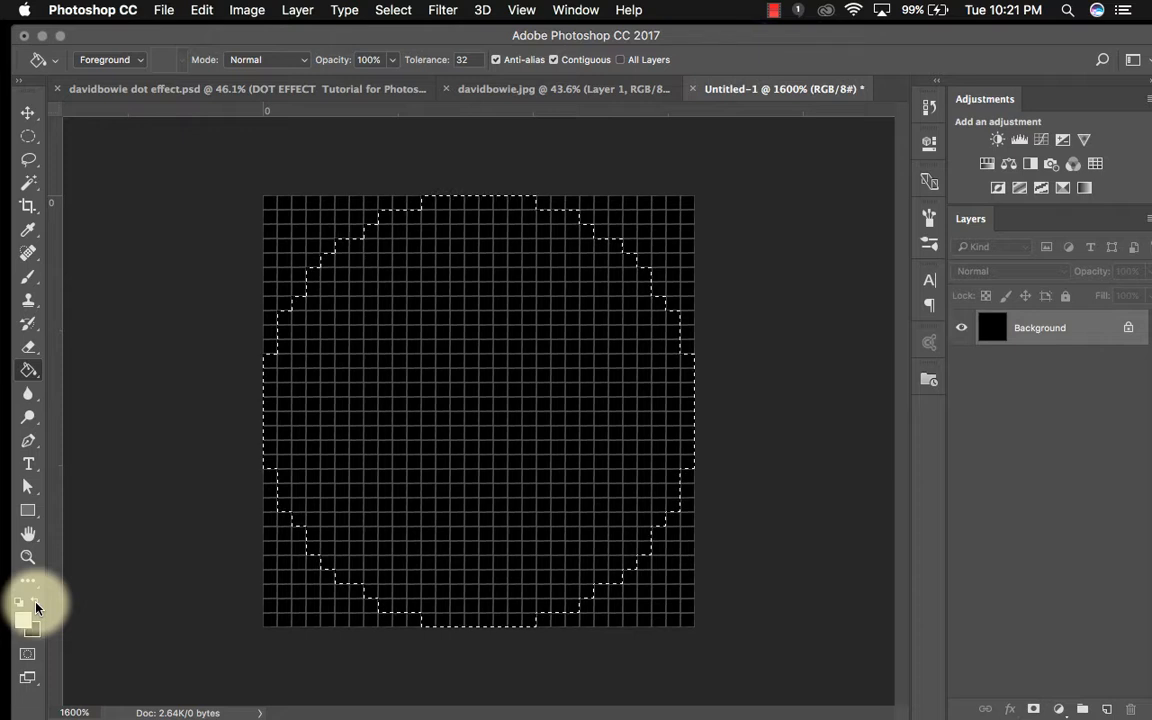
left_click(465, 343)
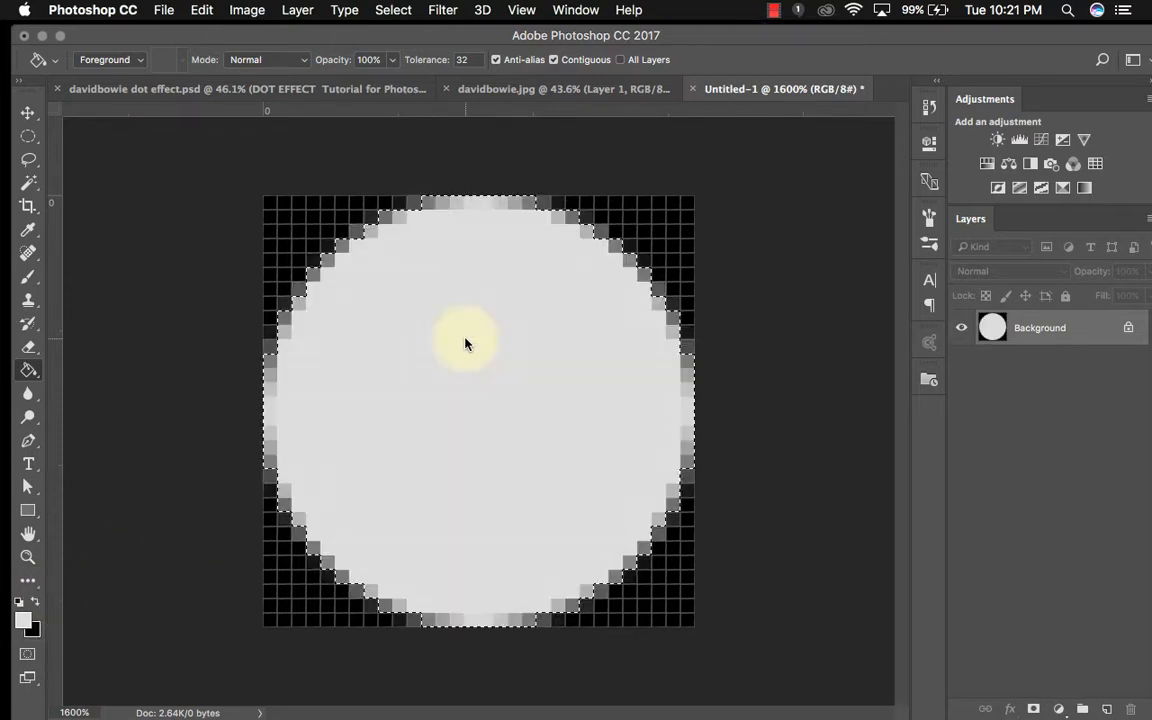
left_click(30, 136)
key("super+d")
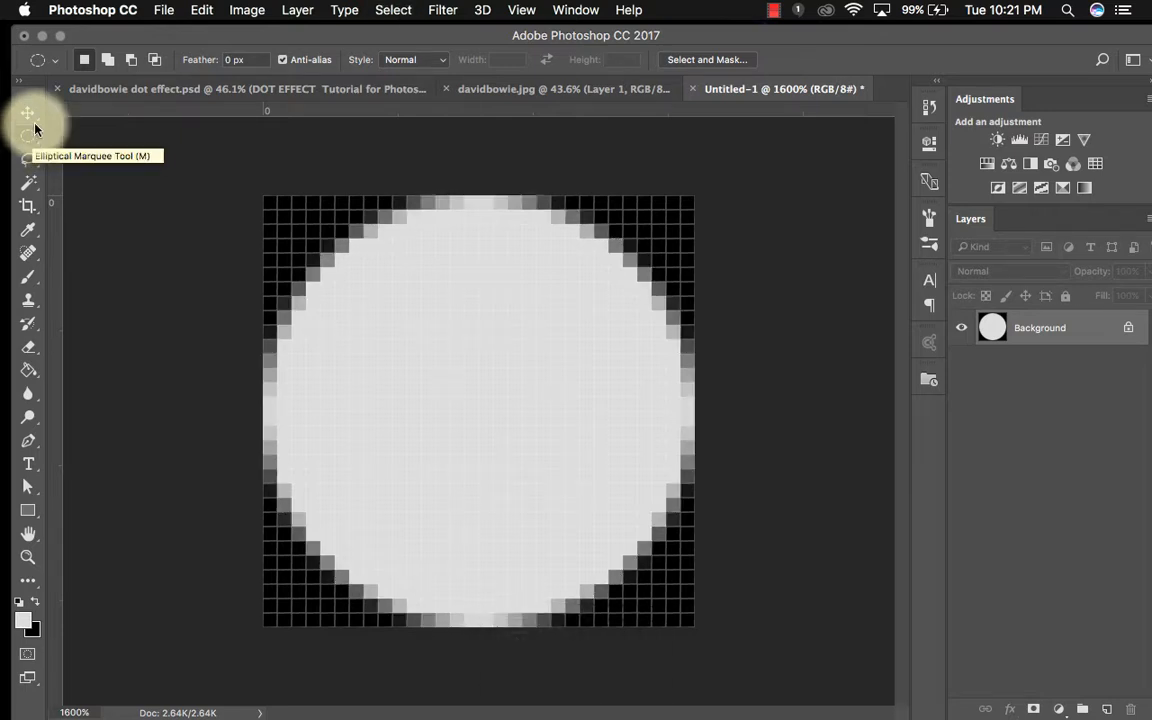
- Define the light circle on black as a pattern named "circle 30x30px"
left_click(210, 11)
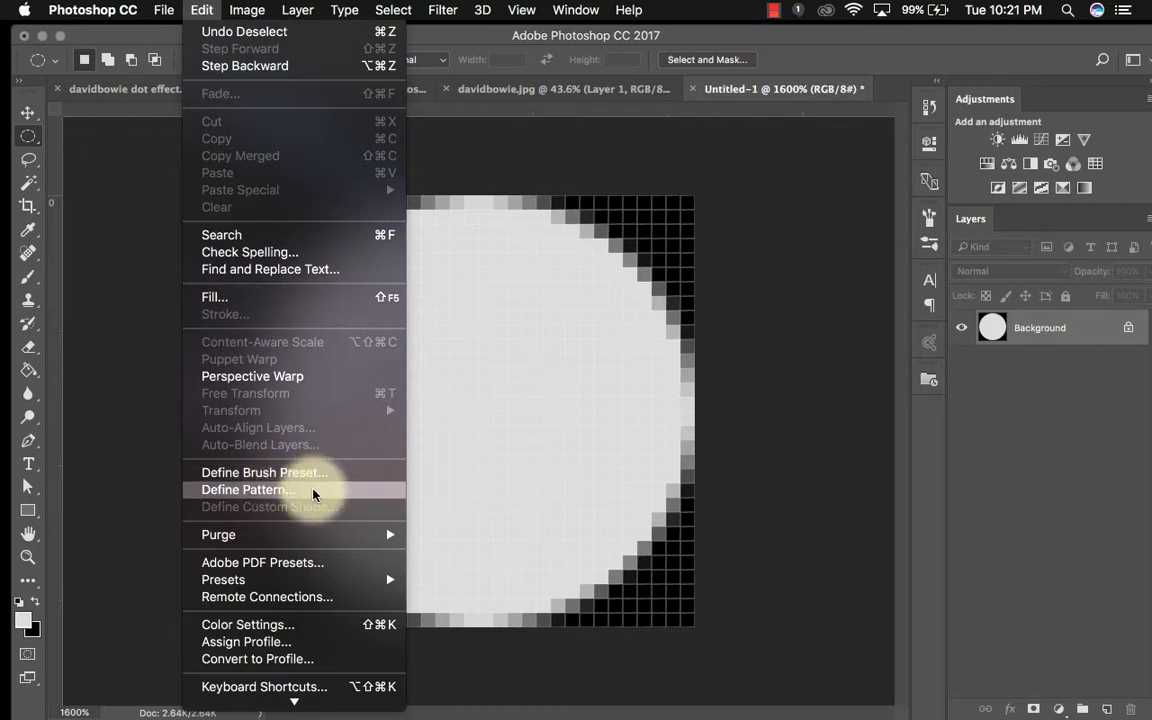
left_click(248, 490)
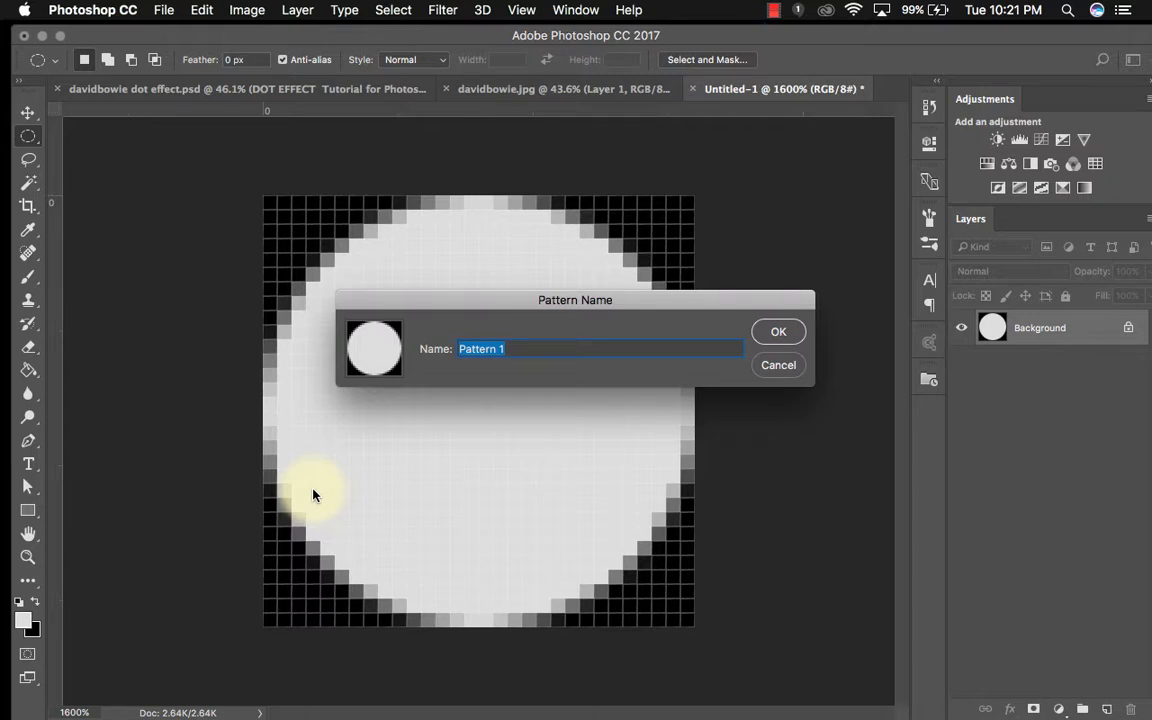
type("circle")
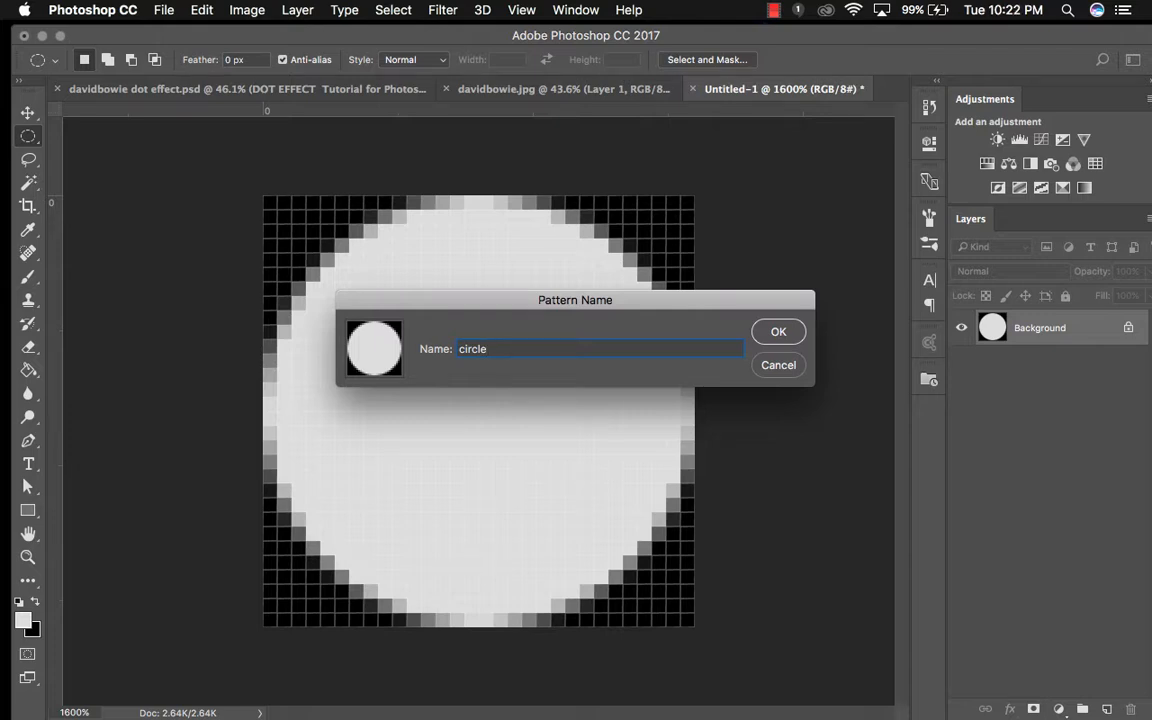
type("30x30px")
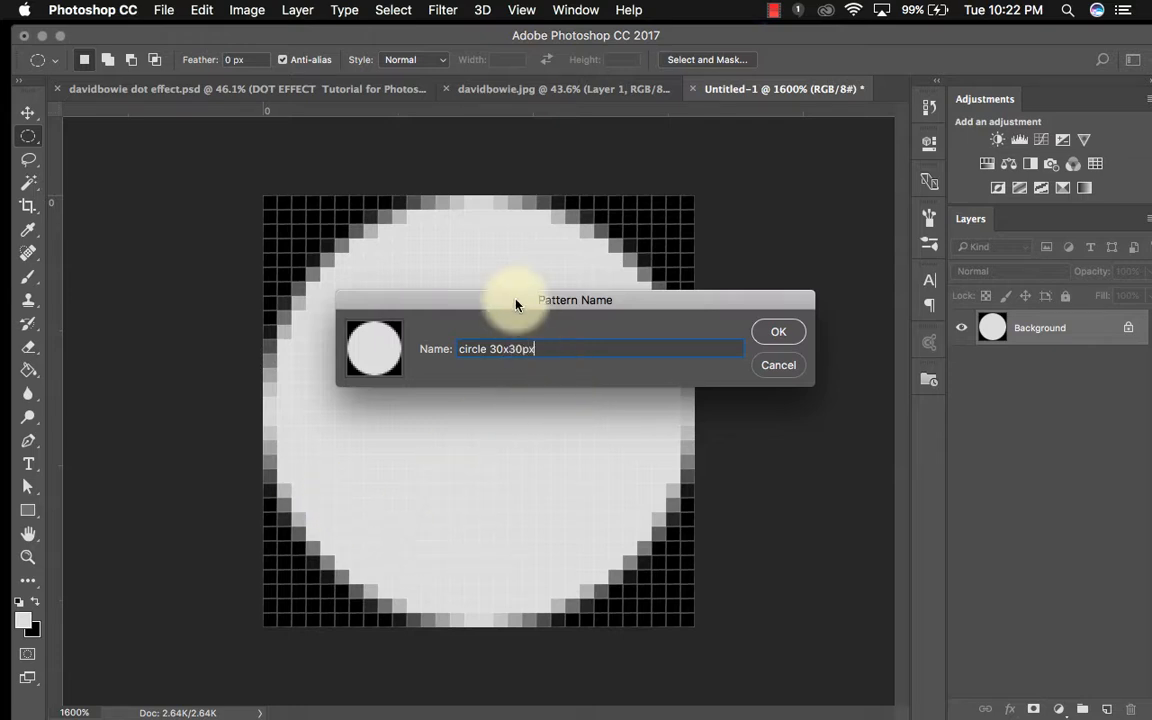
left_click(796, 328)
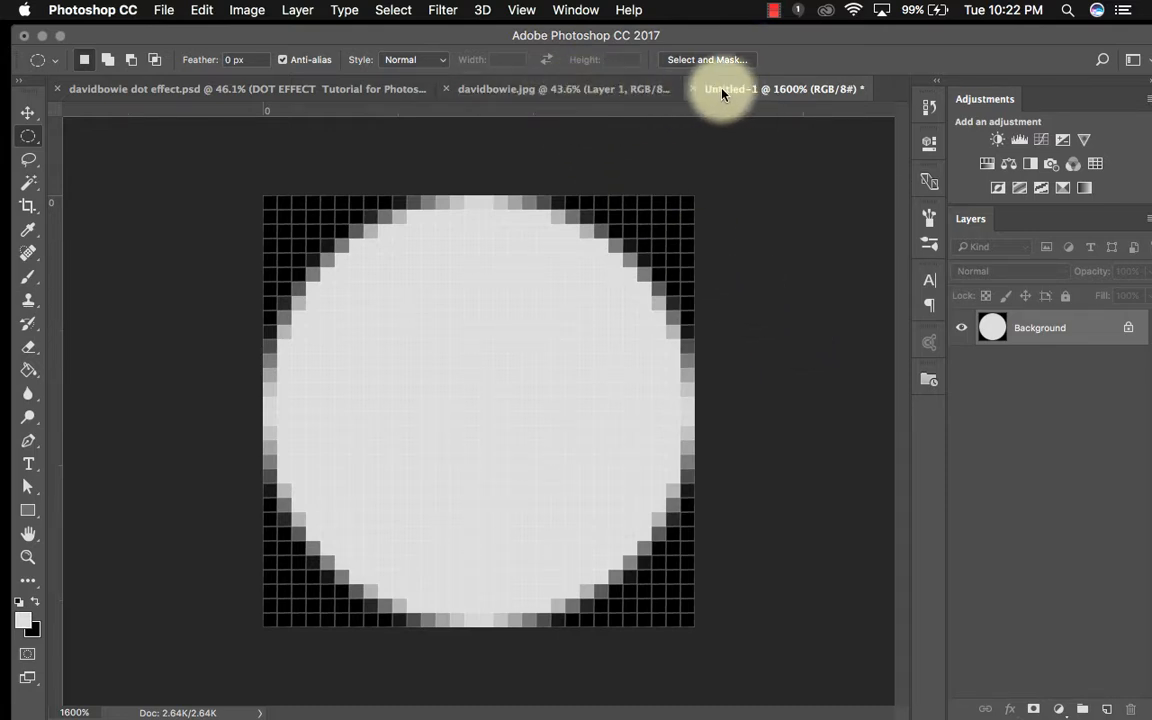
- Add a layer mask to Layer 1 in davidbowie.jpg and fill it with the circle 30x30px pattern in Normal mode at 100% opacity
left_click(597, 99)
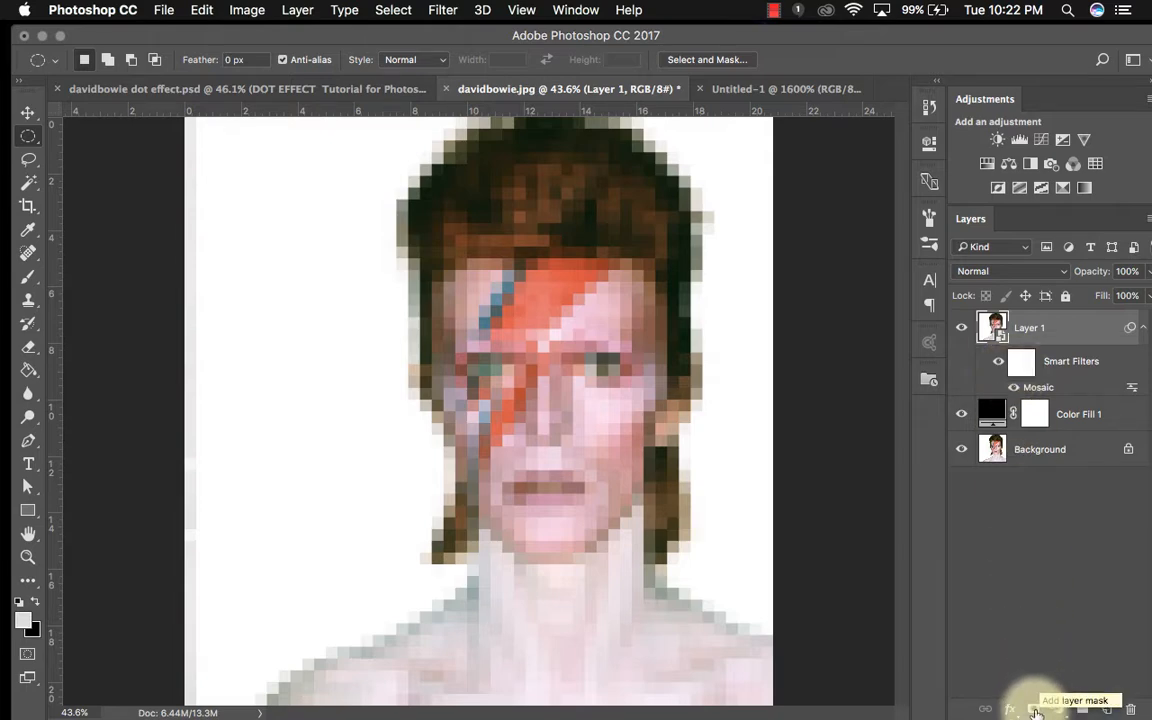
left_click(1034, 709)
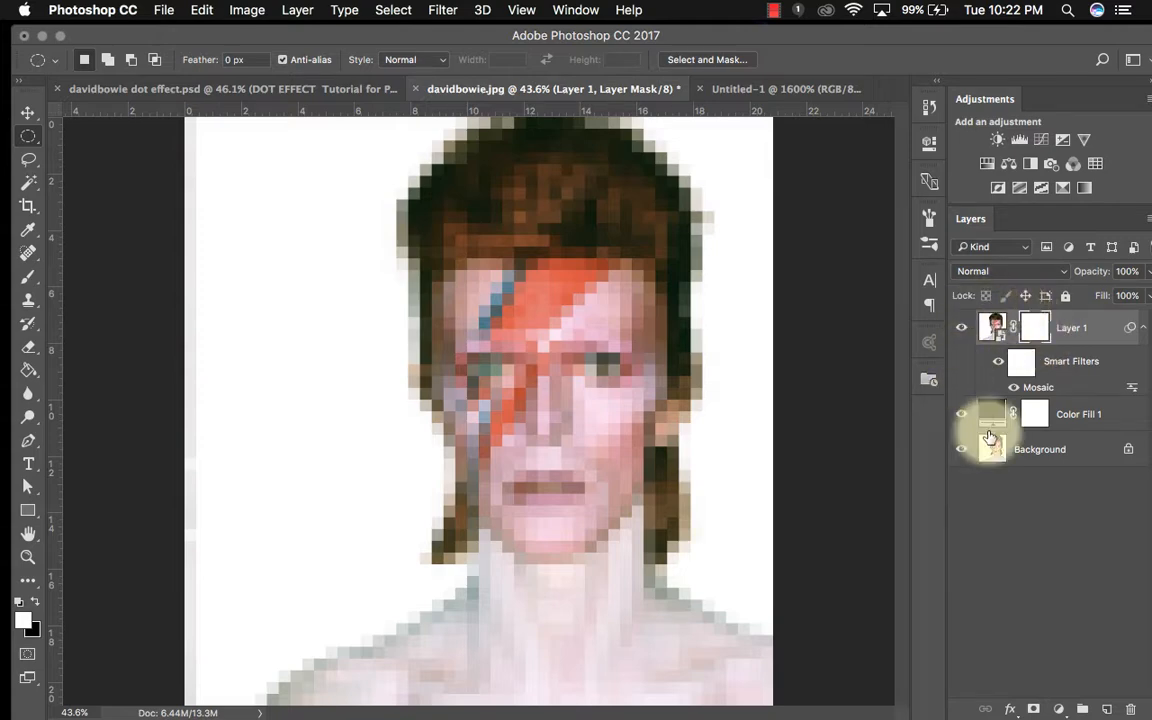
left_click(200, 12)
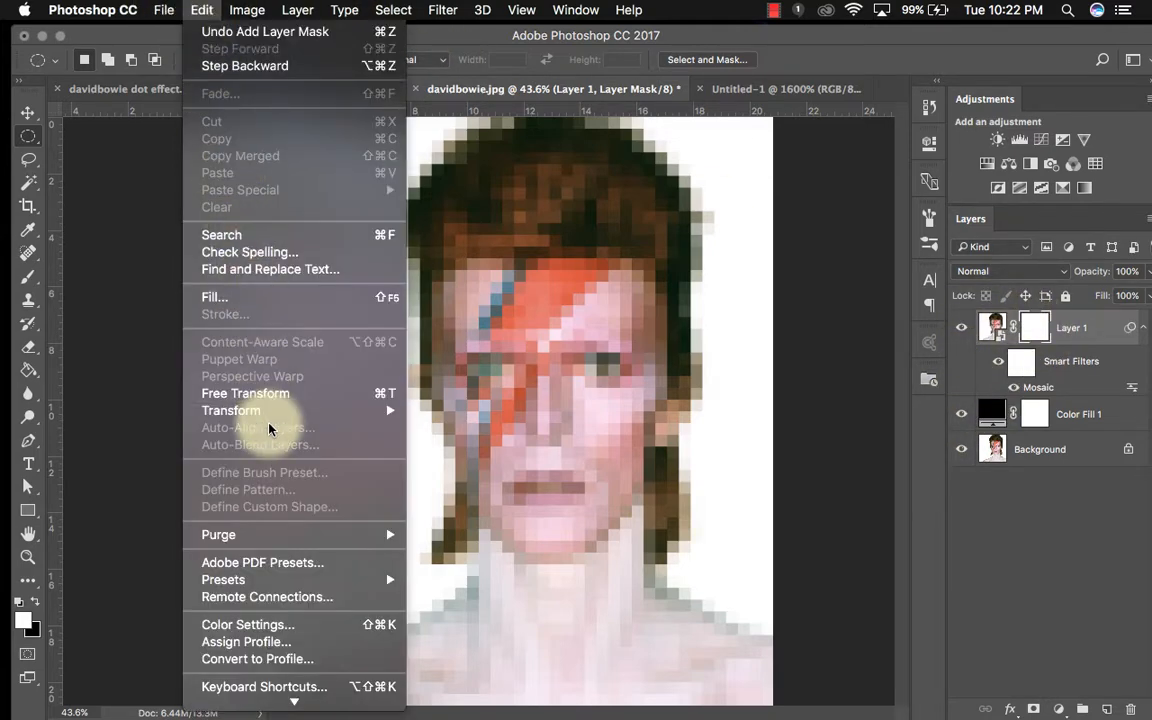
left_click(276, 300)
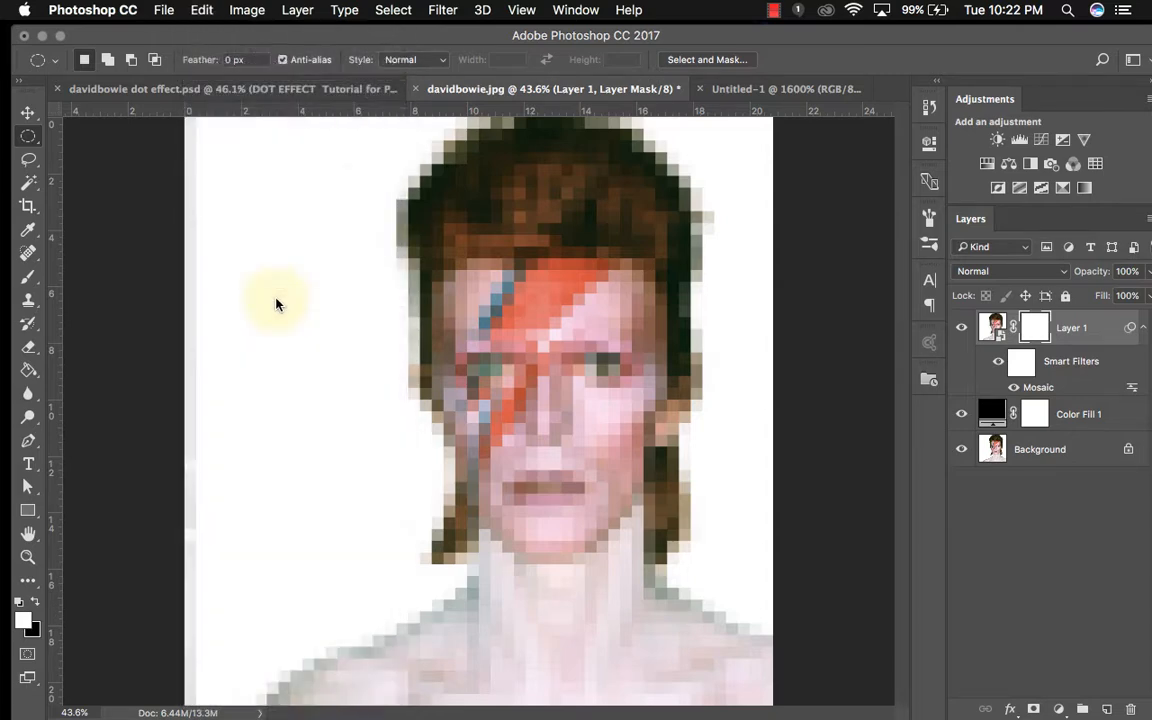
left_click(555, 233)
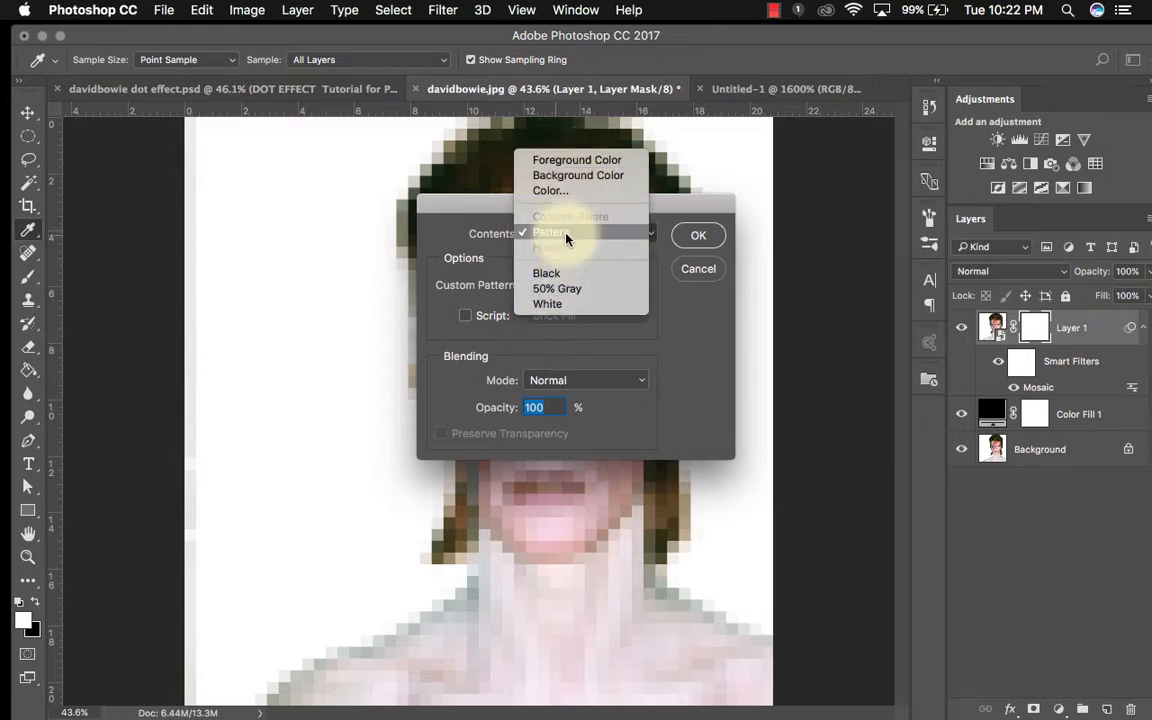
left_click(560, 233)
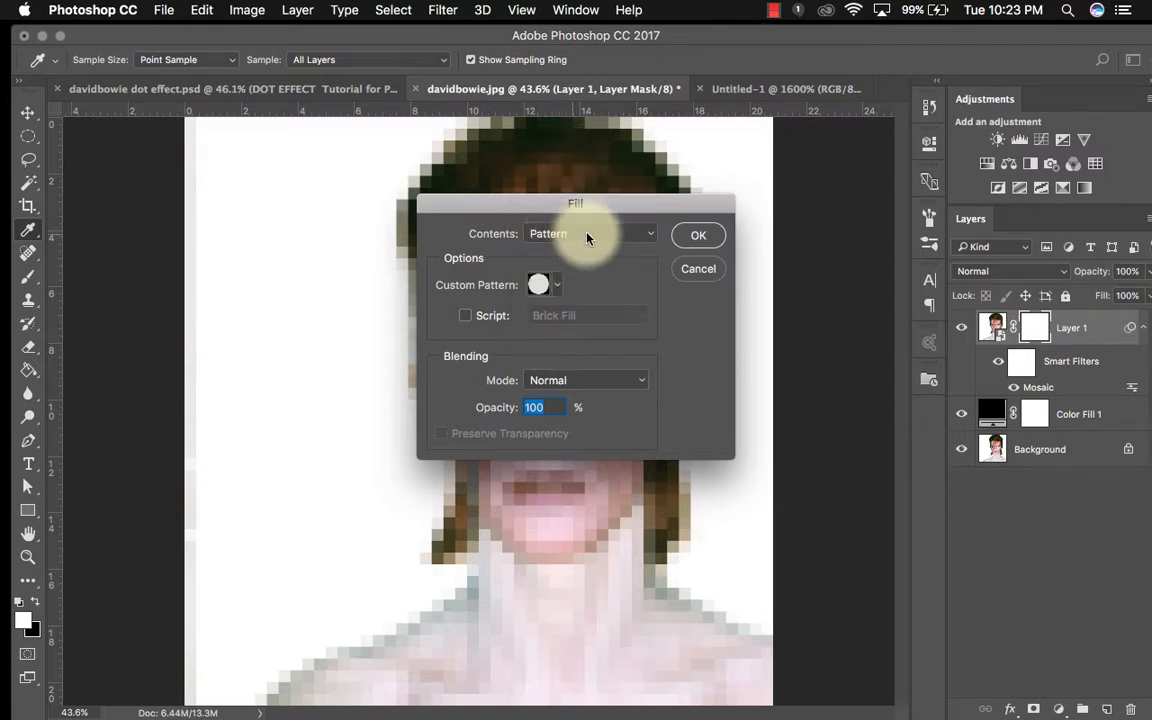
left_click(585, 234)
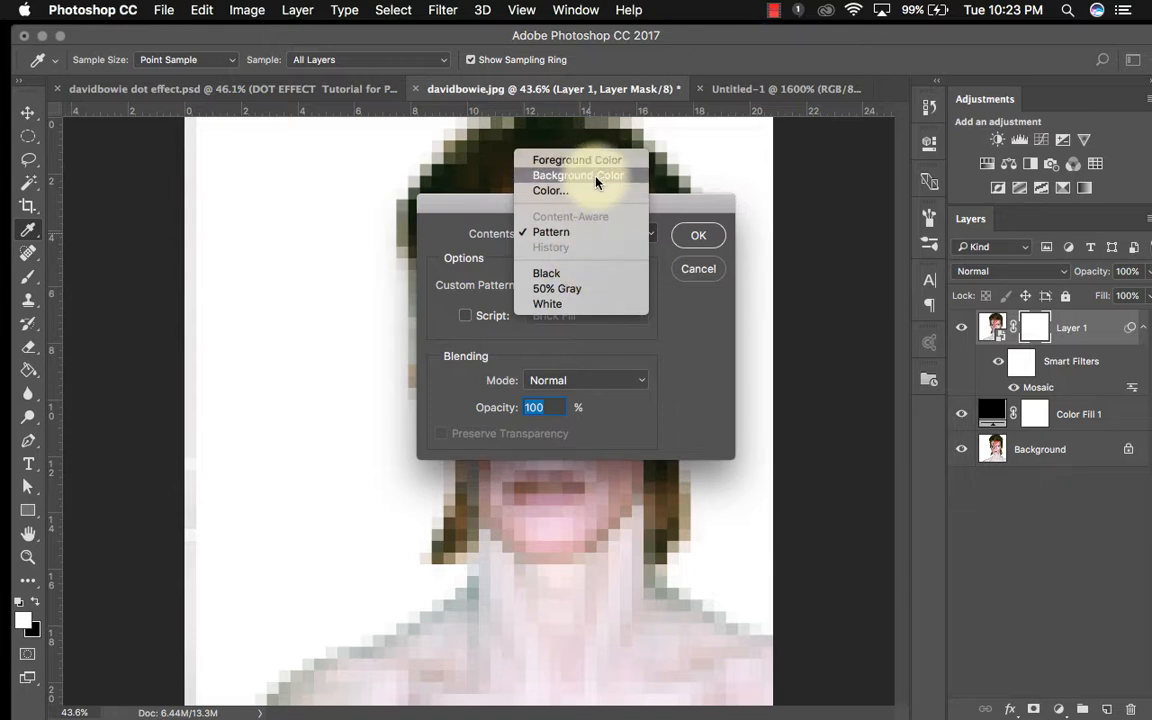
left_click(590, 242)
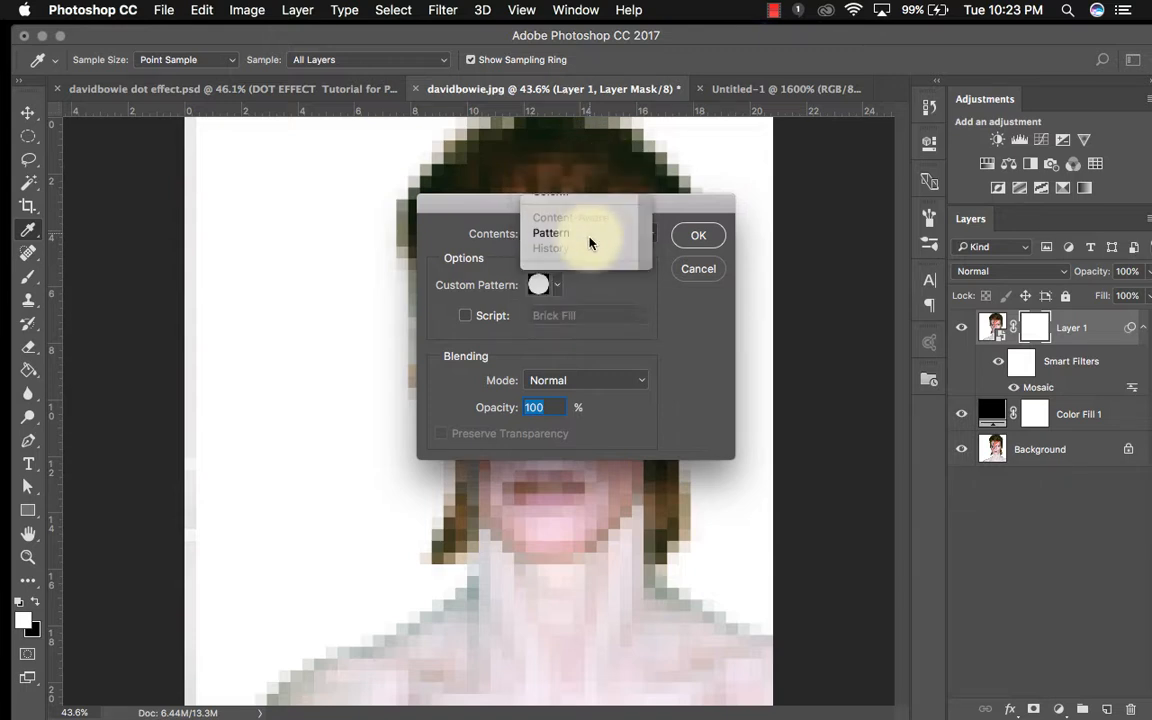
left_click(553, 285)
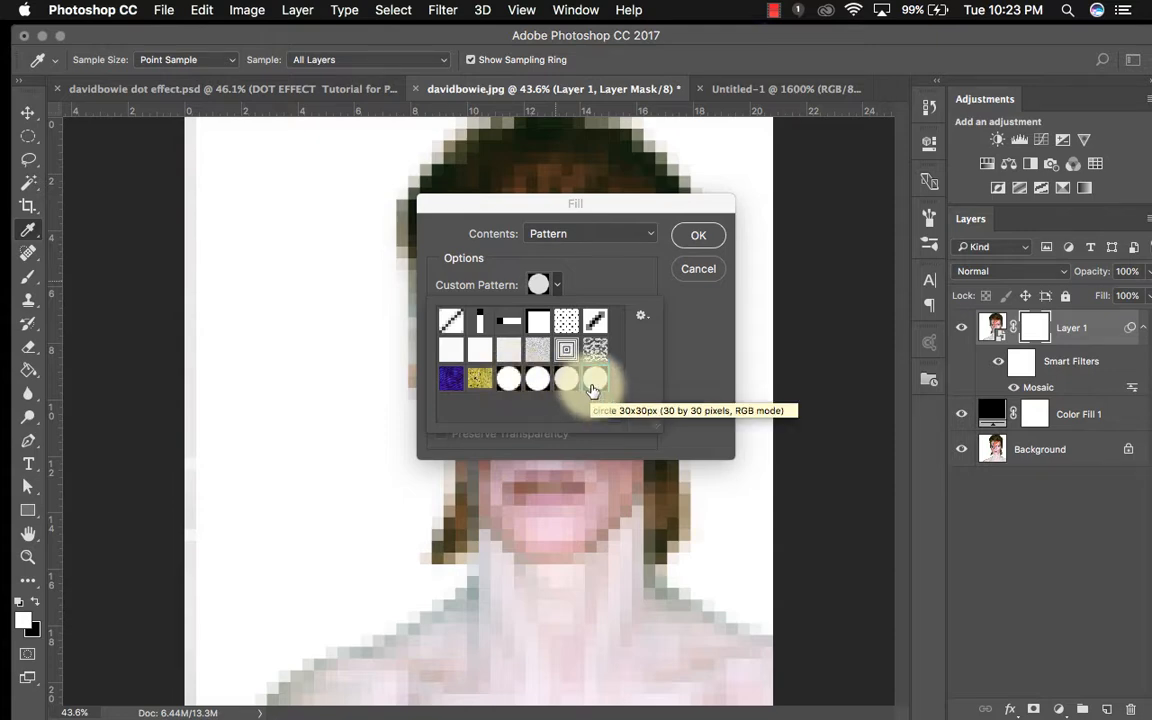
left_click(696, 235)
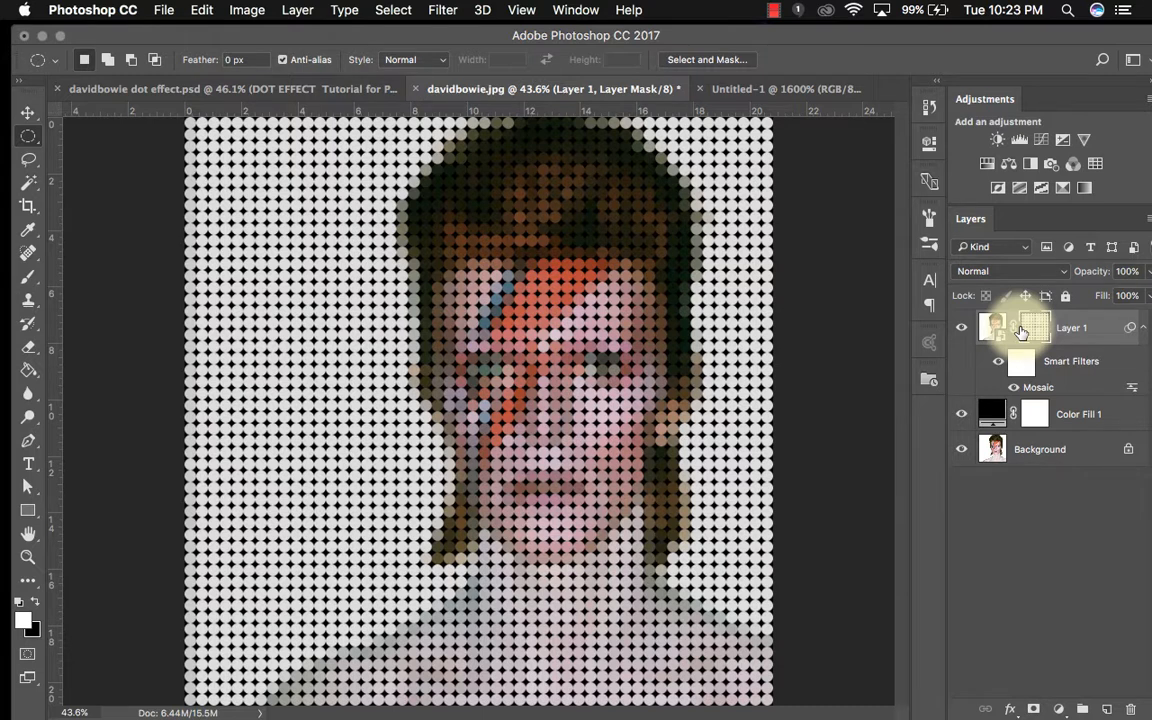
- Examine the dot pattern up close across the portrait and along its outer edge, and return to the full image
key("super+equal")
key("super+equal")
key("super+equal")
key("super+equal")
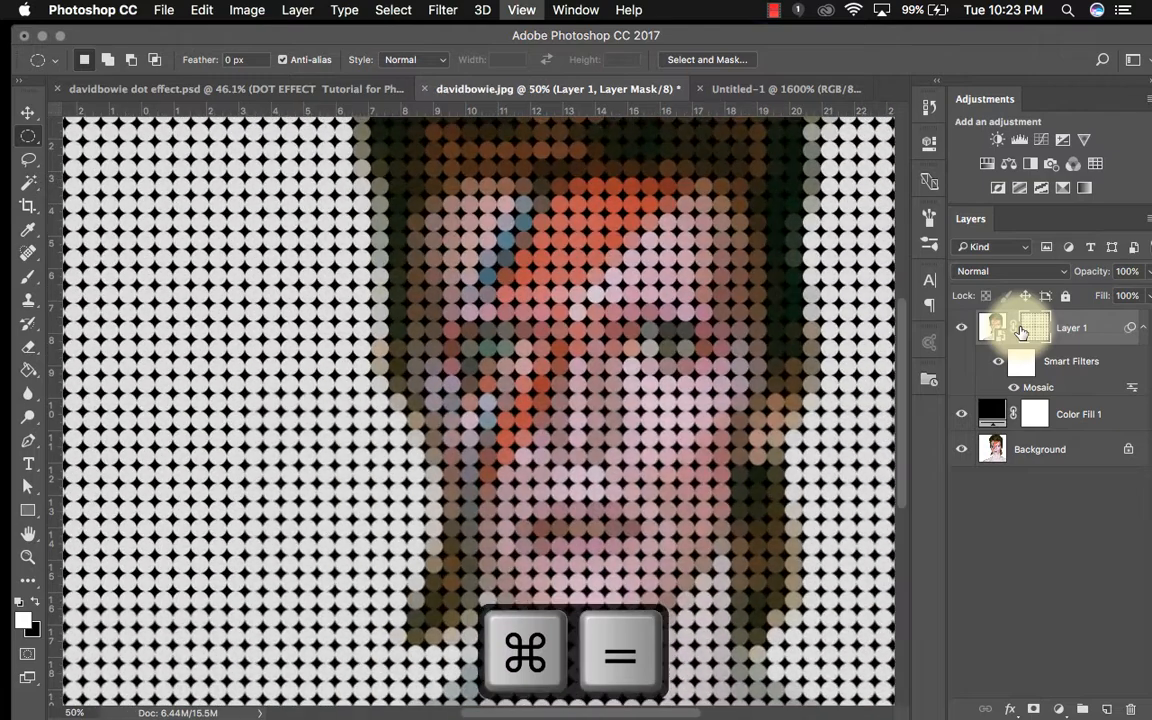
scroll(670, 278, "up", 10)
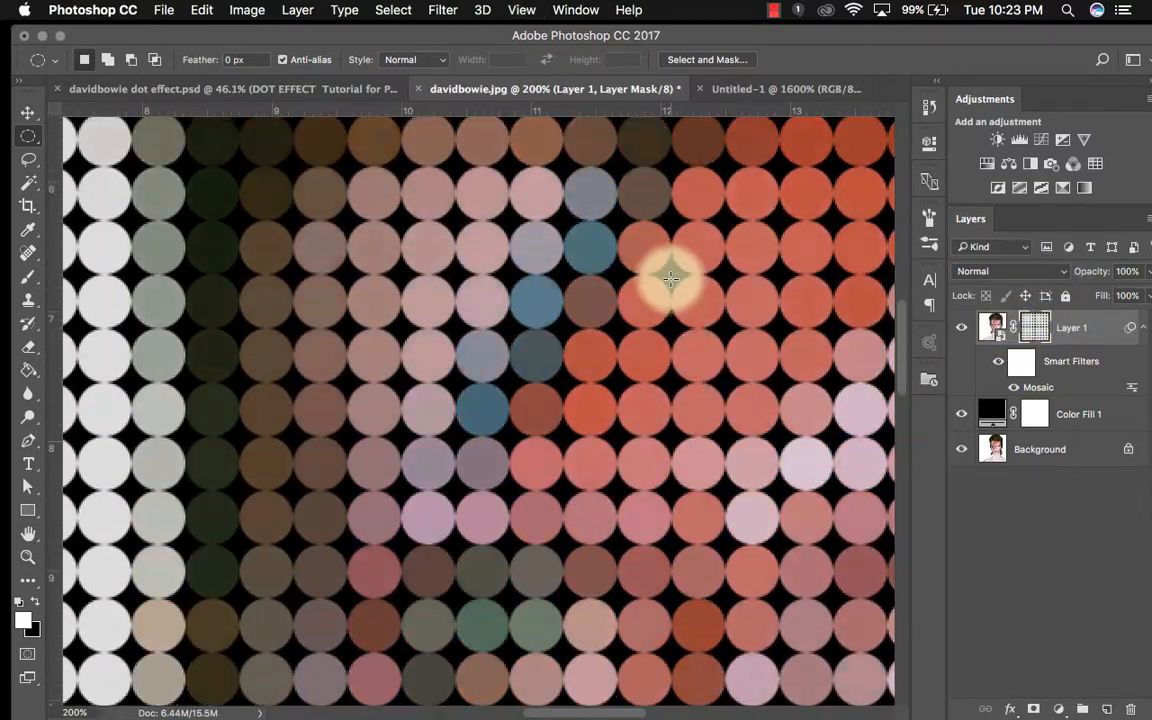
scroll(670, 278, "right", 15)
scroll(670, 278, "up", 8)
scroll(670, 278, "right", 3)
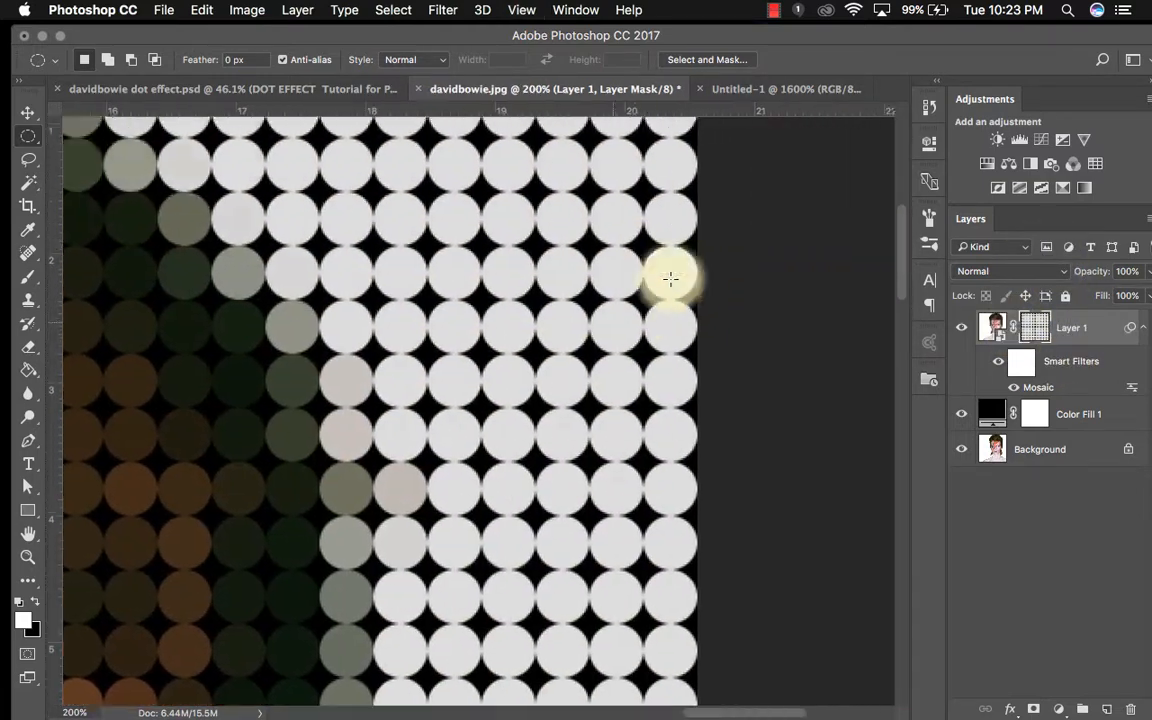
scroll(670, 278, "down", 5)
scroll(670, 278, "left", 20)
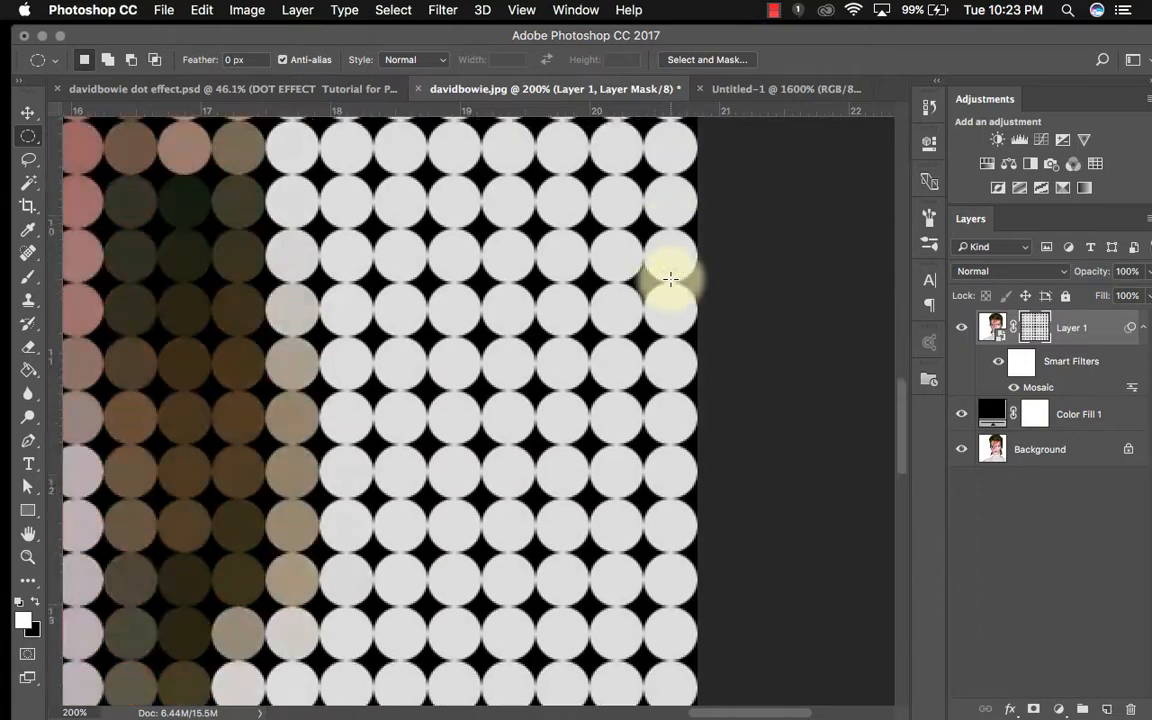
key("super+0")
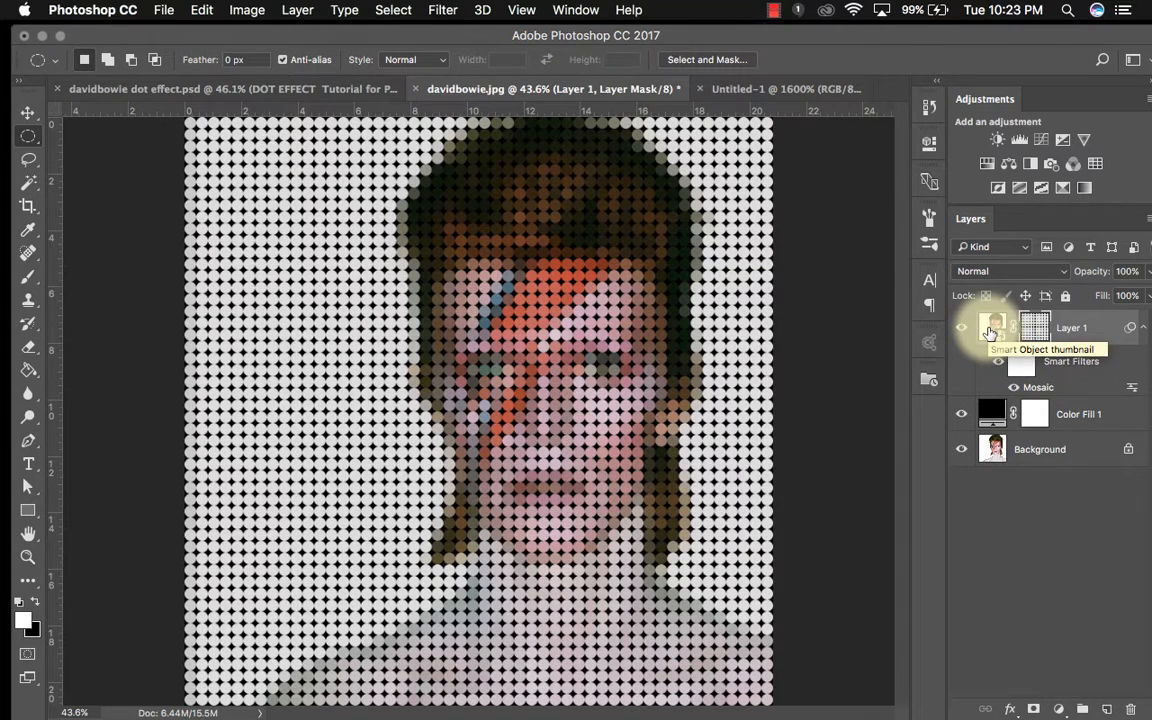
- Add an Inner Bevel with Bevel & Emboss to Layer 1 and set its technique to Chisel Hard
left_click(1011, 710)
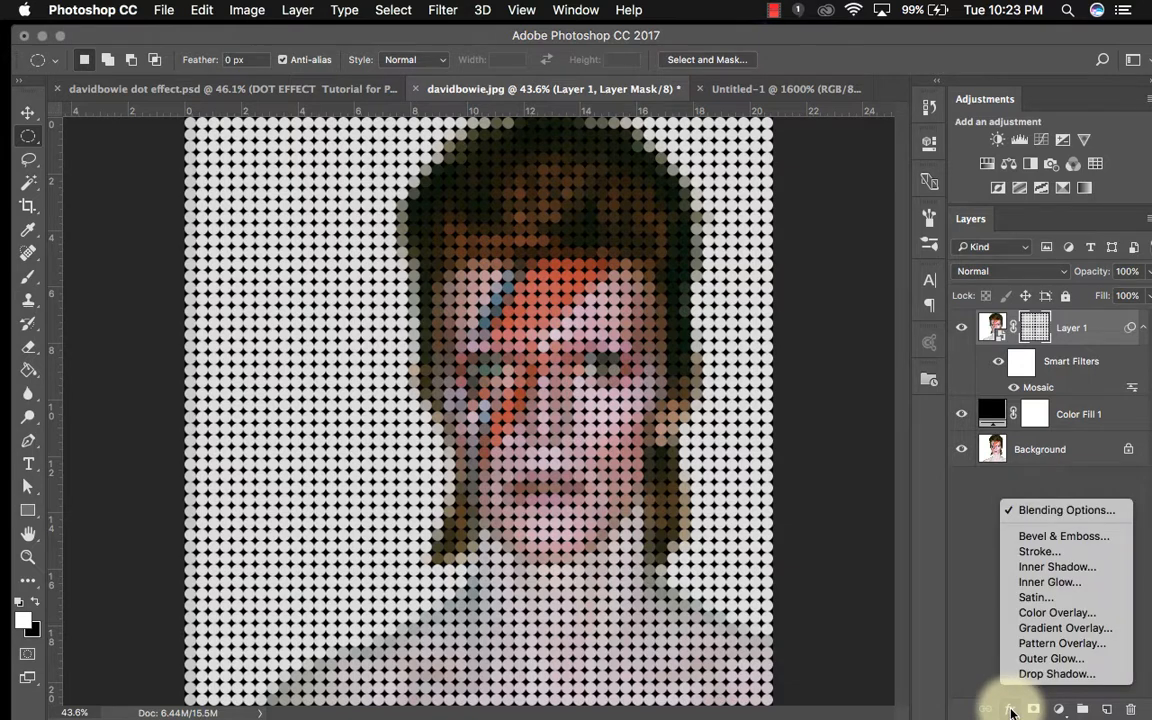
left_click(1030, 538)
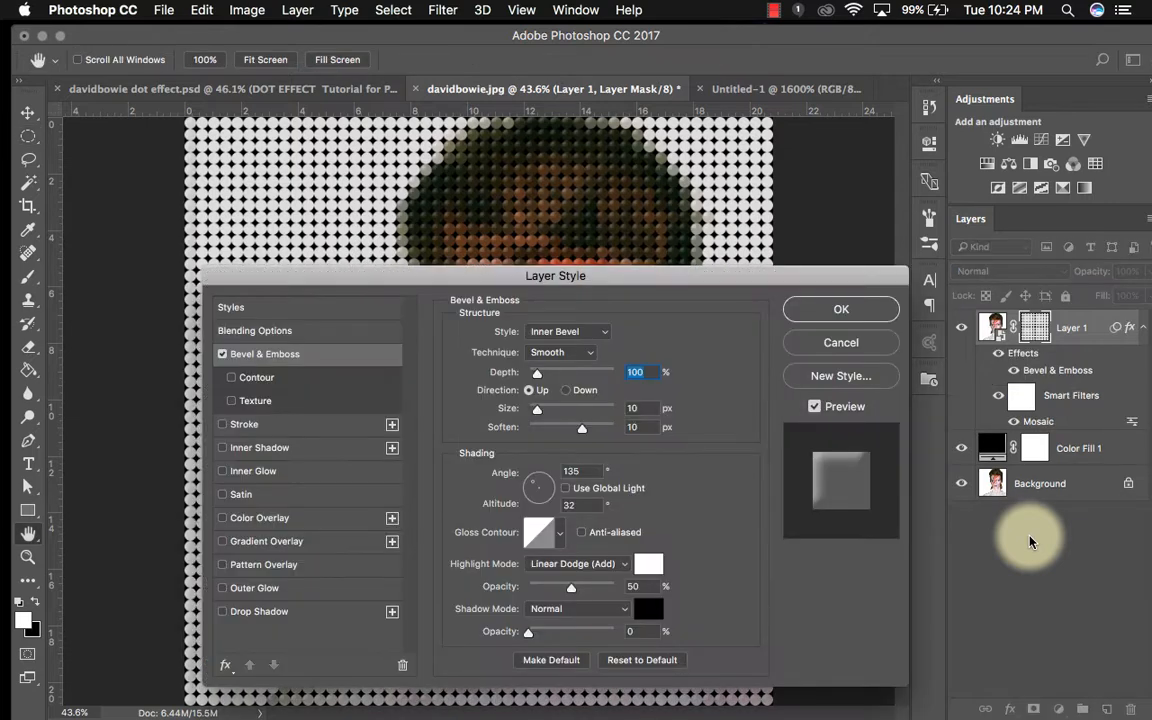
key("super+equal")
key("super+equal")
key("super+equal")
key("super+equal")
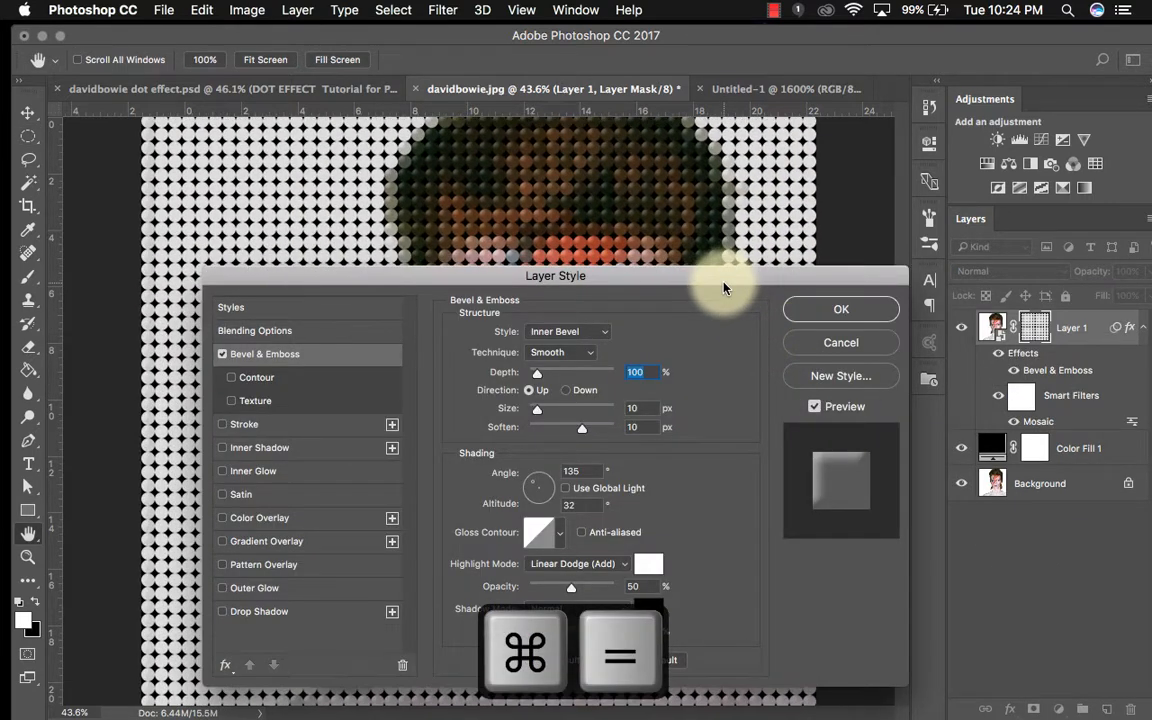
key("super+minus")
key("super+minus")
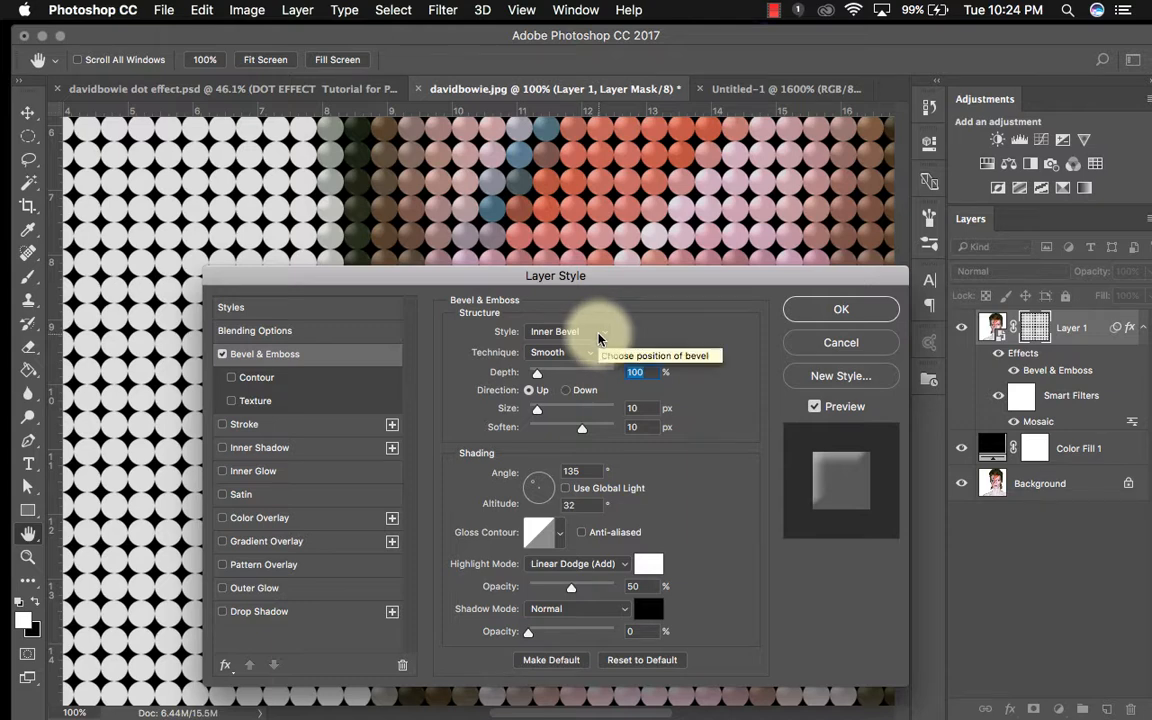
left_click(565, 352)
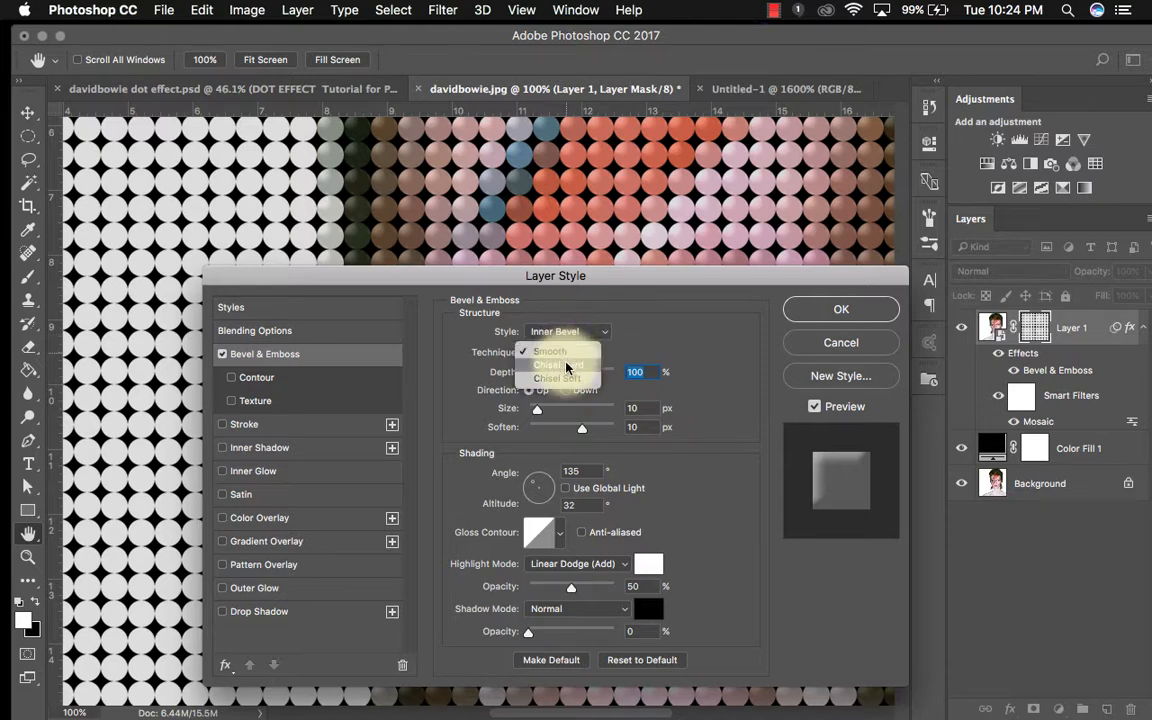
left_click(567, 366)
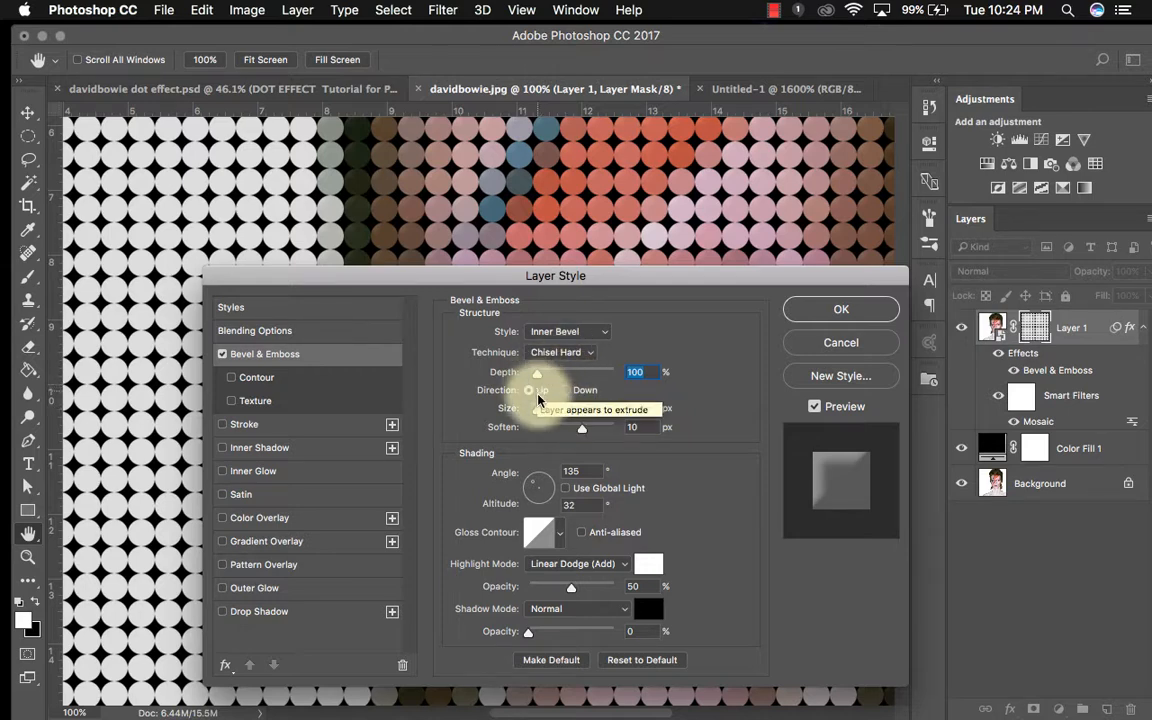
- Set the bevel's size to 7 px and its soften value to 7 px
left_click_drag(648, 406, 600, 413)
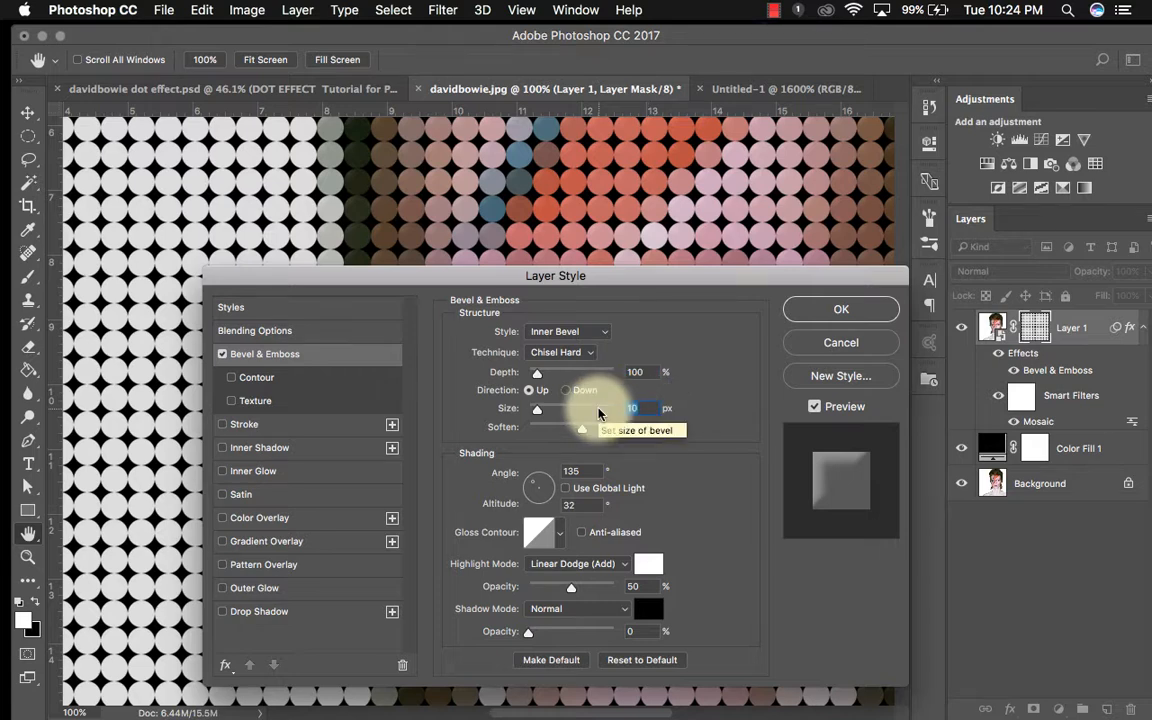
type("7")
key("Tab")
type("7")
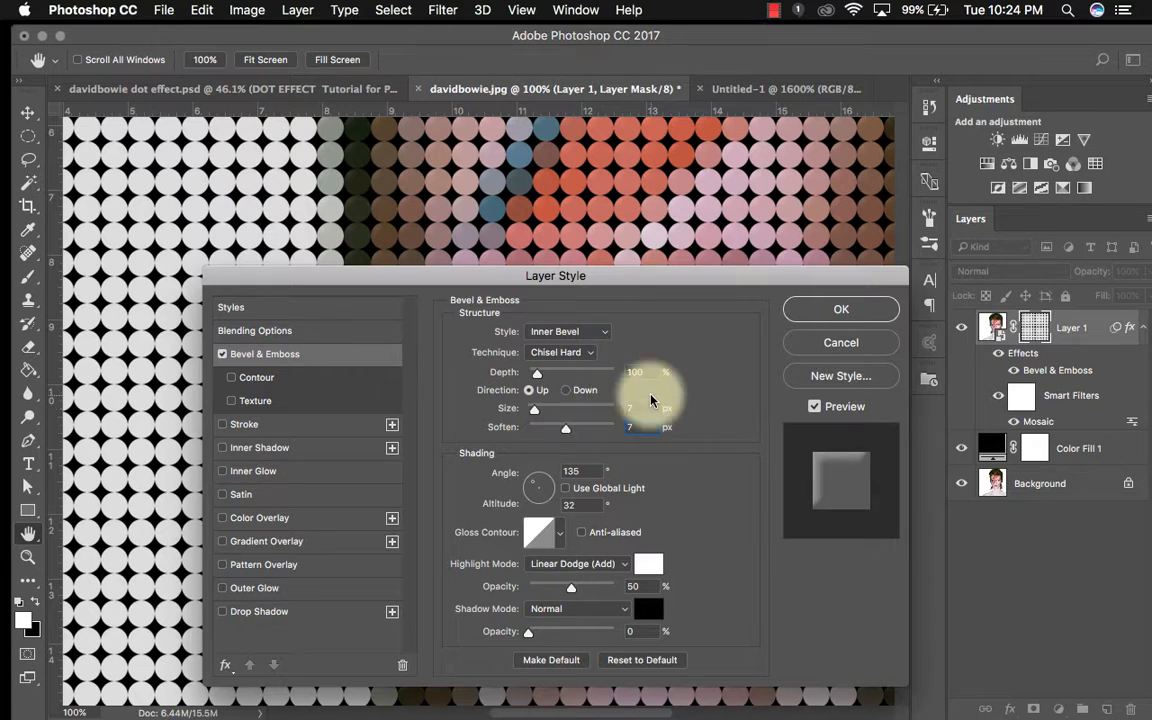
- Set the bevel's highlight mode to Linear Dodge (Add) and leave global light off
left_click_drag(663, 280, 666, 256)
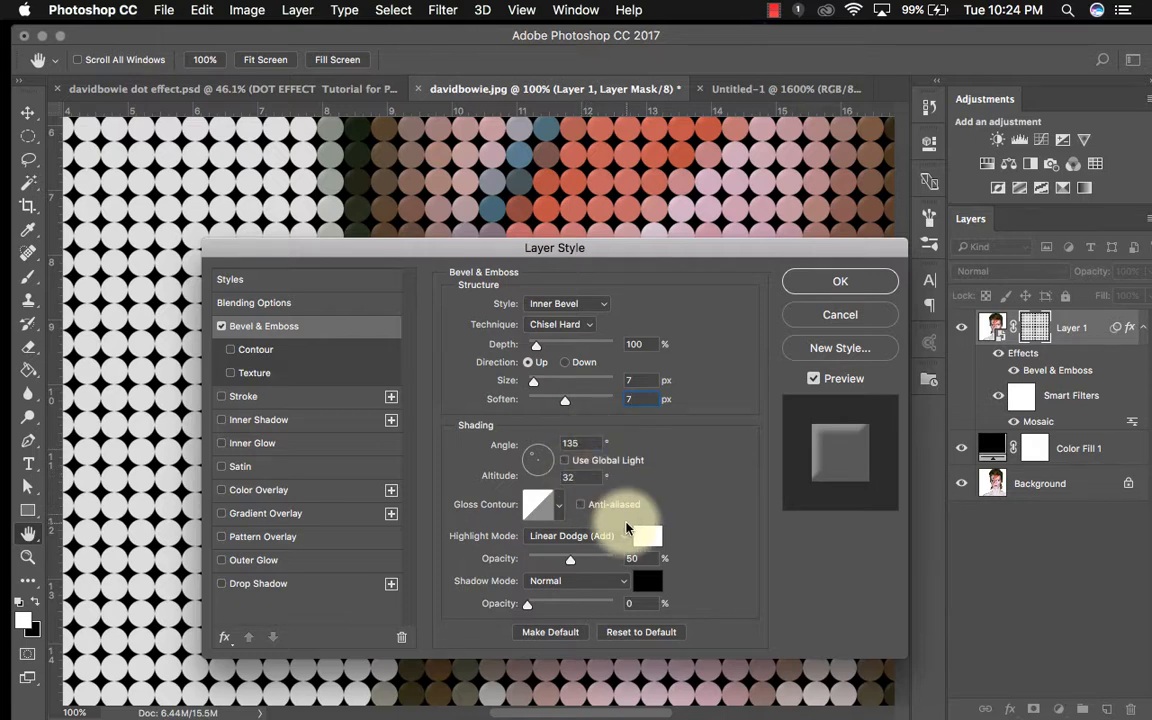
left_click(565, 461)
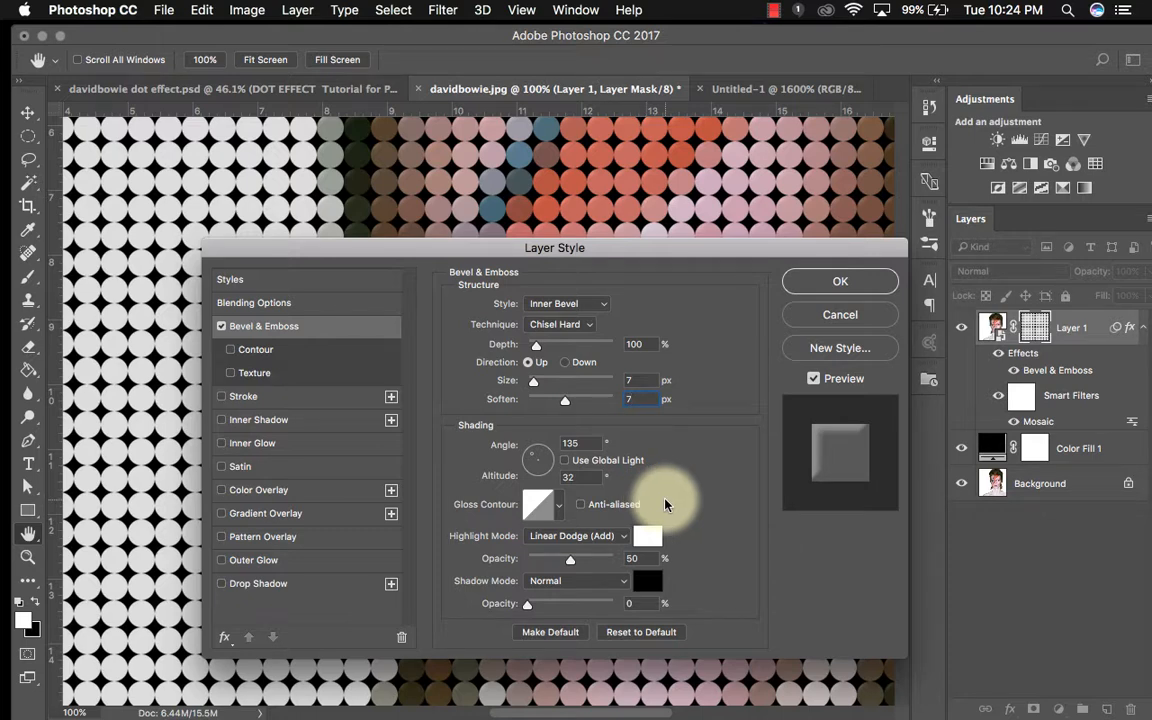
left_click(607, 538)
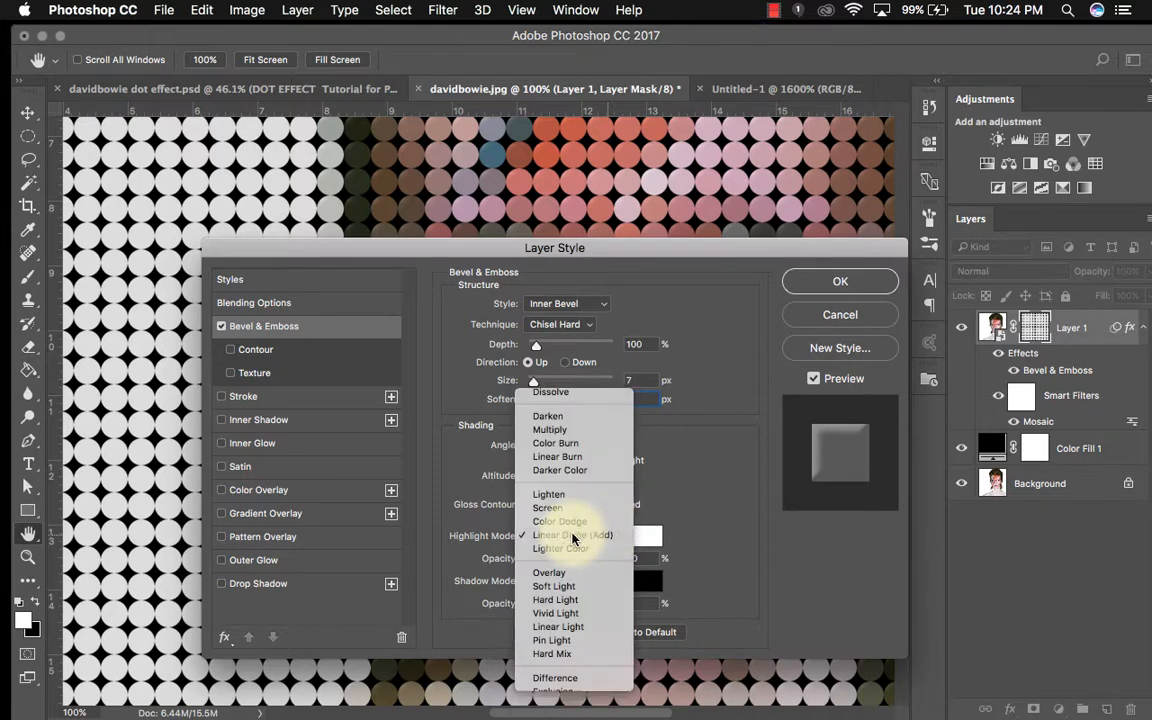
left_click(575, 536)
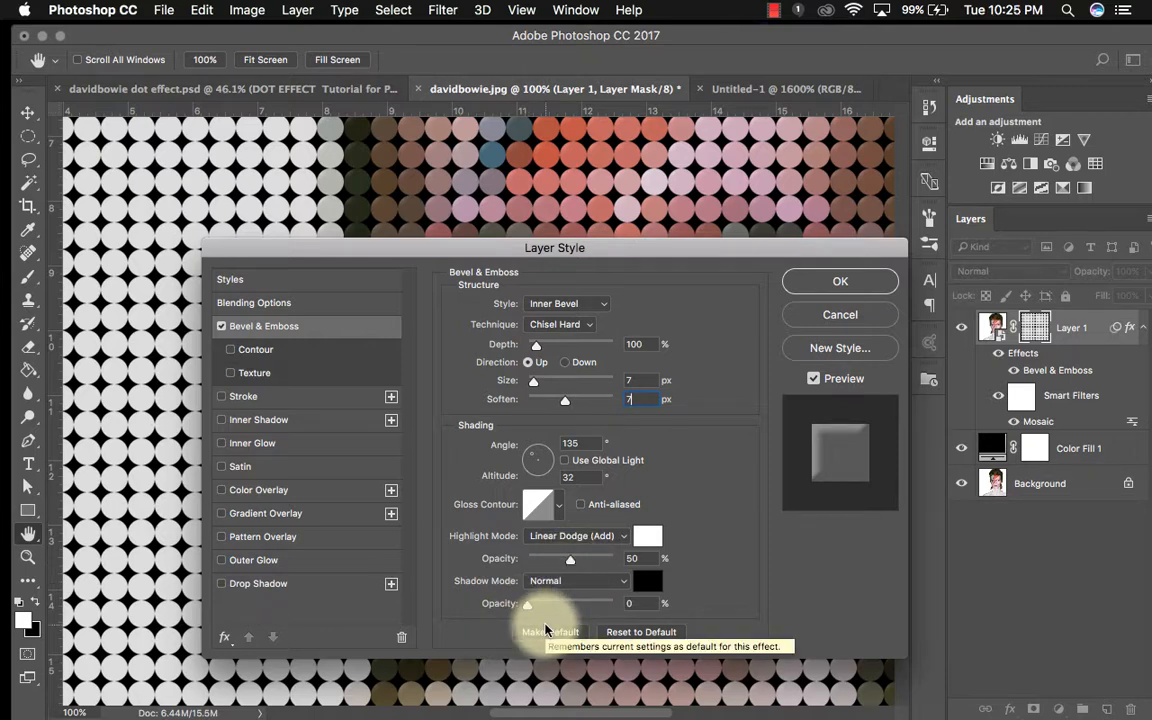
- Add an Inner Glow to Layer 1 with Multiply blending, 20% opacity and the Softer technique, and apply the layer style
left_click(248, 443)
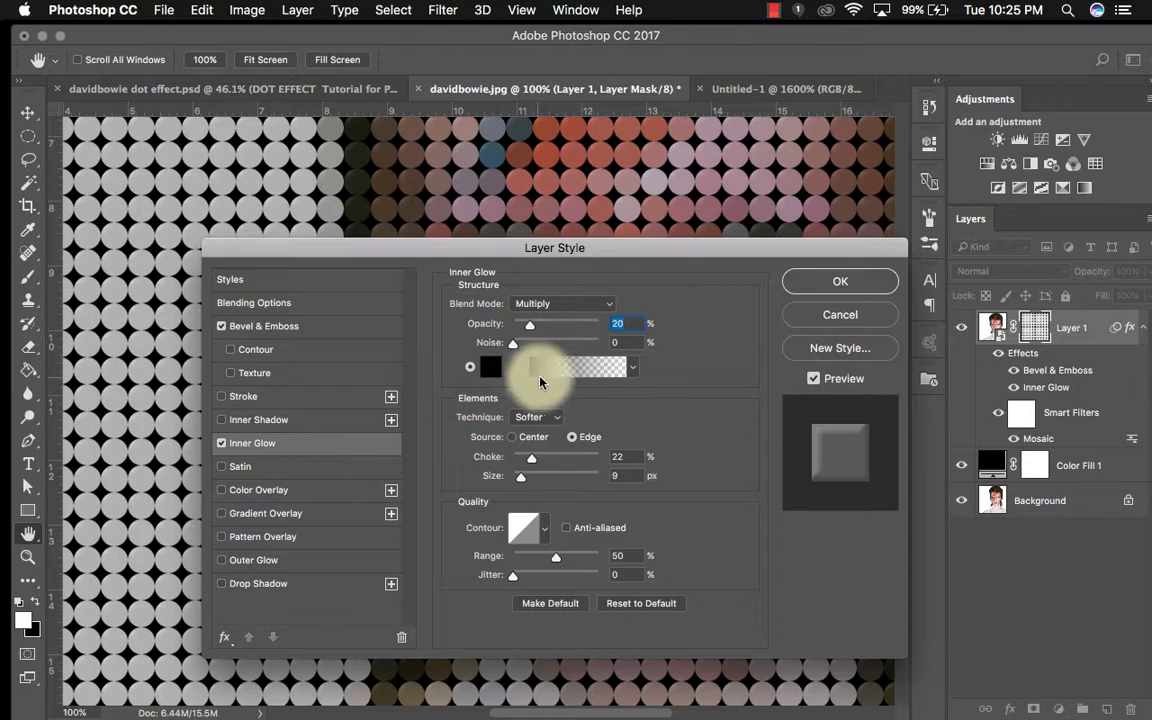
left_click(562, 305)
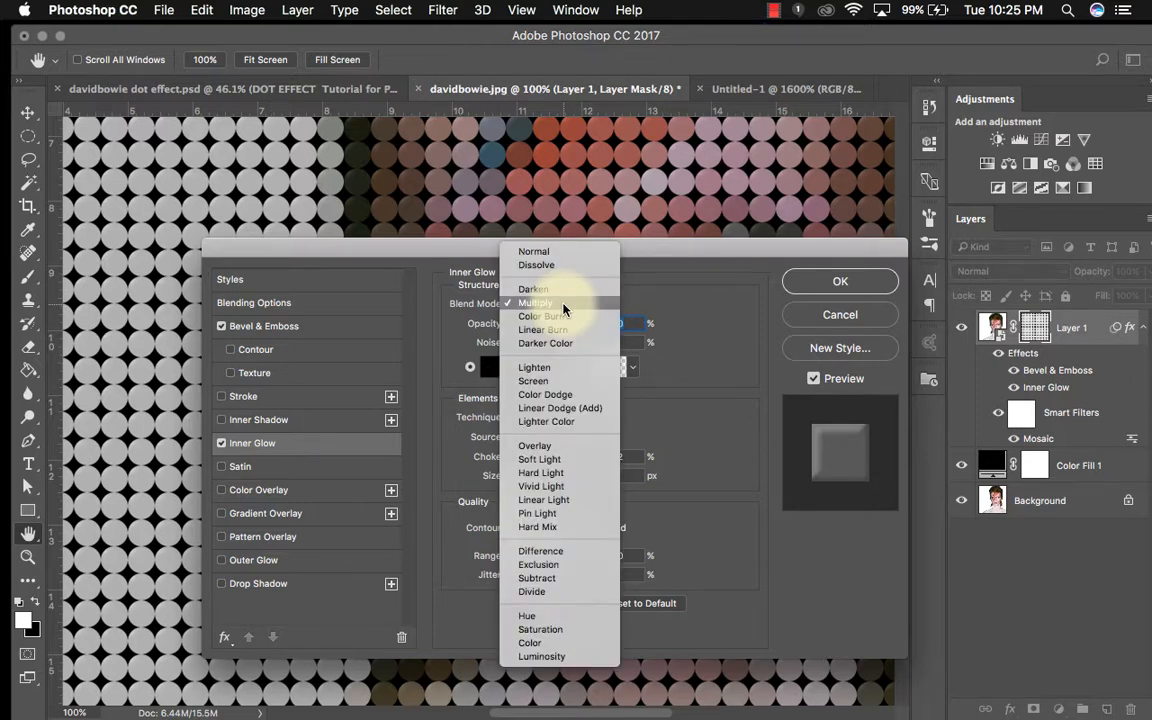
left_click(562, 308)
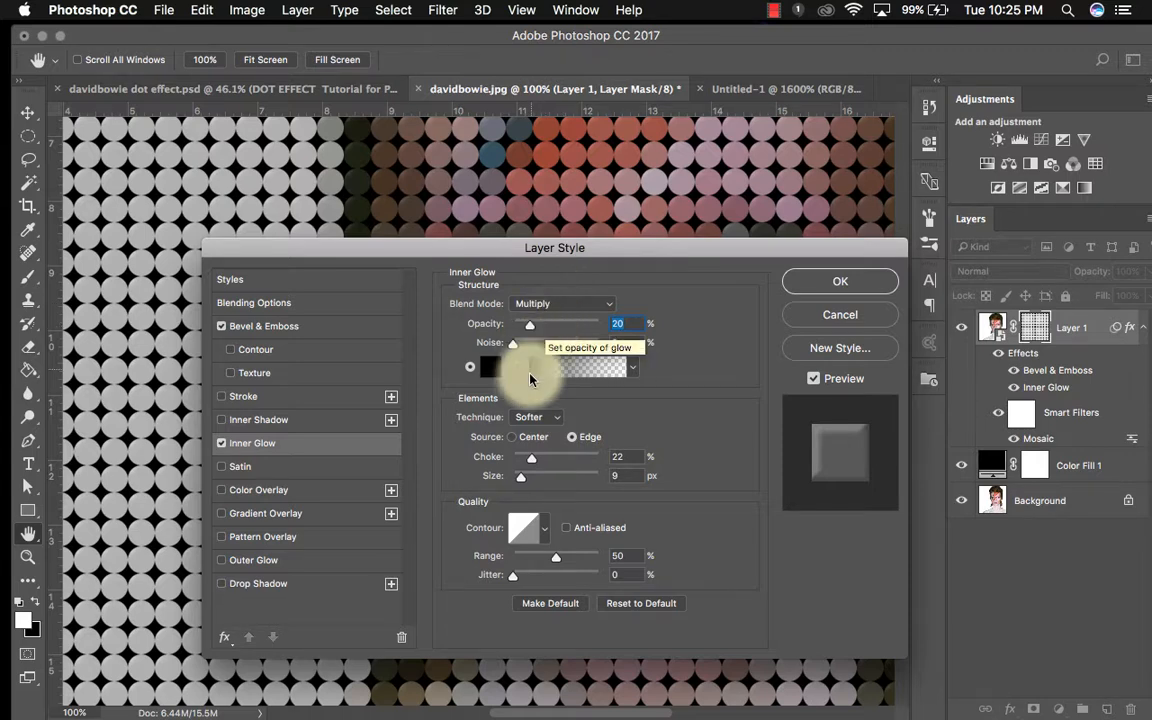
left_click(532, 419)
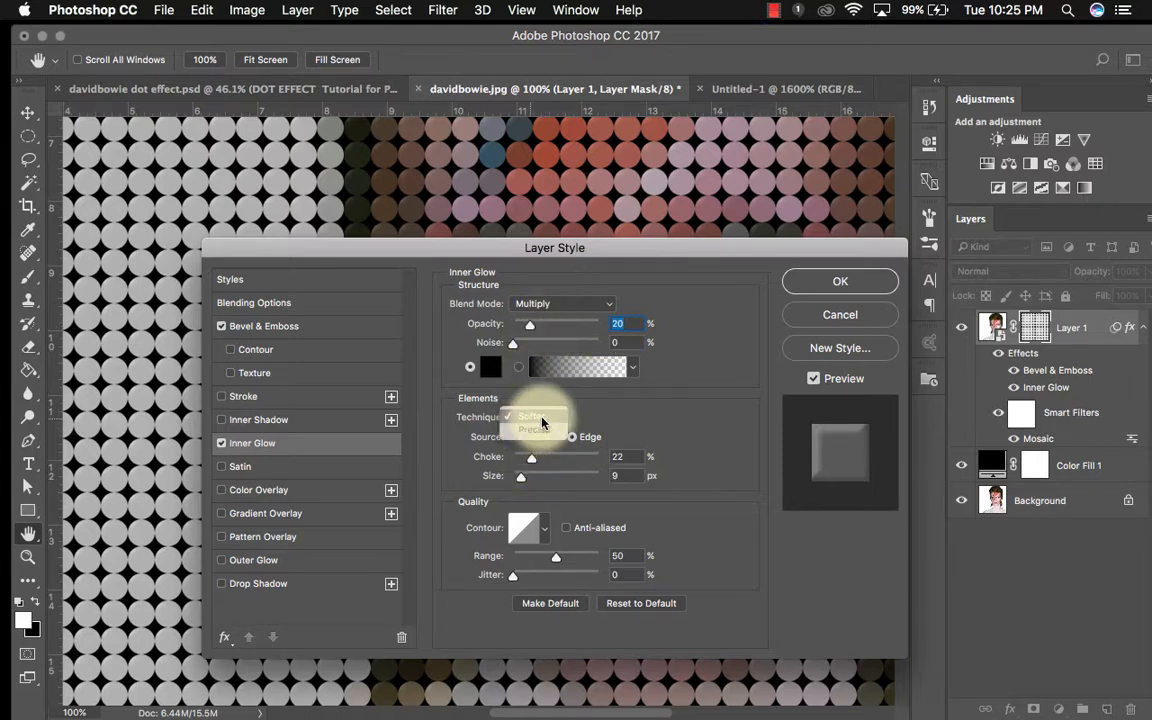
left_click(536, 418)
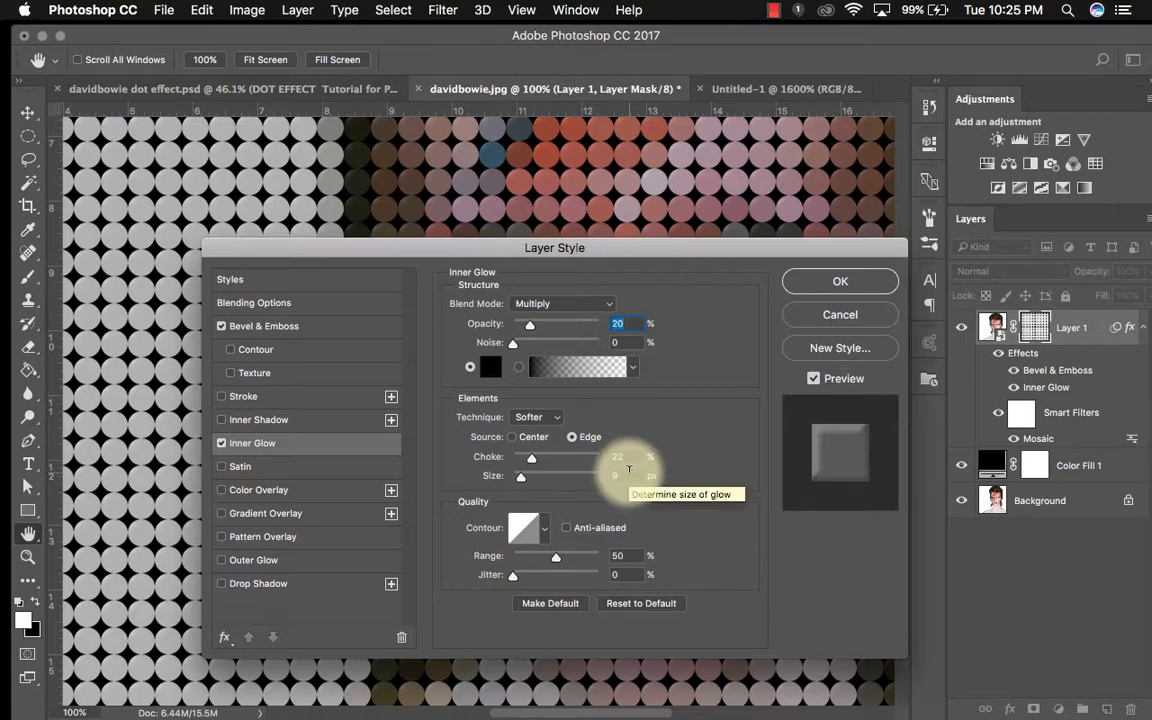
left_click(816, 281)
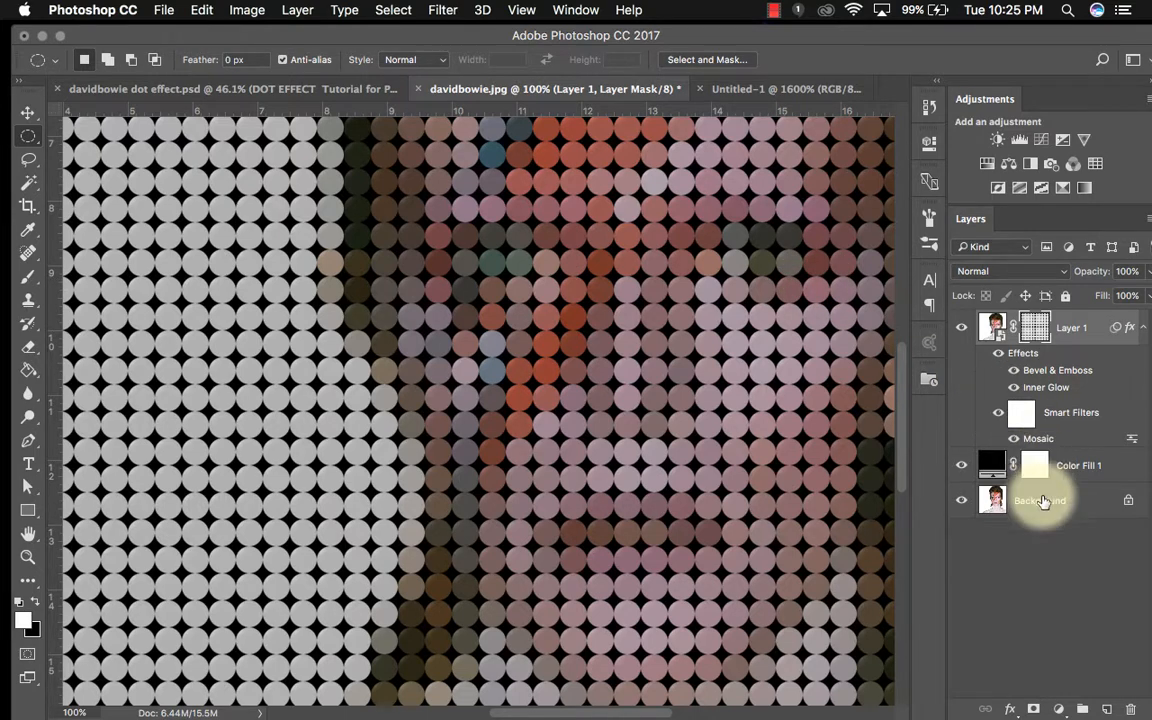
- Change Layer 1's Bevel & Emboss to a size of 9 px and a soften value of 9 px
key("super+minus")
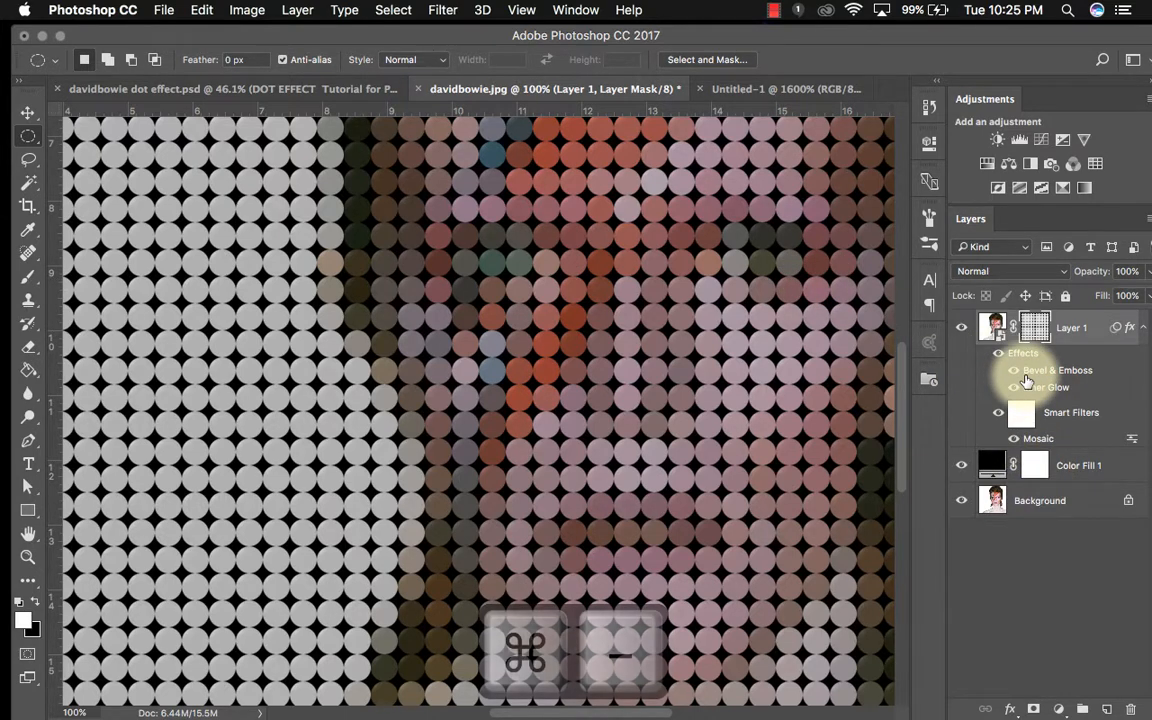
key("super+minus")
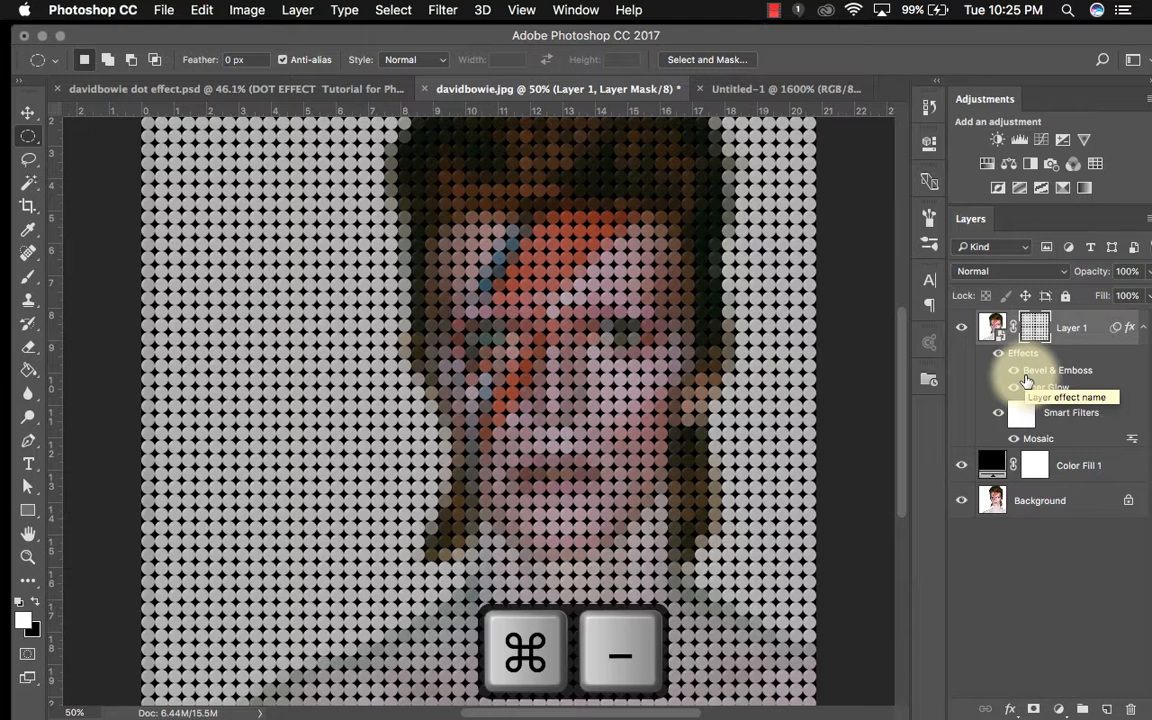
key("super+minus")
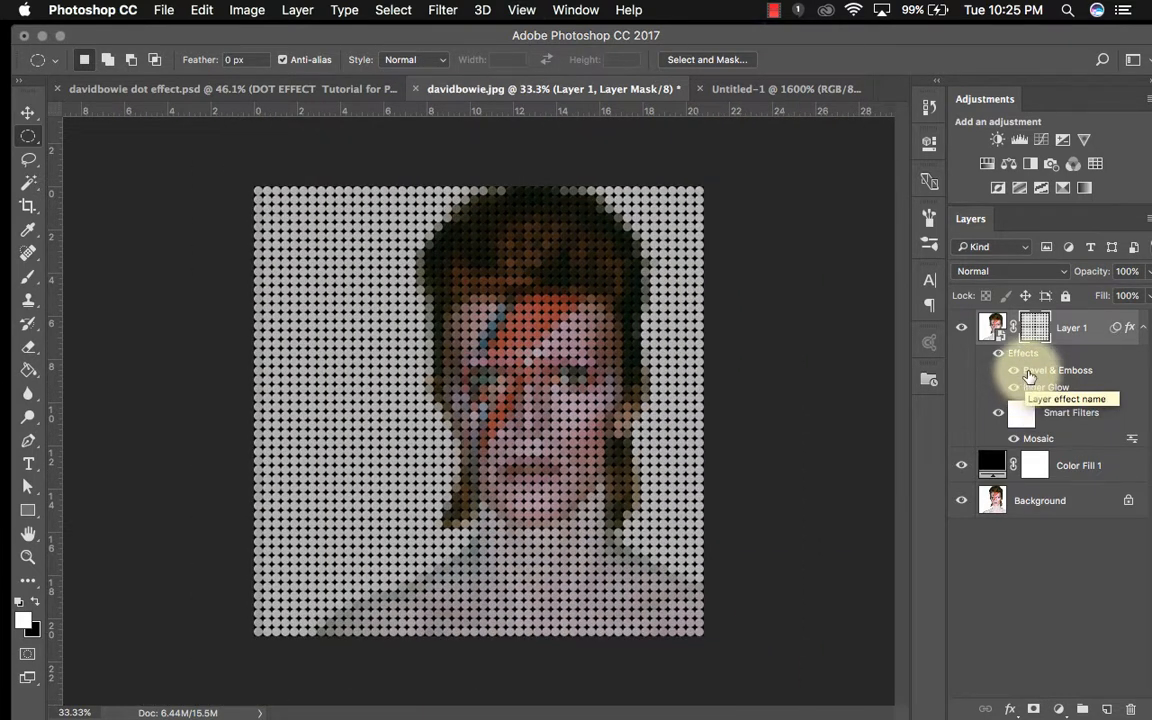
left_click(1036, 376)
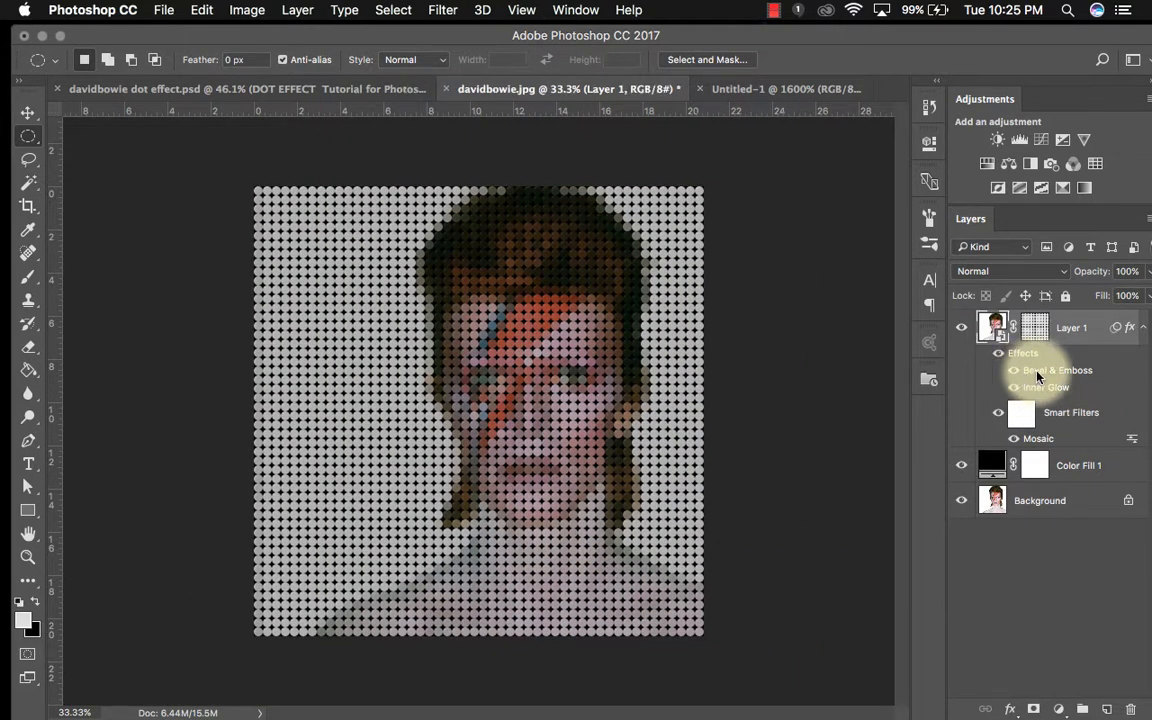
double_click(1038, 376)
key("super+equal")
key("super+equal")
key("super+equal")
key("super+equal")
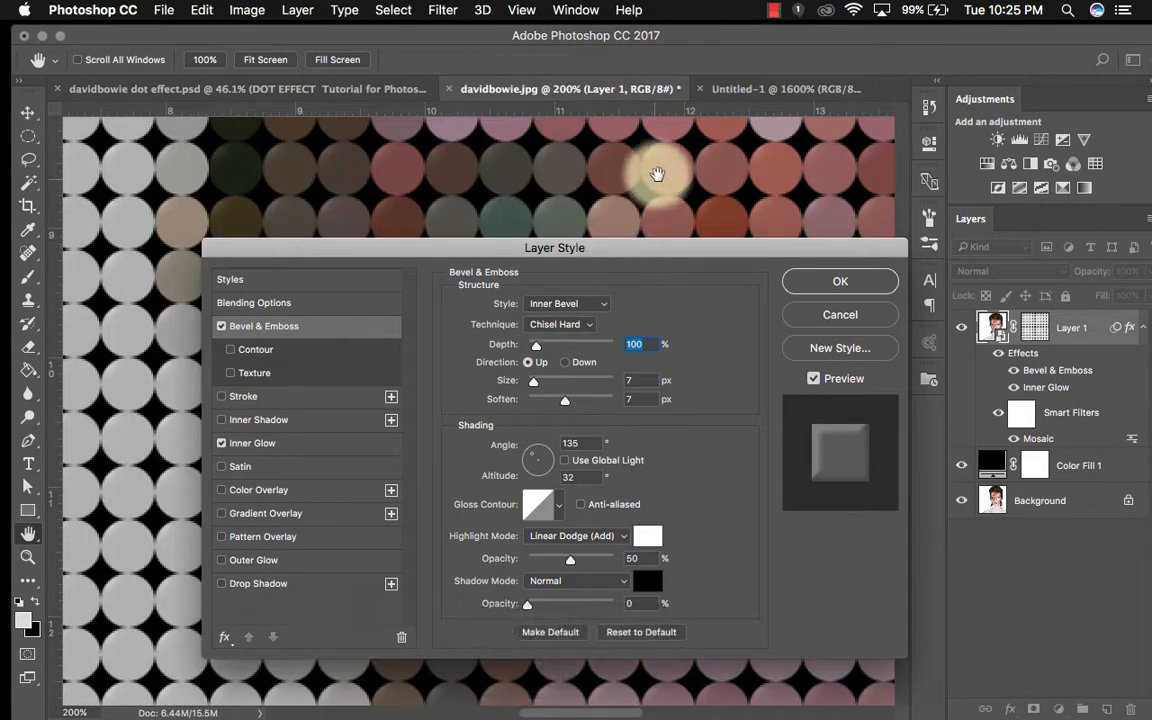
left_click(627, 378)
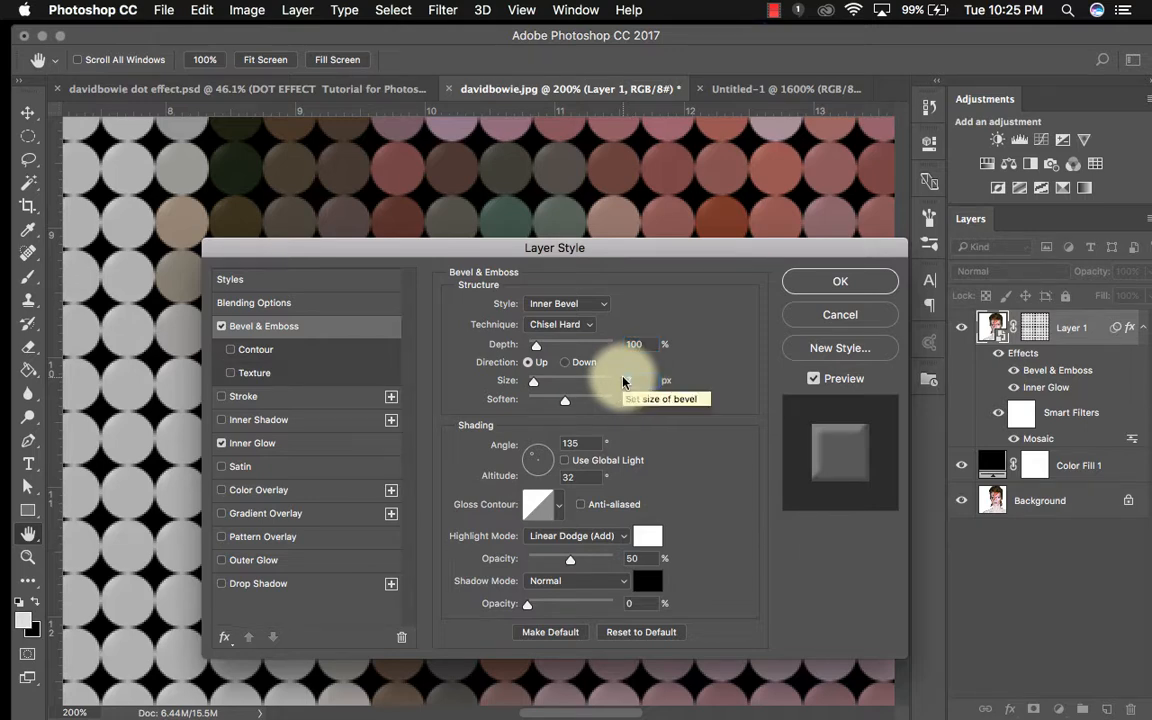
type("9")
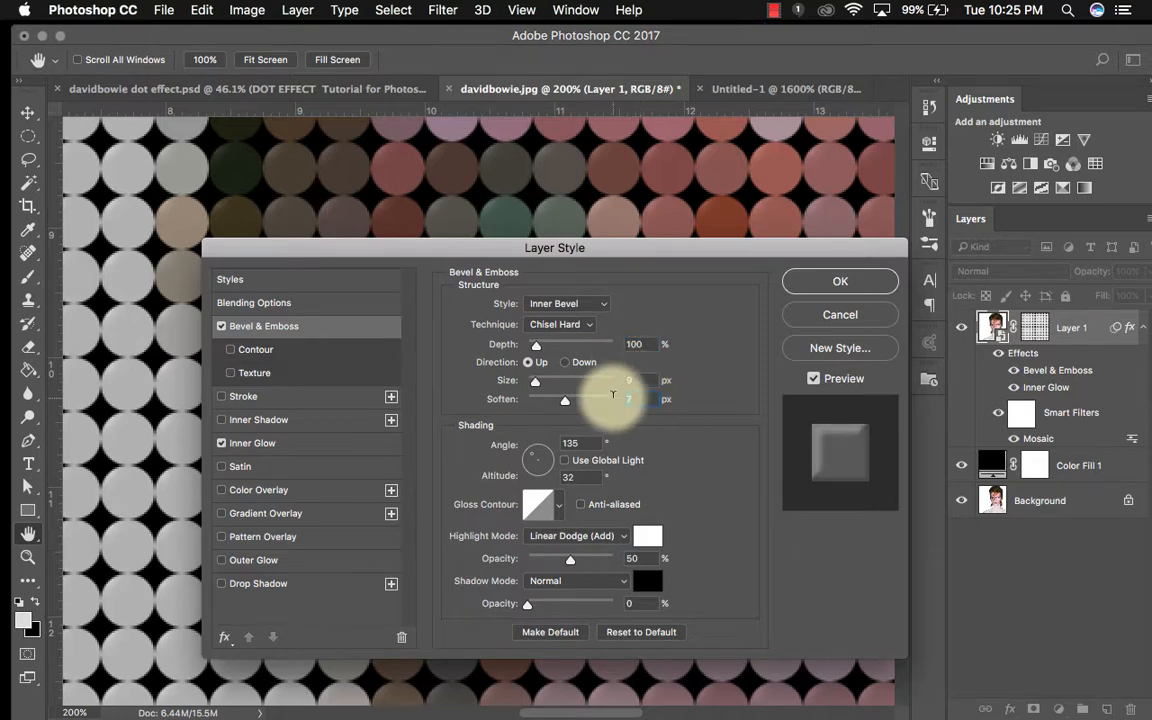
key("Tab")
type("9")
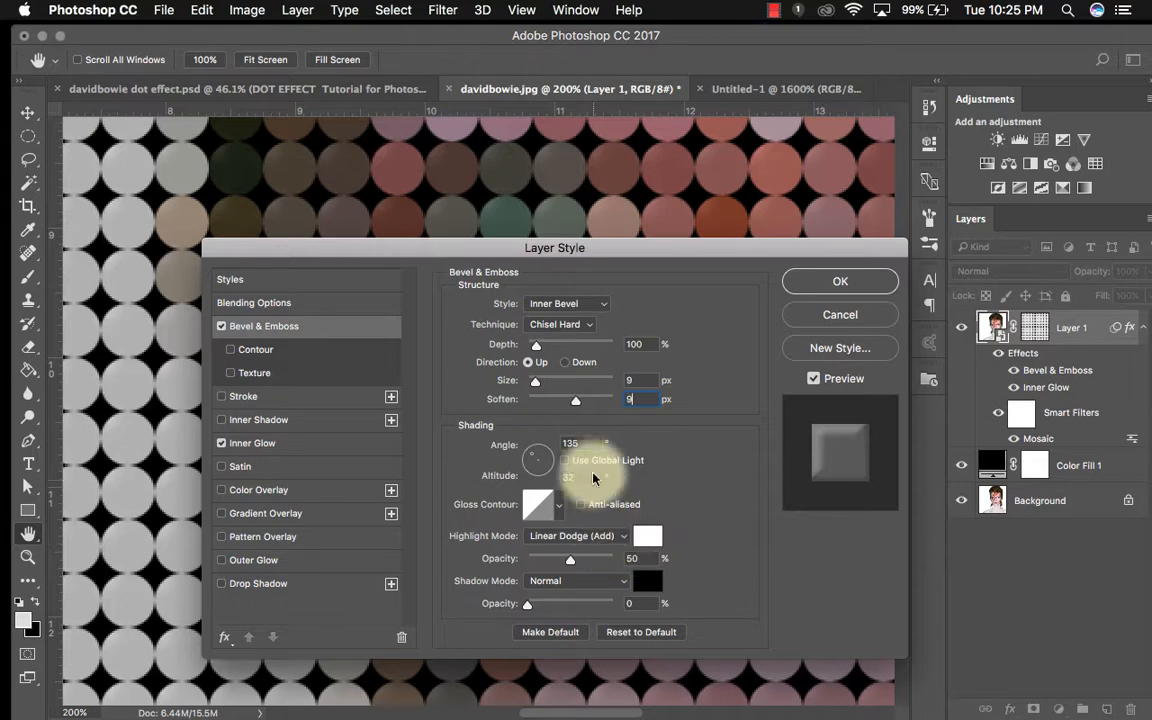
left_click(869, 285)
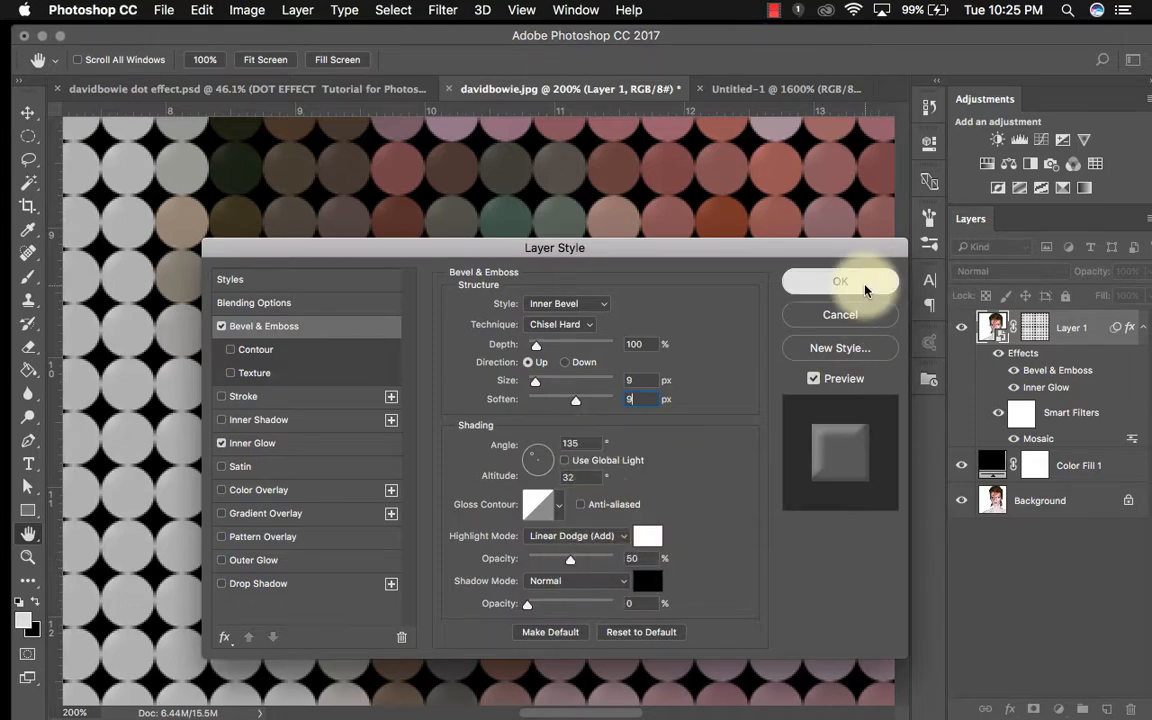
- Add a Vibrance adjustment layer above Layer 1 and raise its vibrance strongly
key("super+minus")
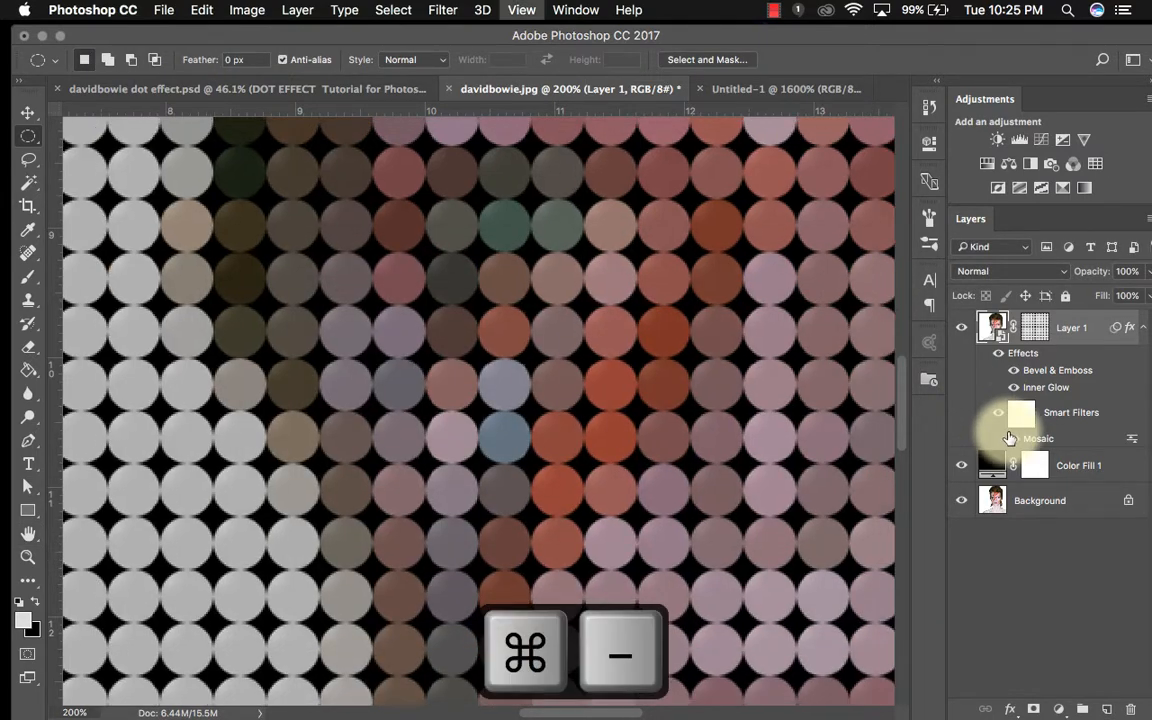
key("super+minus")
key("super+minus")
key("super+minus")
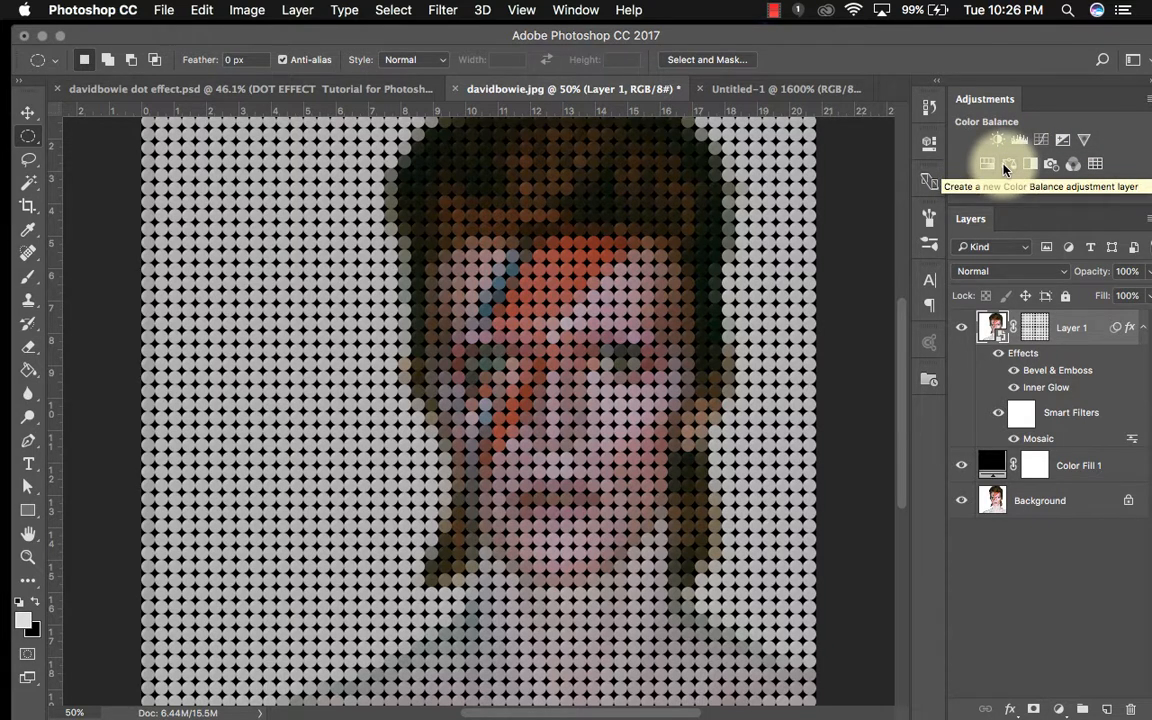
left_click(1084, 139)
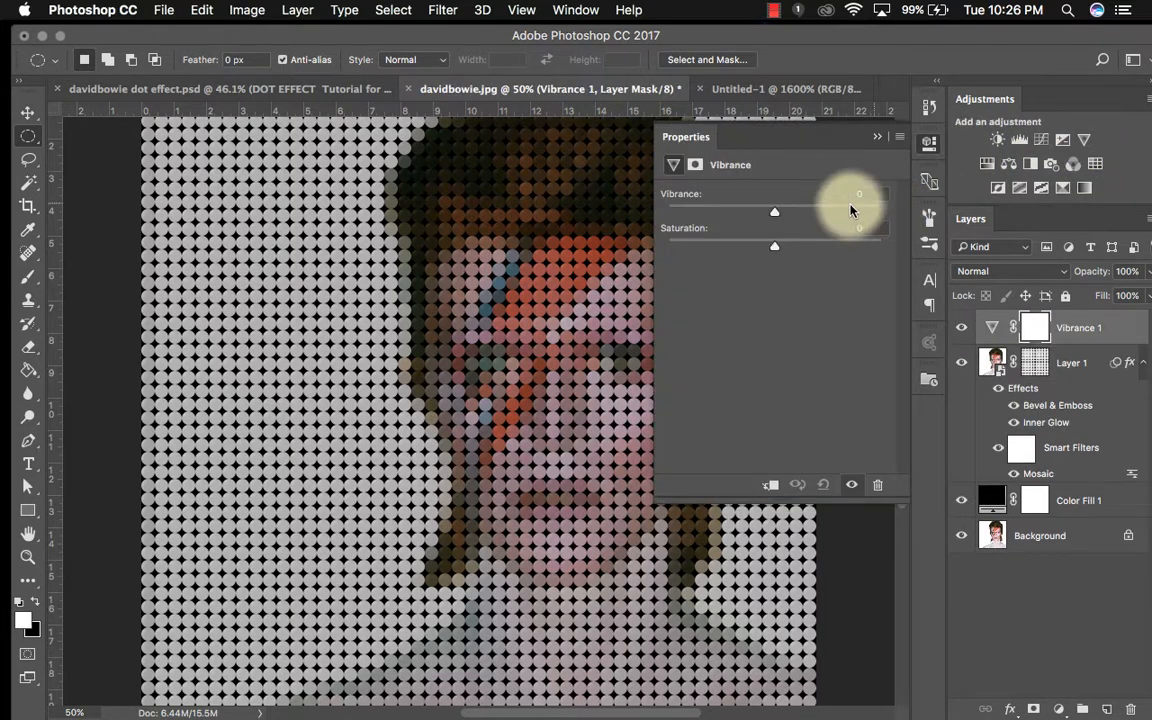
left_click_drag(776, 211, 869, 211)
left_click(880, 141)
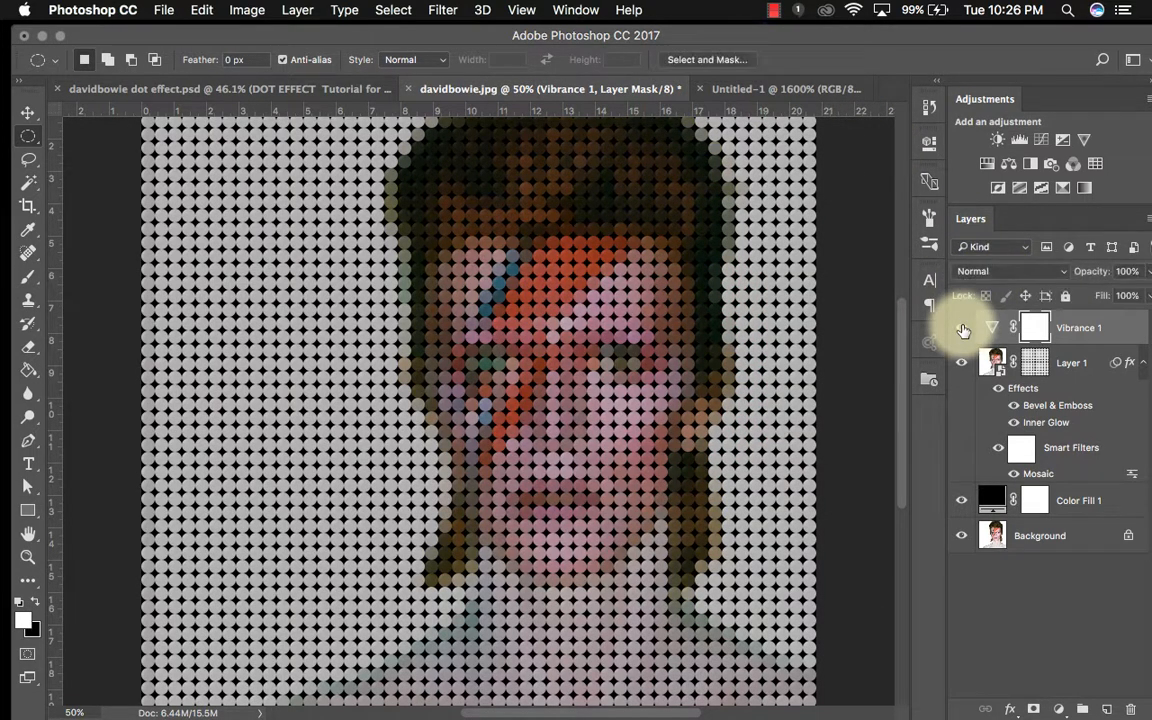
- Compare the portrait with and without Layer 1's effects and leave the effects hidden
left_click(999, 392)
left_click(999, 392)
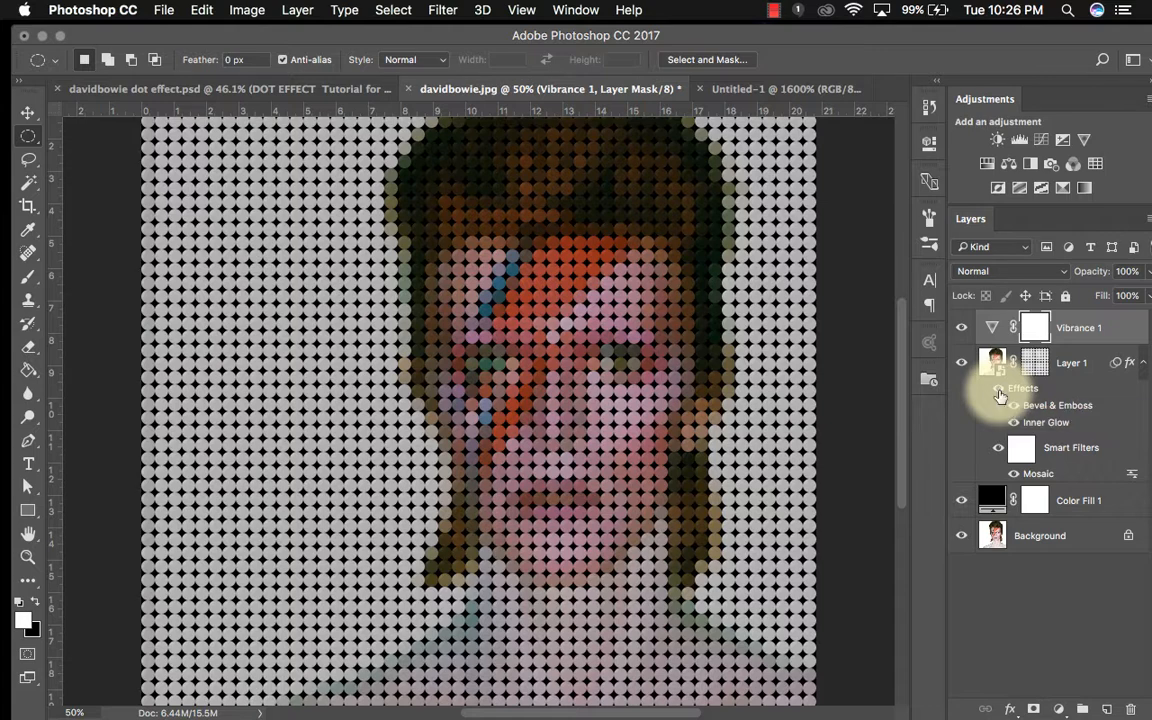
left_click(999, 393)
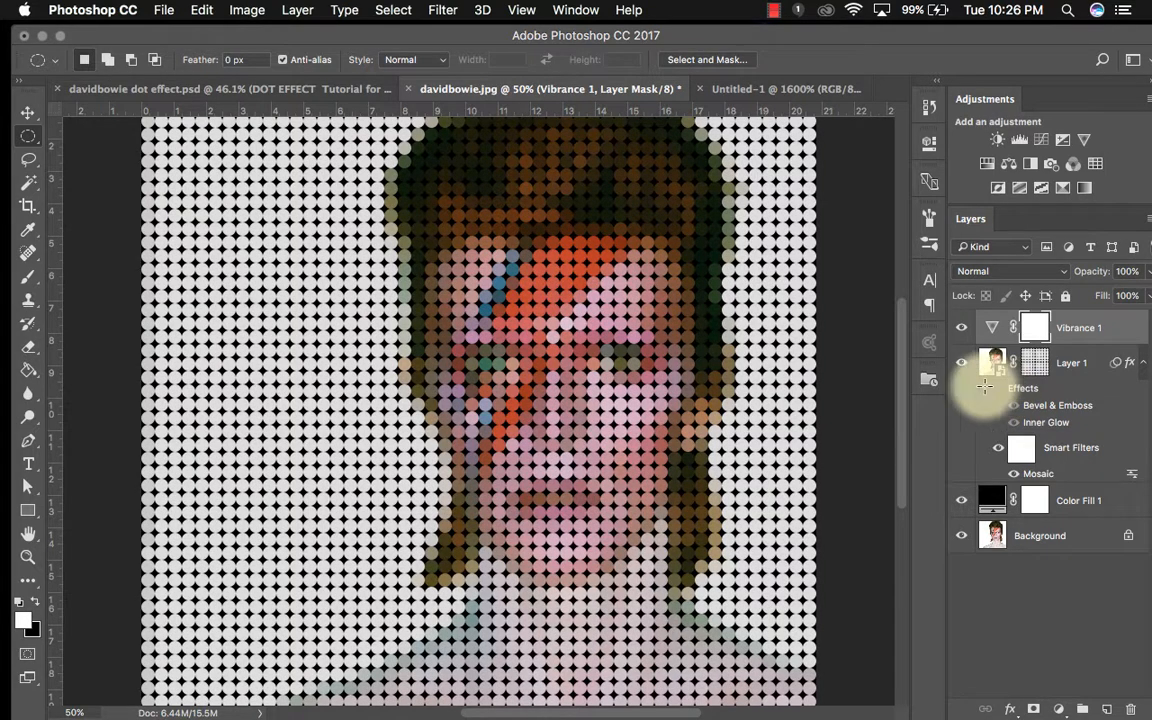
- Hide the title text in davidbowie dot effect.psd and compare its portrait with and without Layer 1's effects
left_click(313, 92)
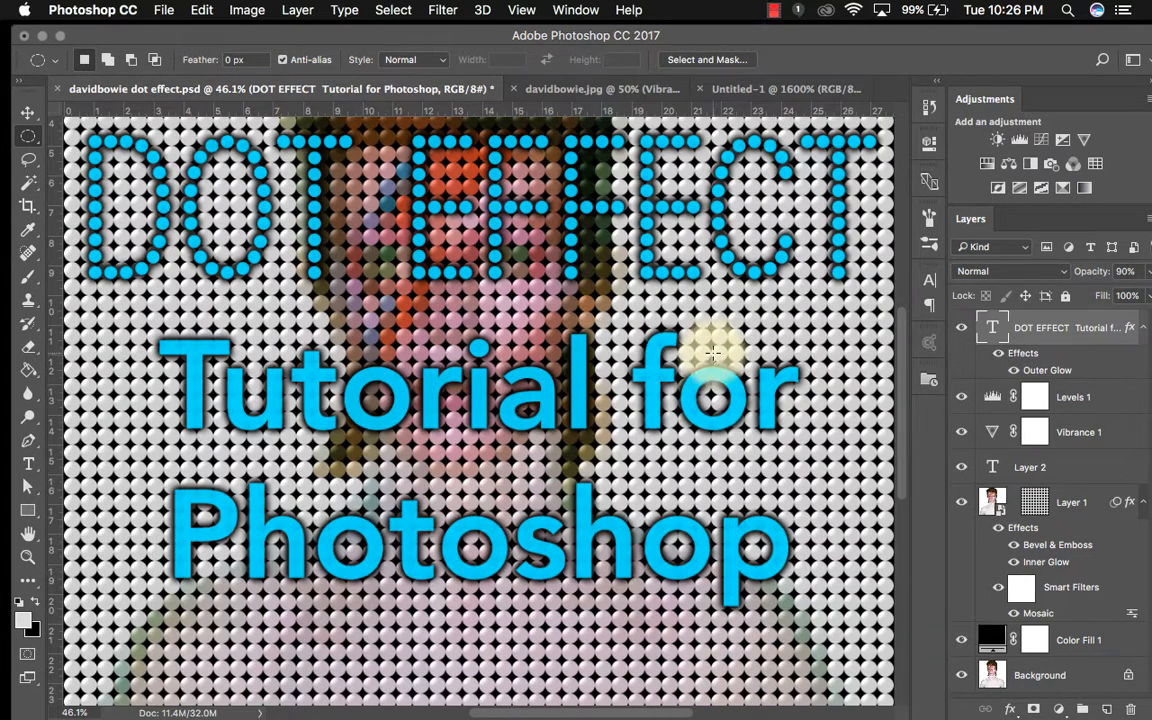
left_click(961, 328)
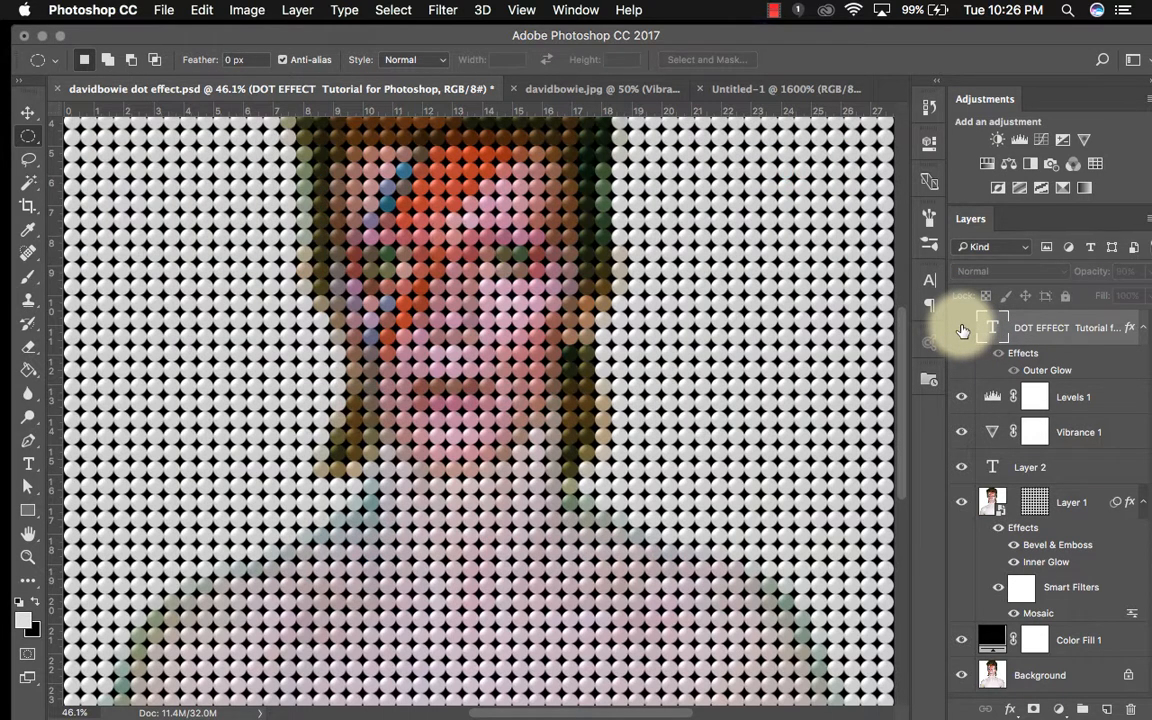
left_click(998, 528)
left_click(998, 528)
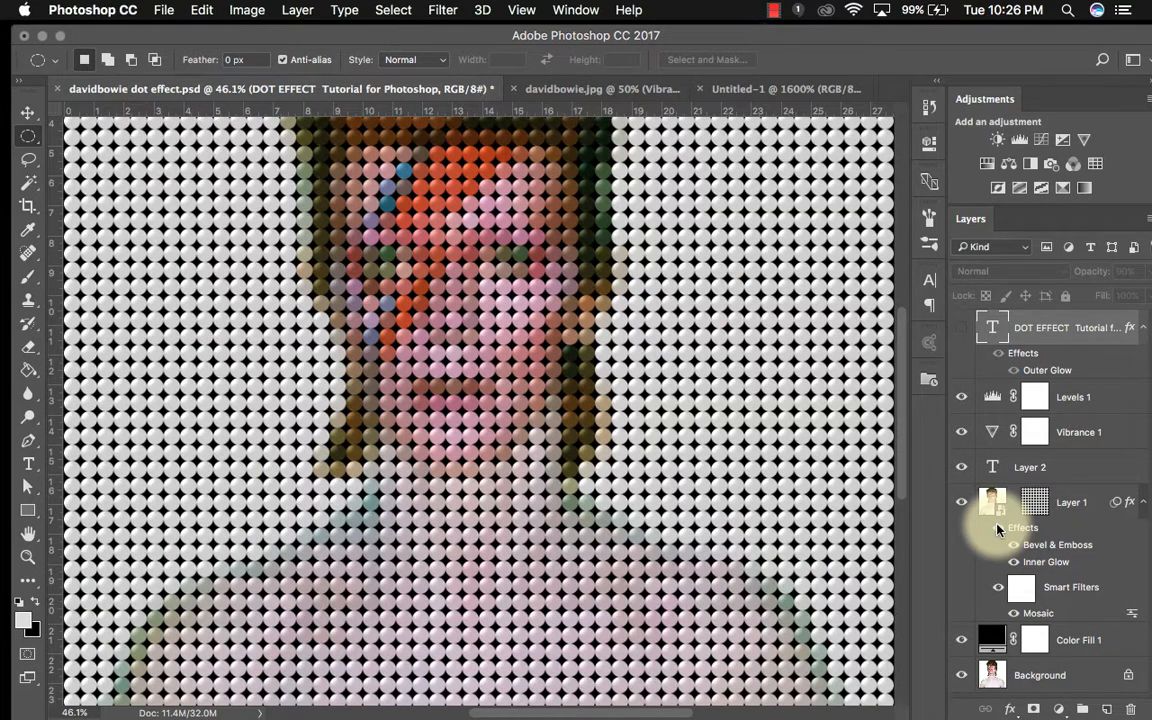
- Return to davidbowie.jpg and review the Bevel & Emboss settings of Layer 1
left_click(634, 95)
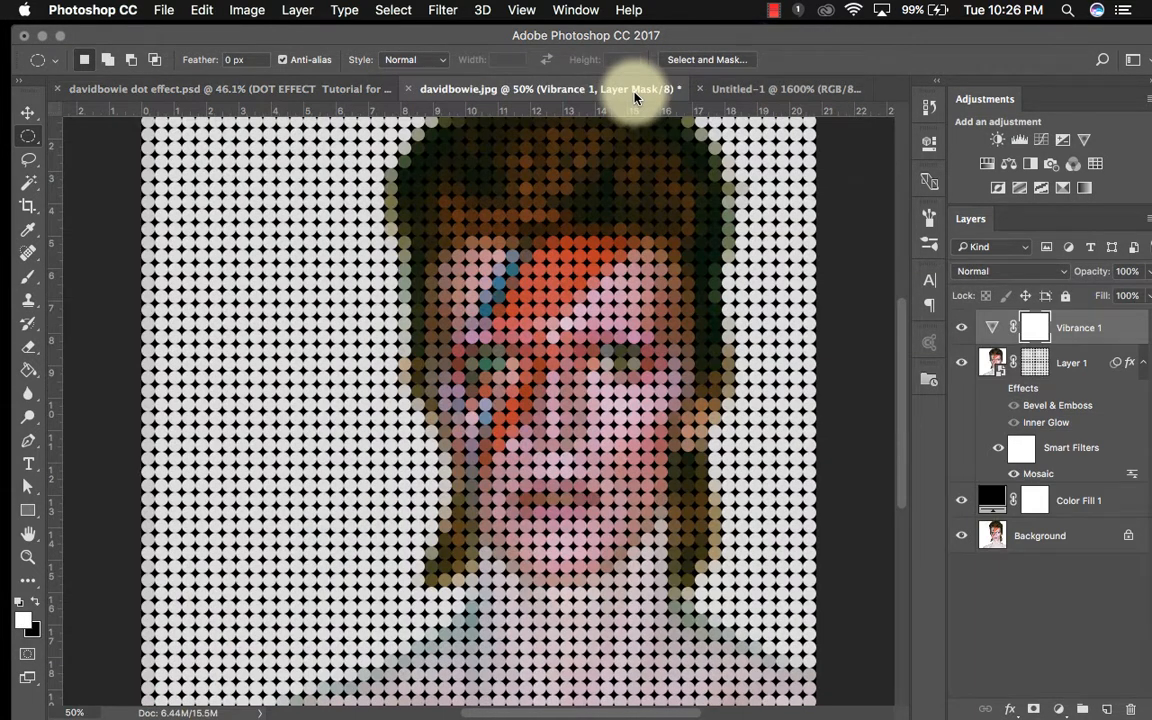
double_click(1032, 411)
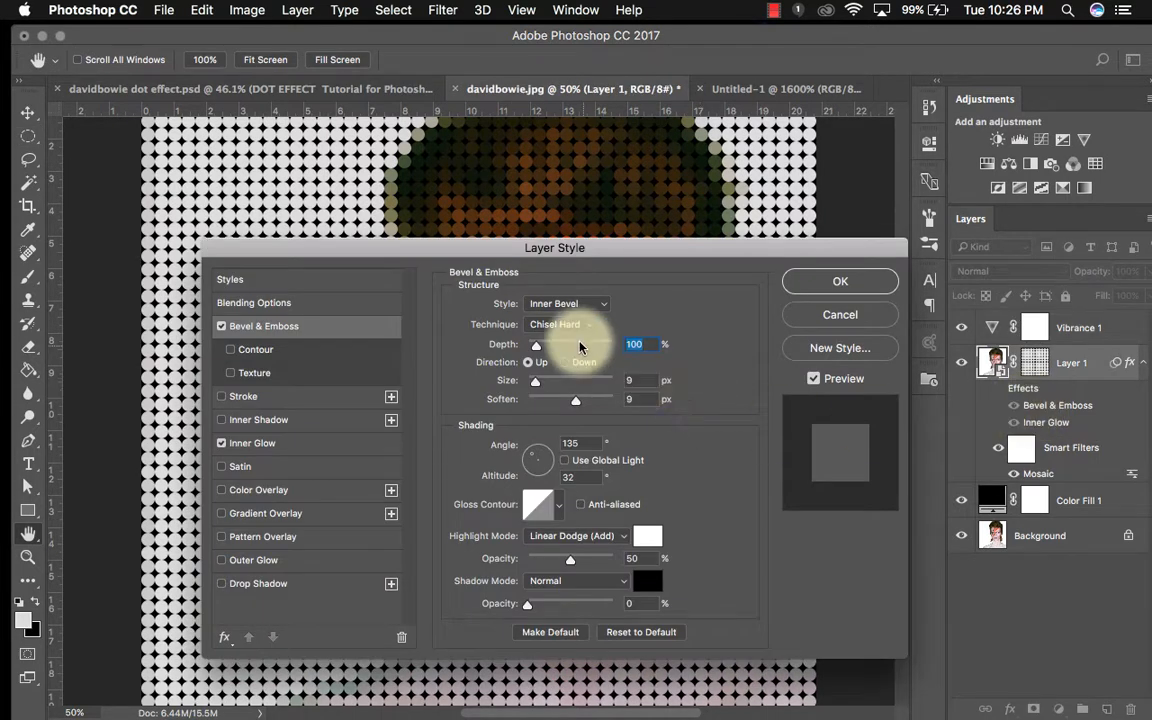
left_click(818, 285)
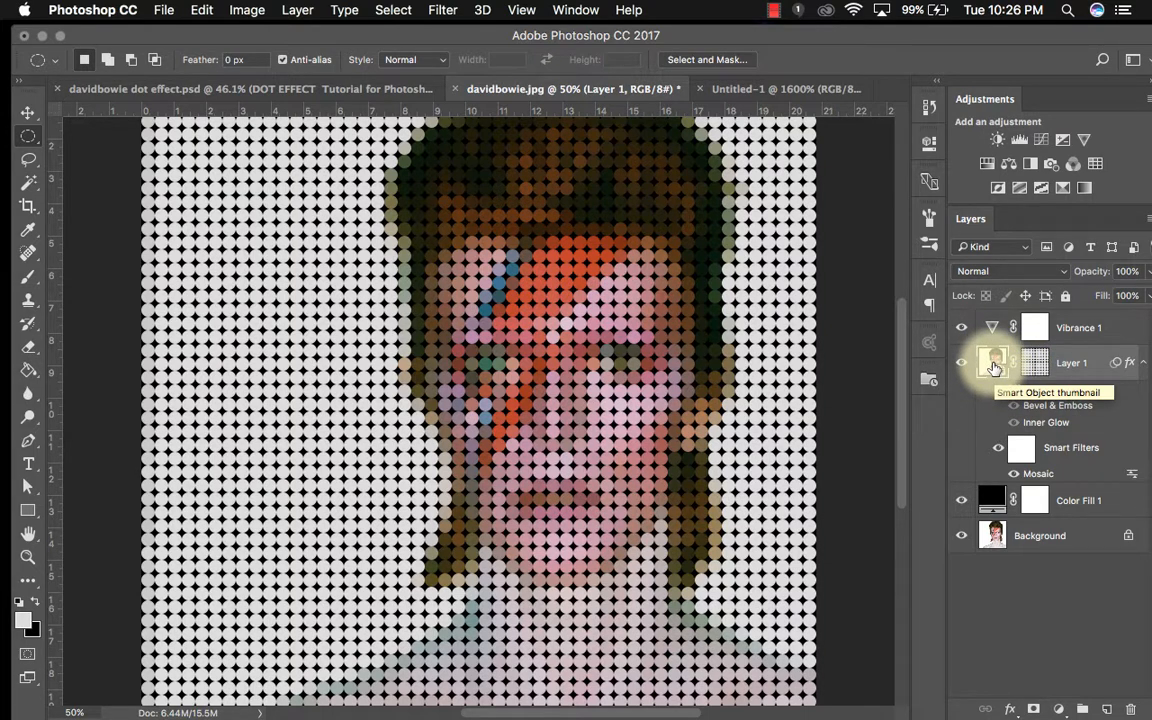
- Open Layer 1's smart object contents and place david bowie b&w.jpg in it as an embedded image
double_click(993, 366)
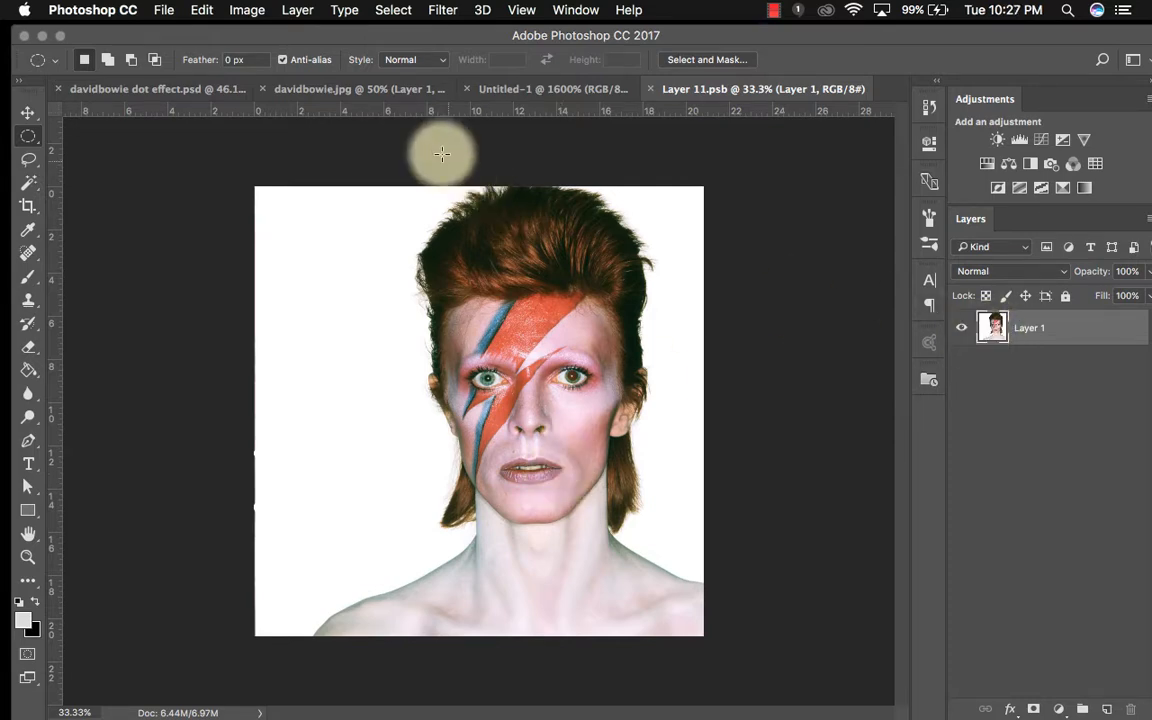
left_click(165, 10)
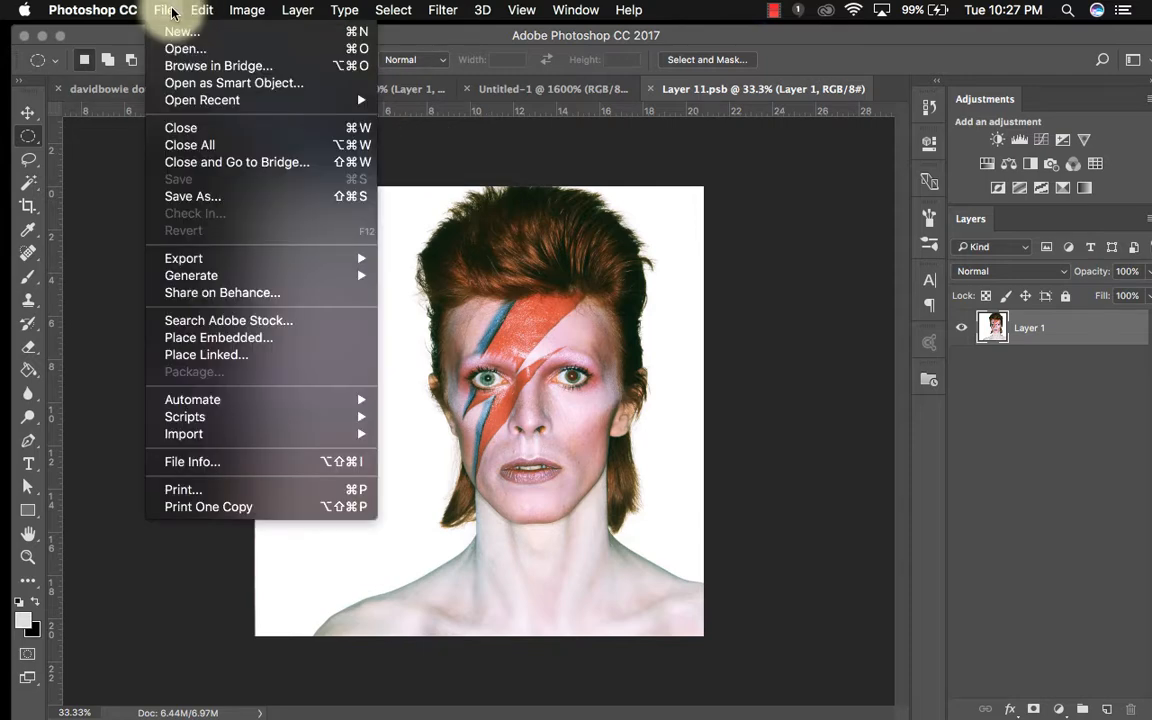
left_click(233, 338)
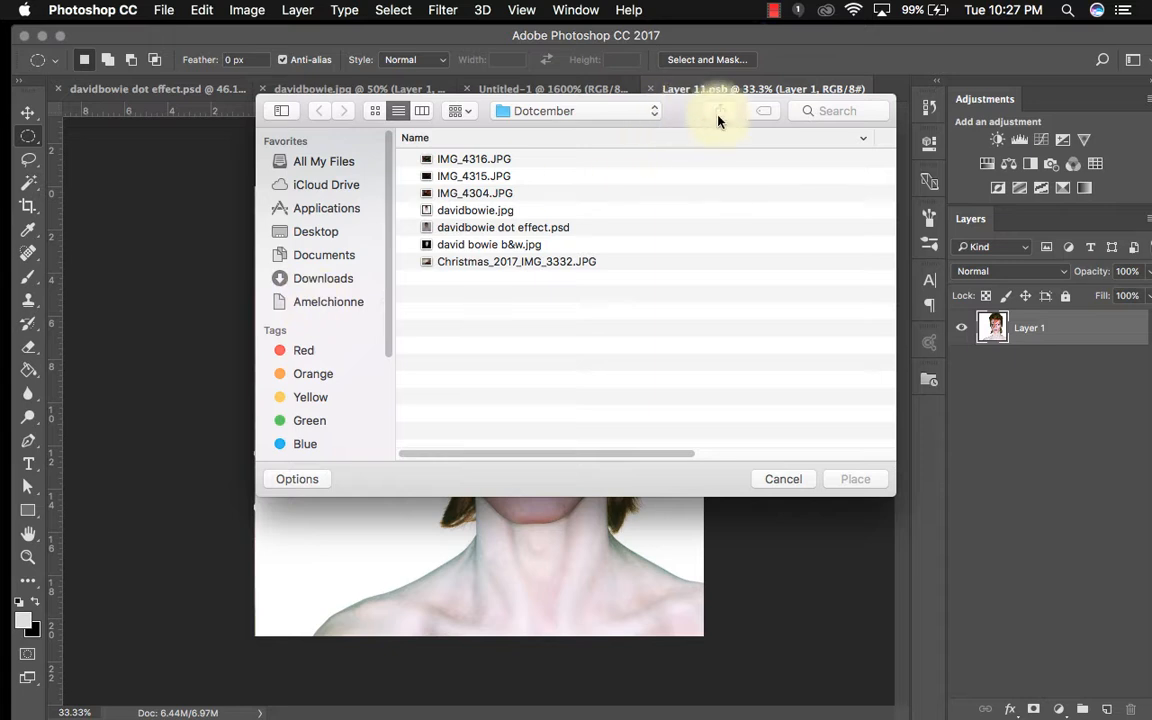
left_click(477, 211)
left_click(479, 245)
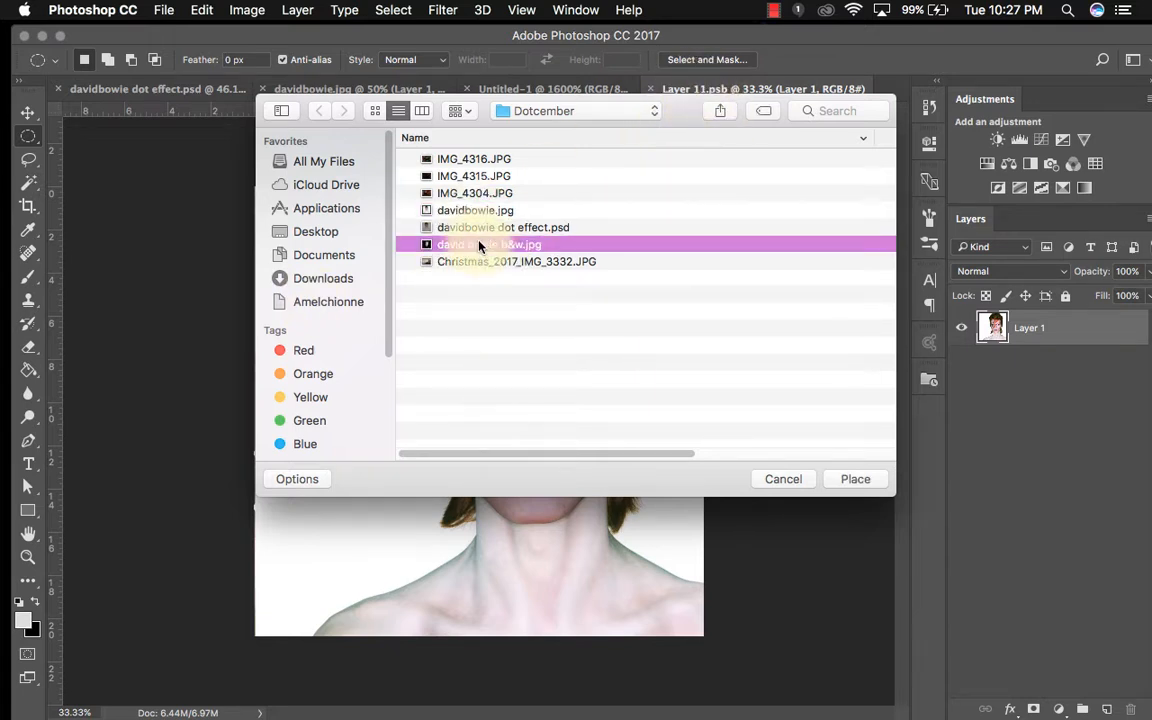
left_click(850, 481)
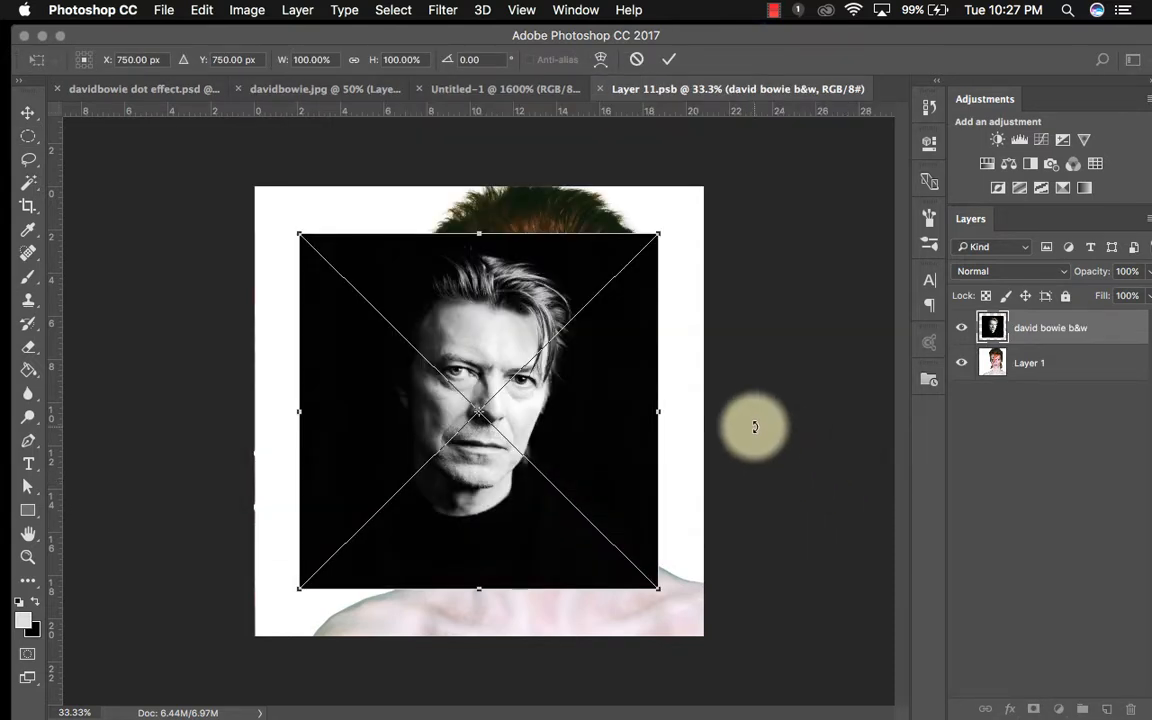
- Enlarge the placed portrait to about 146% so it covers the canvas, shift it down and left, and commit the transform
left_click_drag(650, 580, 733, 661)
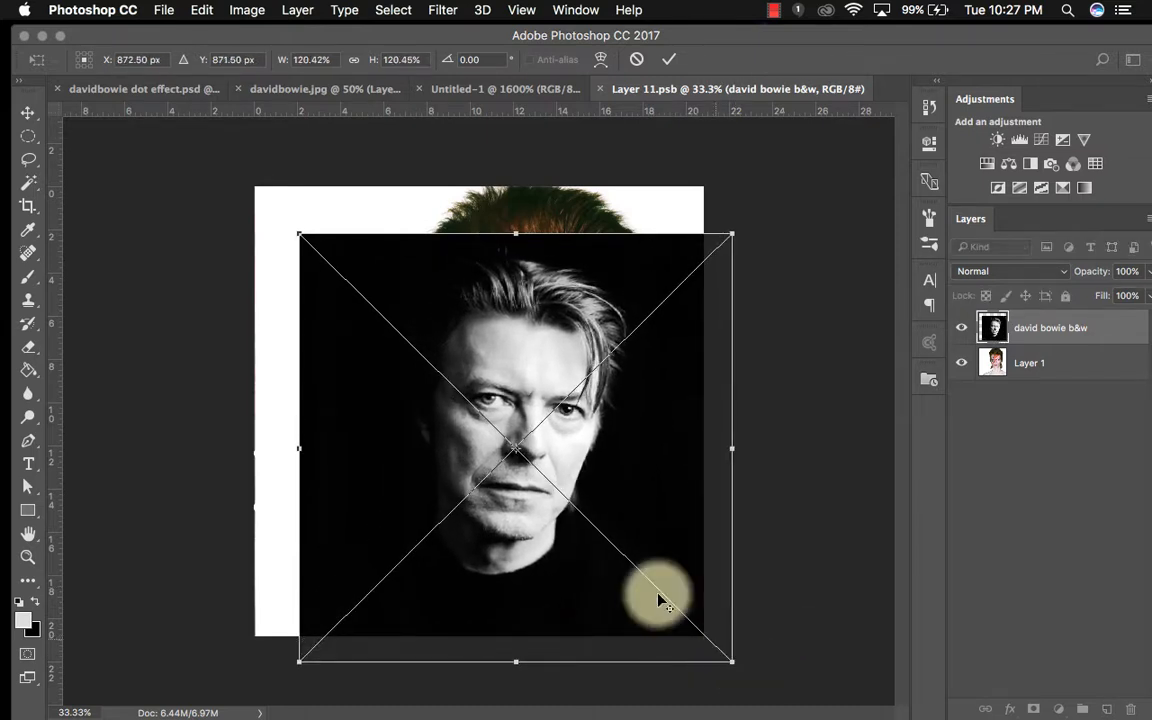
left_click_drag(297, 233, 183, 163)
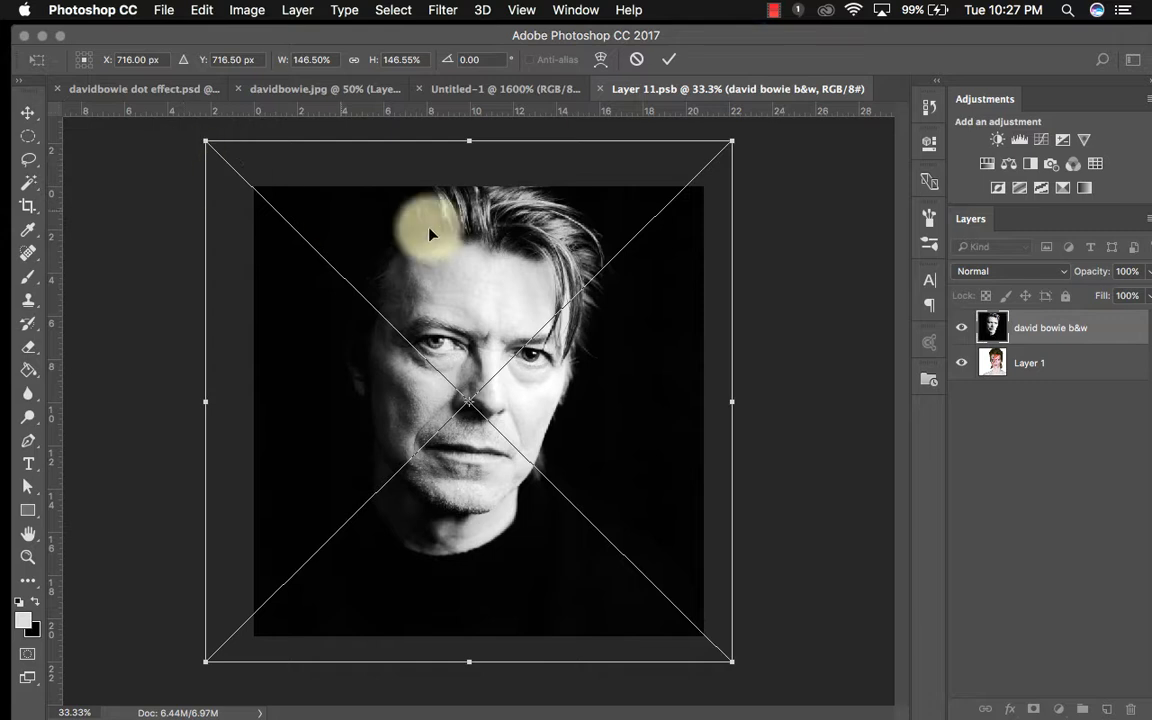
left_click_drag(543, 249, 508, 290)
key("Return")
key("m")
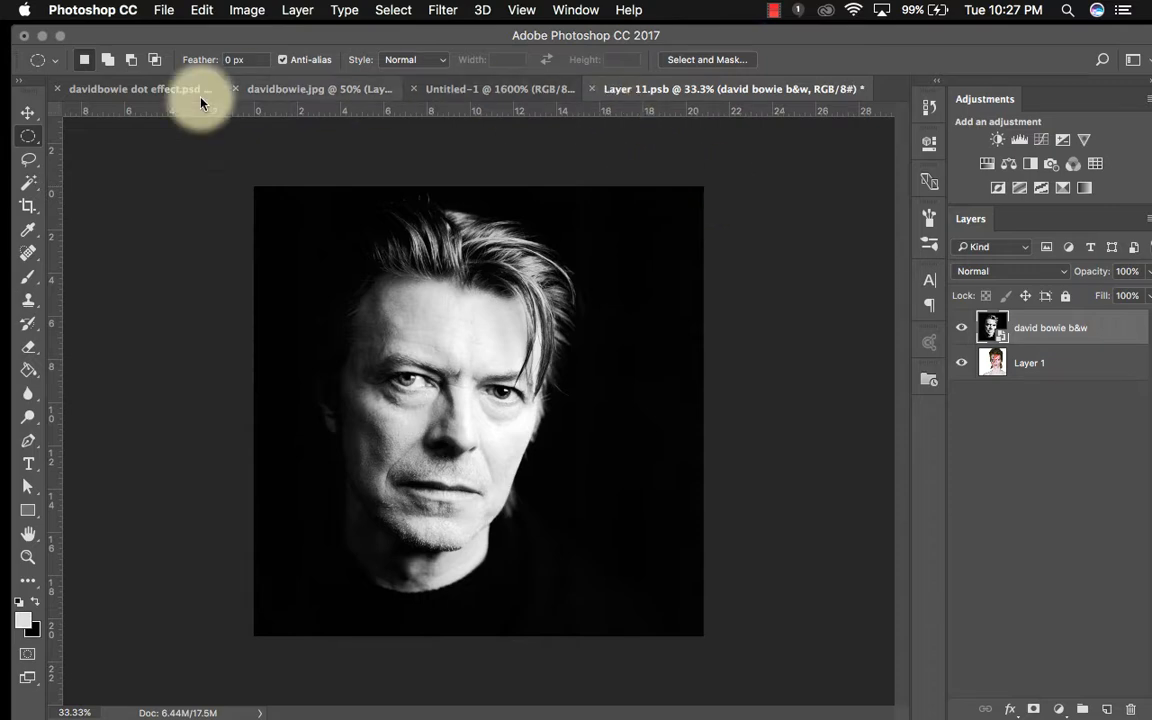
- Arrange the four open documents in a 4-up layout
left_click(522, 10)
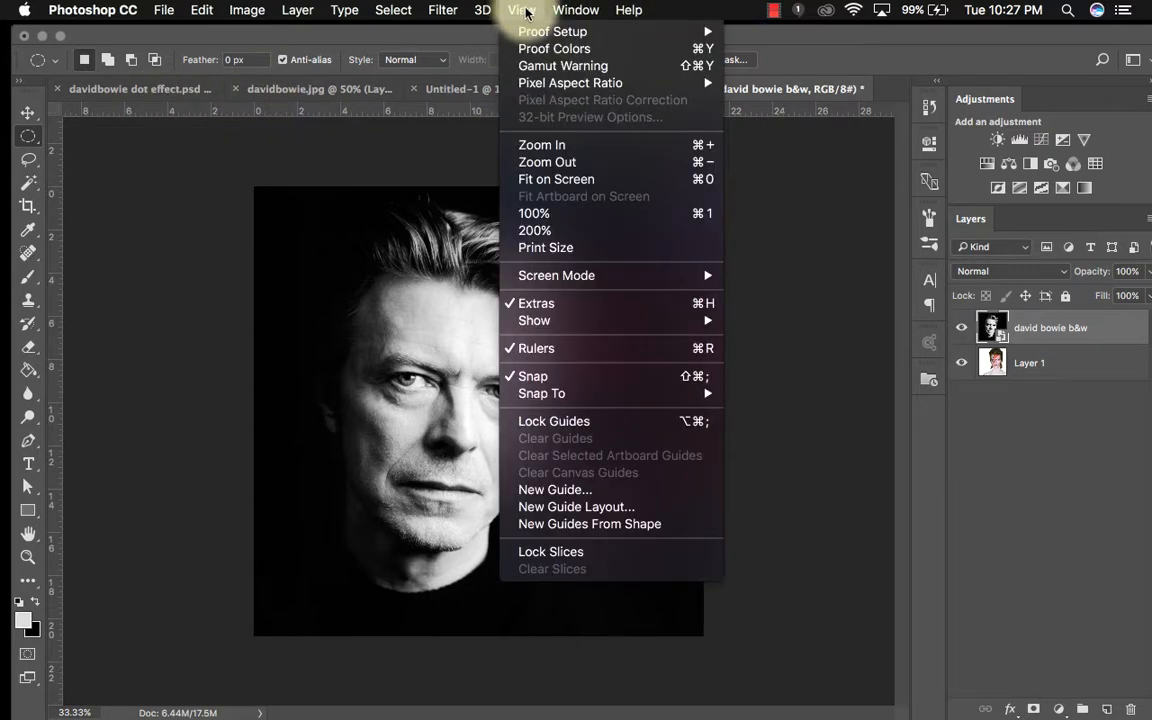
mouse_move(576, 10)
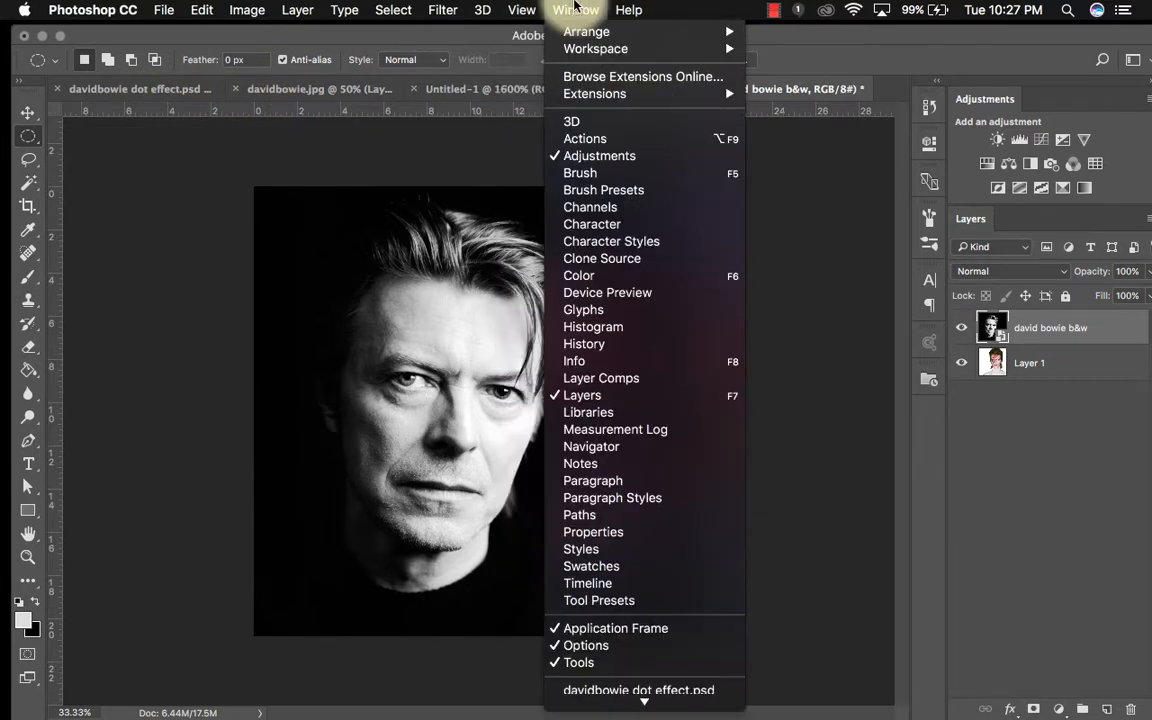
mouse_move(604, 50)
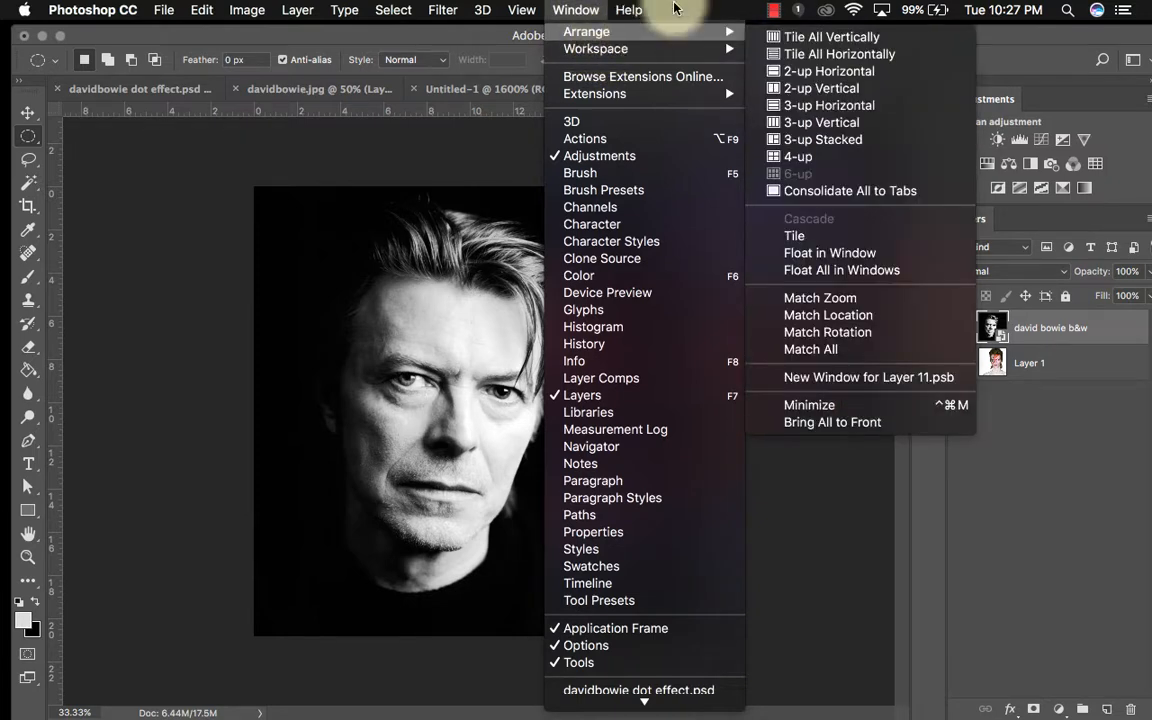
left_click(753, 67)
left_click(578, 10)
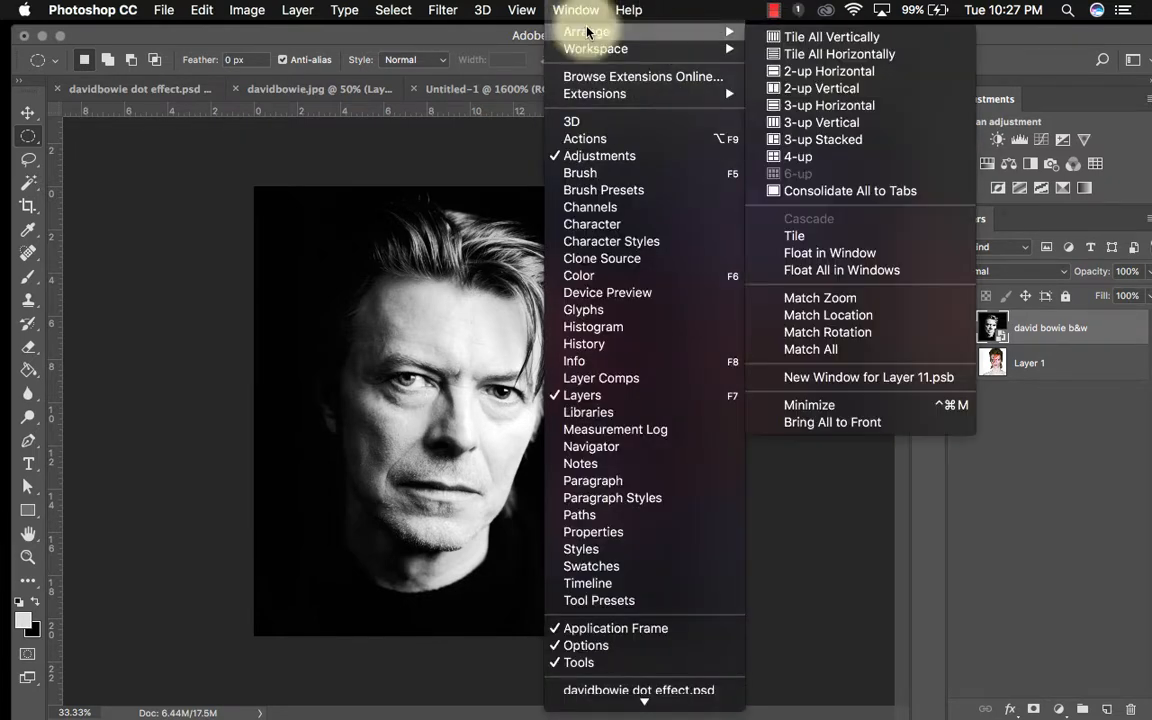
left_click(795, 156)
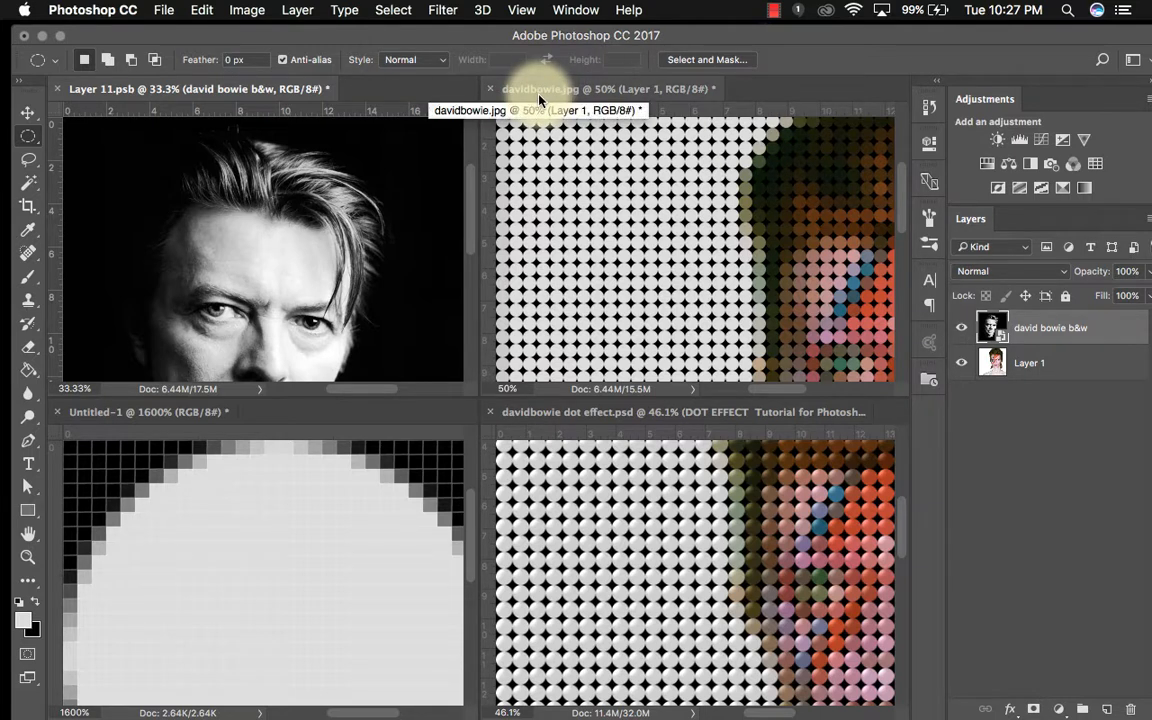
- Save Layer 11.psb to update the smart object in davidbowie.jpg with the black-and-white portrait
left_click(605, 90)
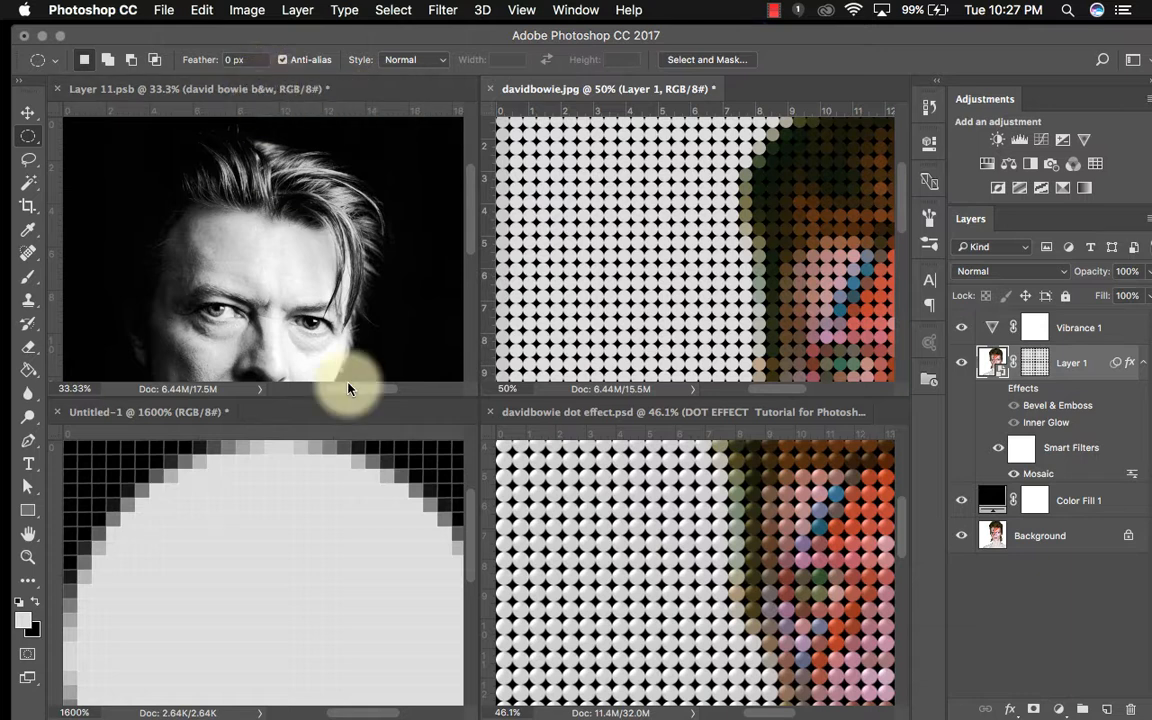
left_click(265, 90)
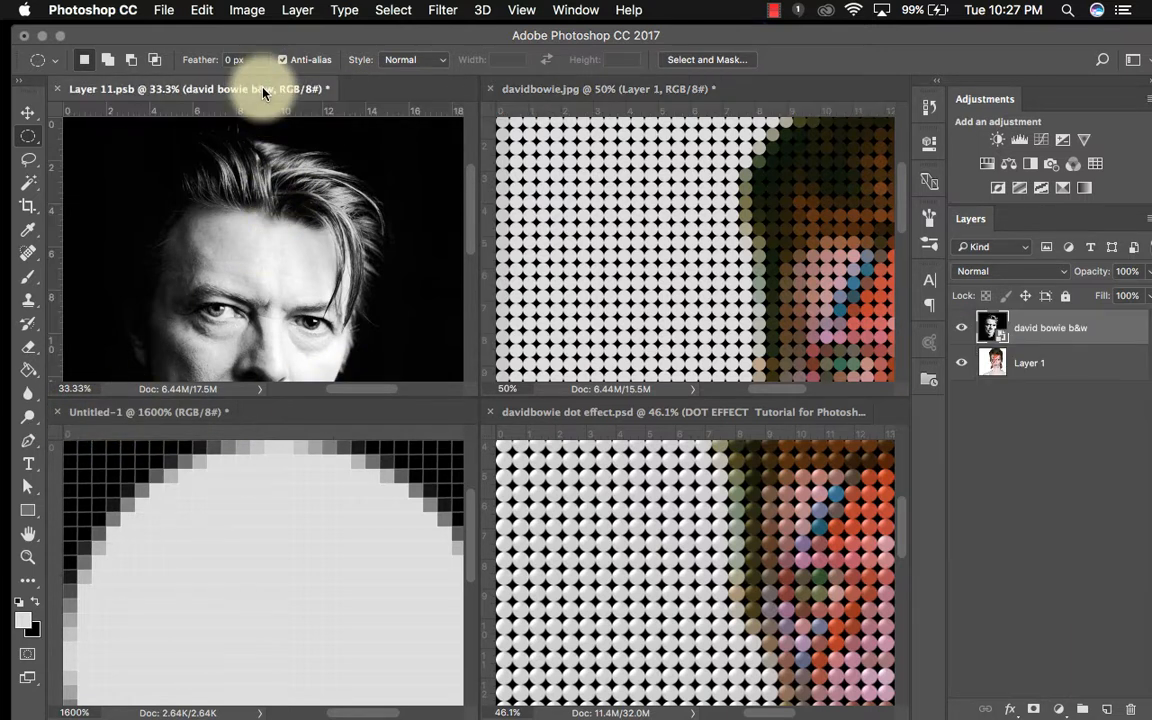
left_click(164, 9)
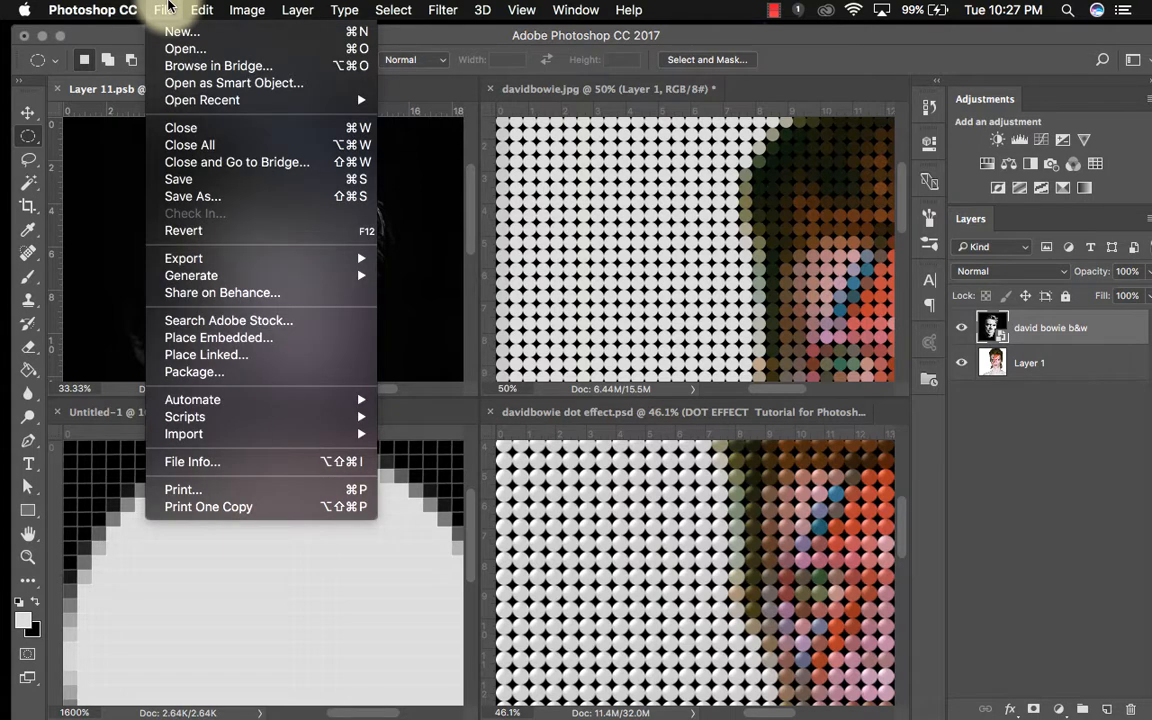
left_click(178, 180)
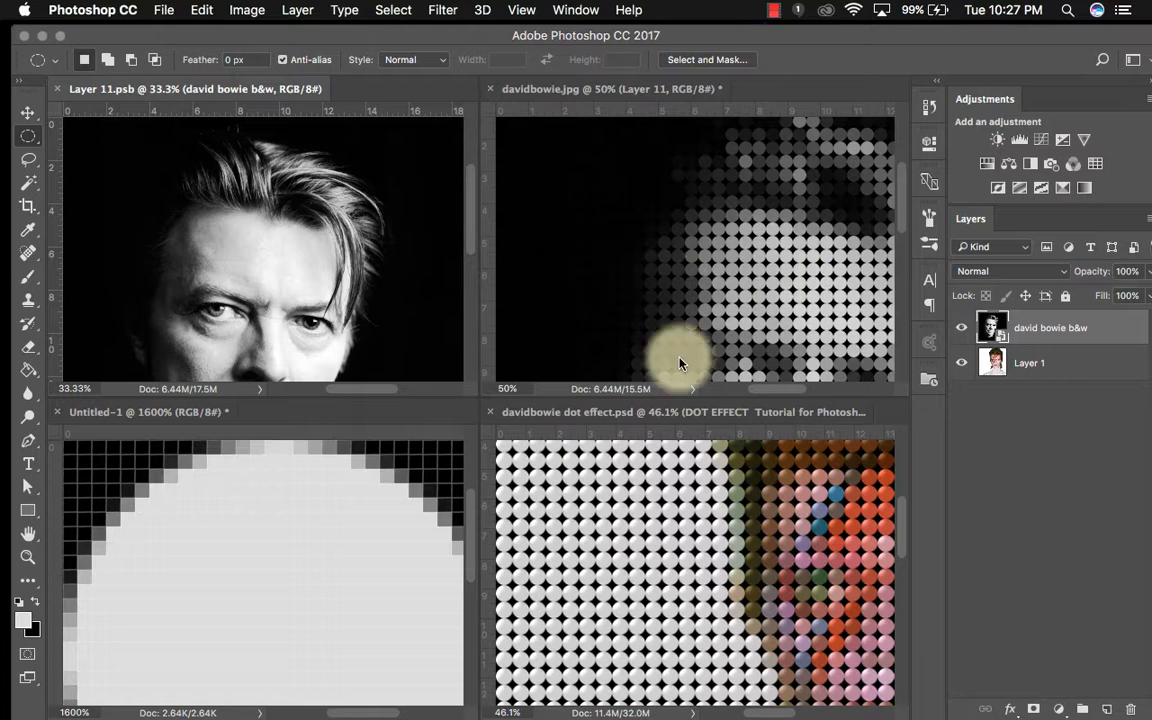
- Make davidbowie.jpg the active document and consolidate all documents back to tabs
left_click(628, 89)
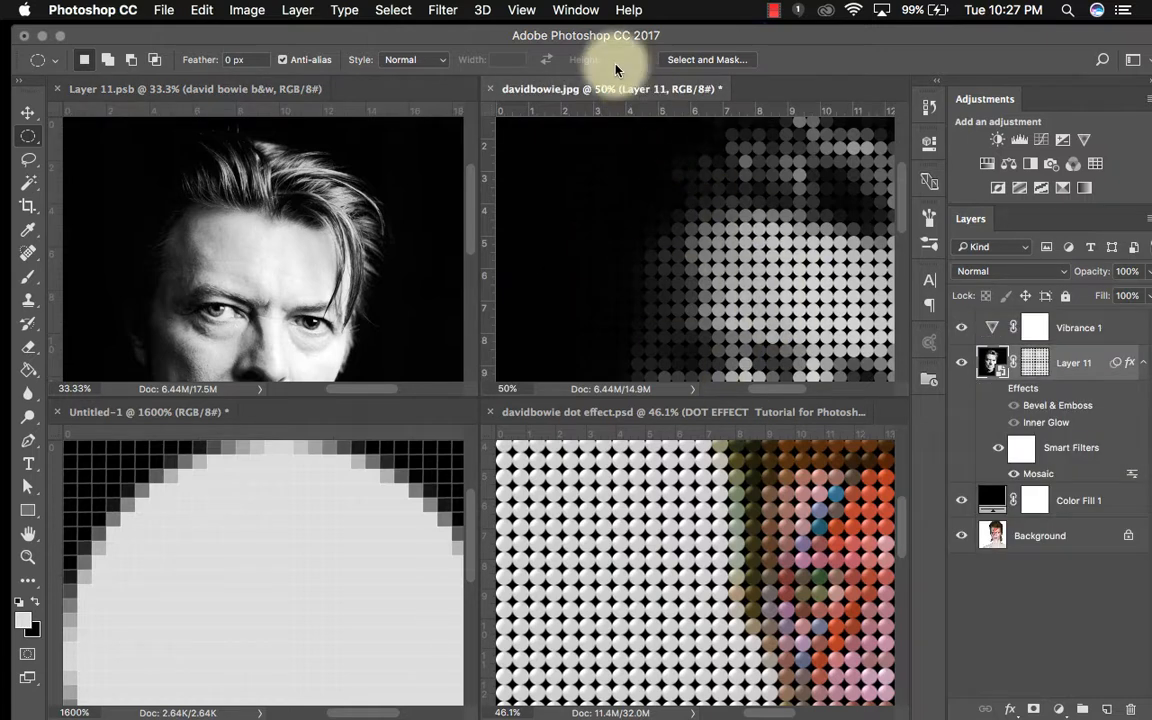
left_click(578, 12)
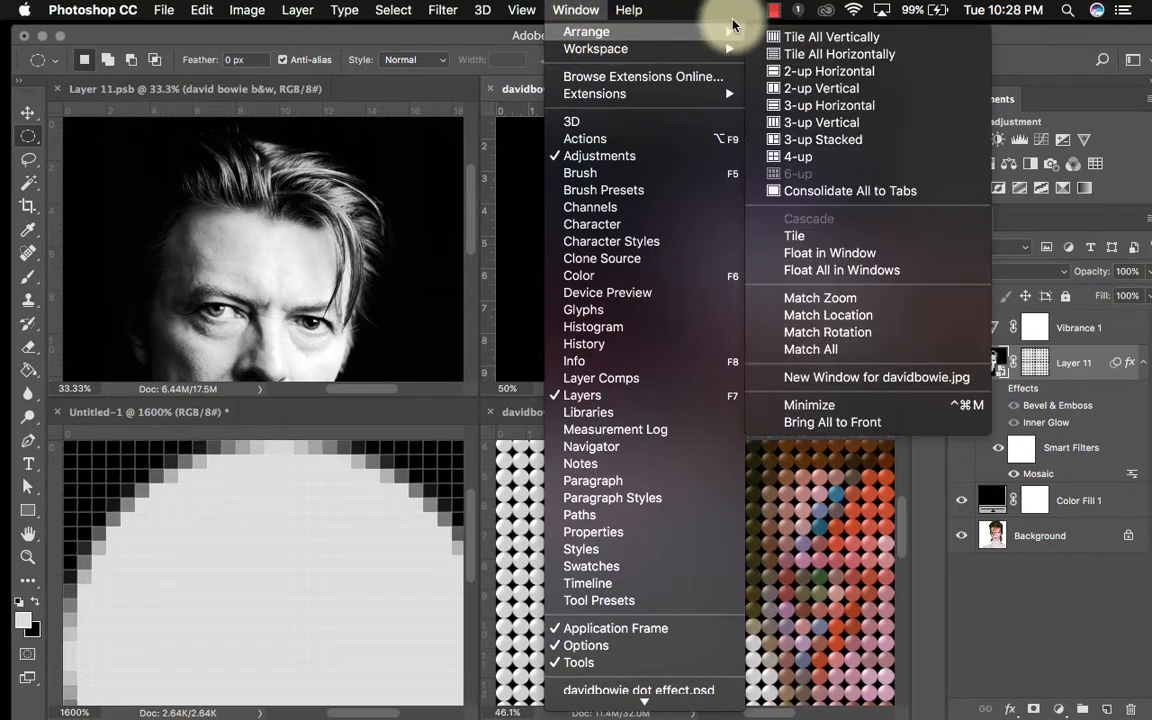
left_click(821, 191)
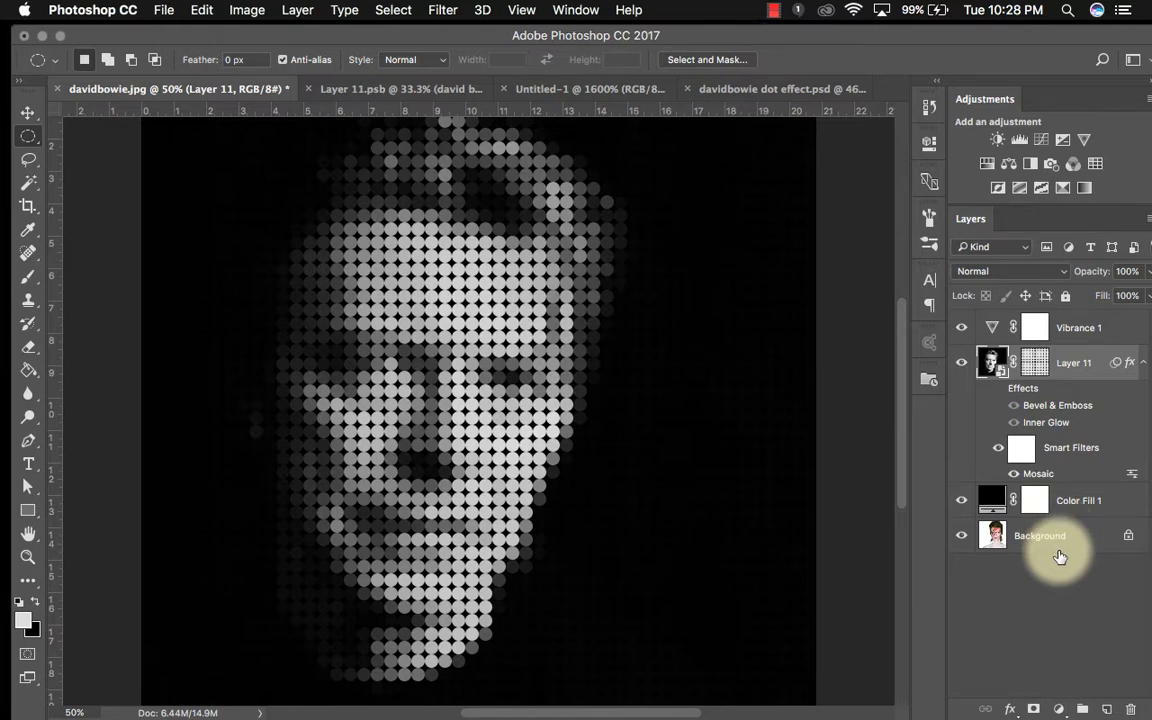
- Look at davidbowie dot effect.psd for comparison, then check Layer 11's mask and Mosaic filter in davidbowie.jpg
left_click(749, 90)
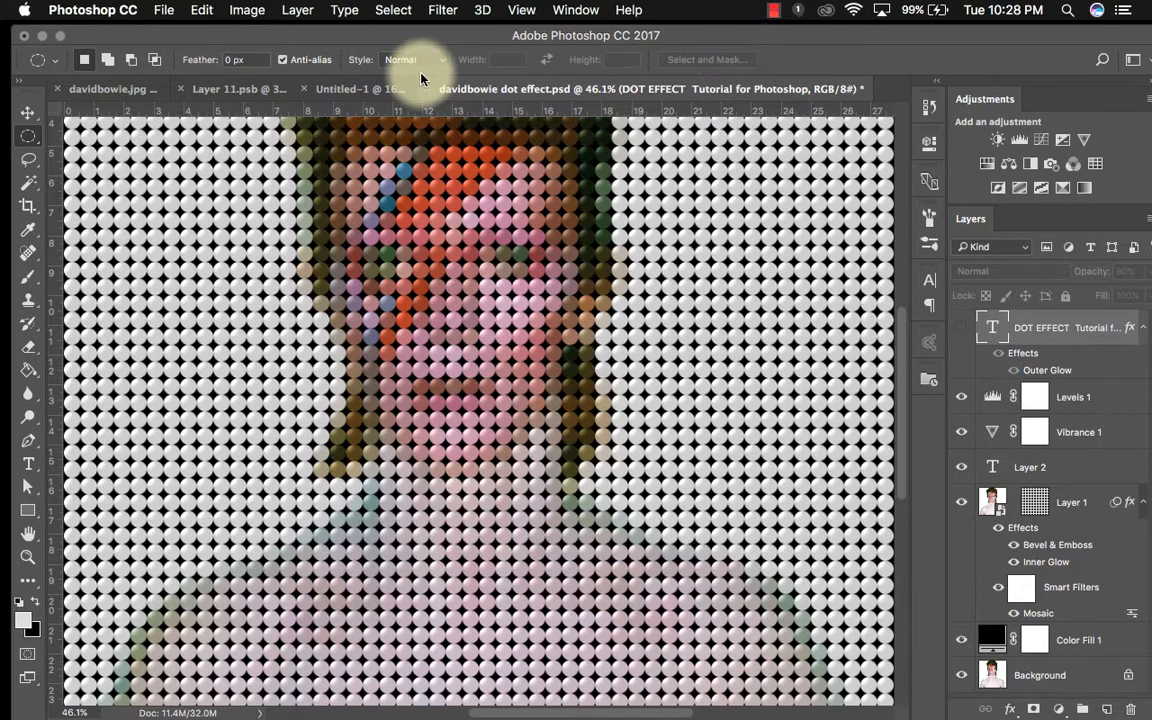
left_click(112, 88)
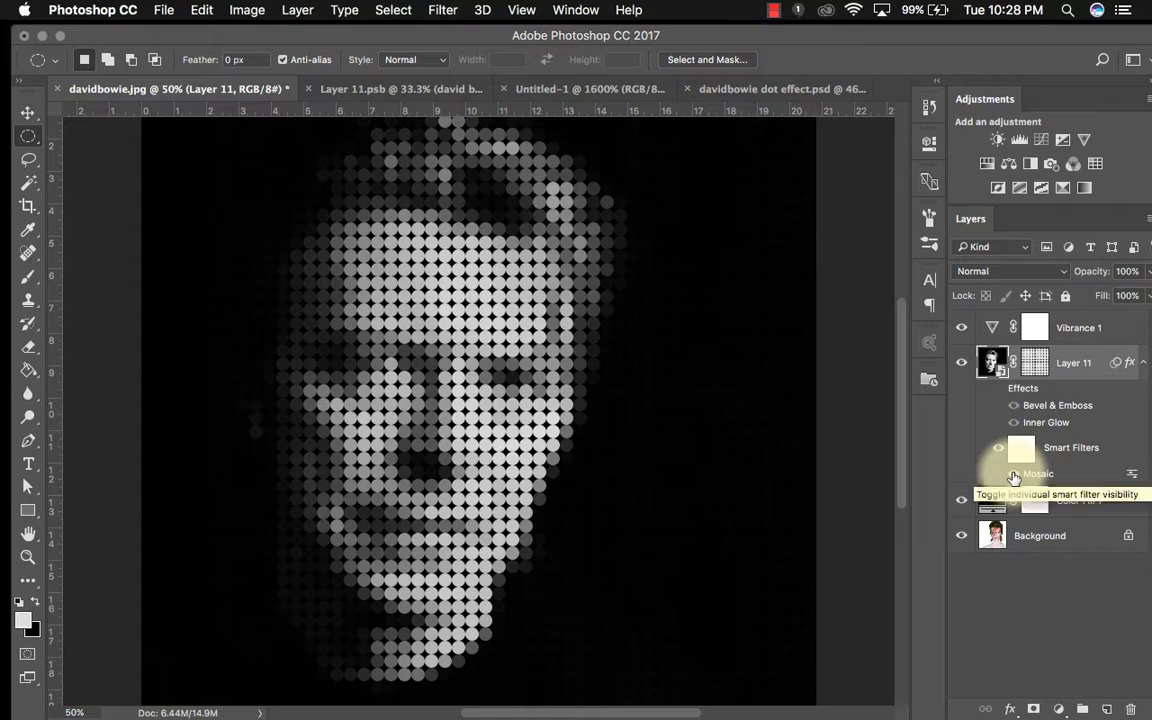
left_click(1033, 368)
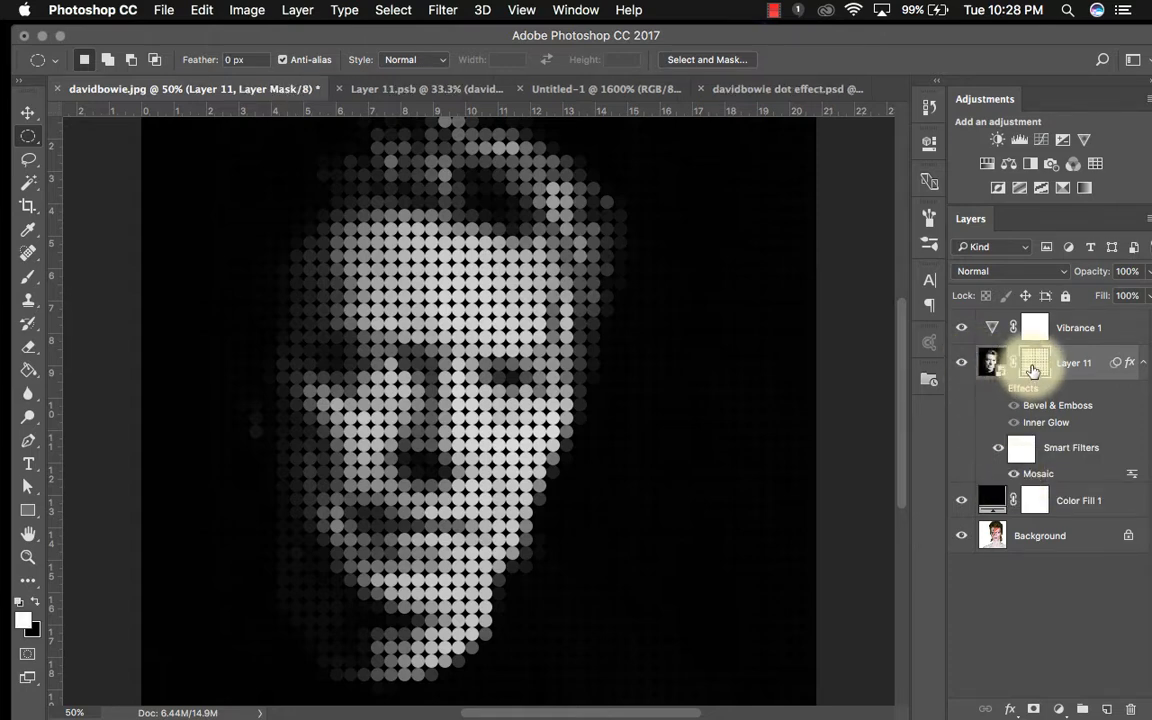
left_click(1014, 474)
left_click(1014, 474)
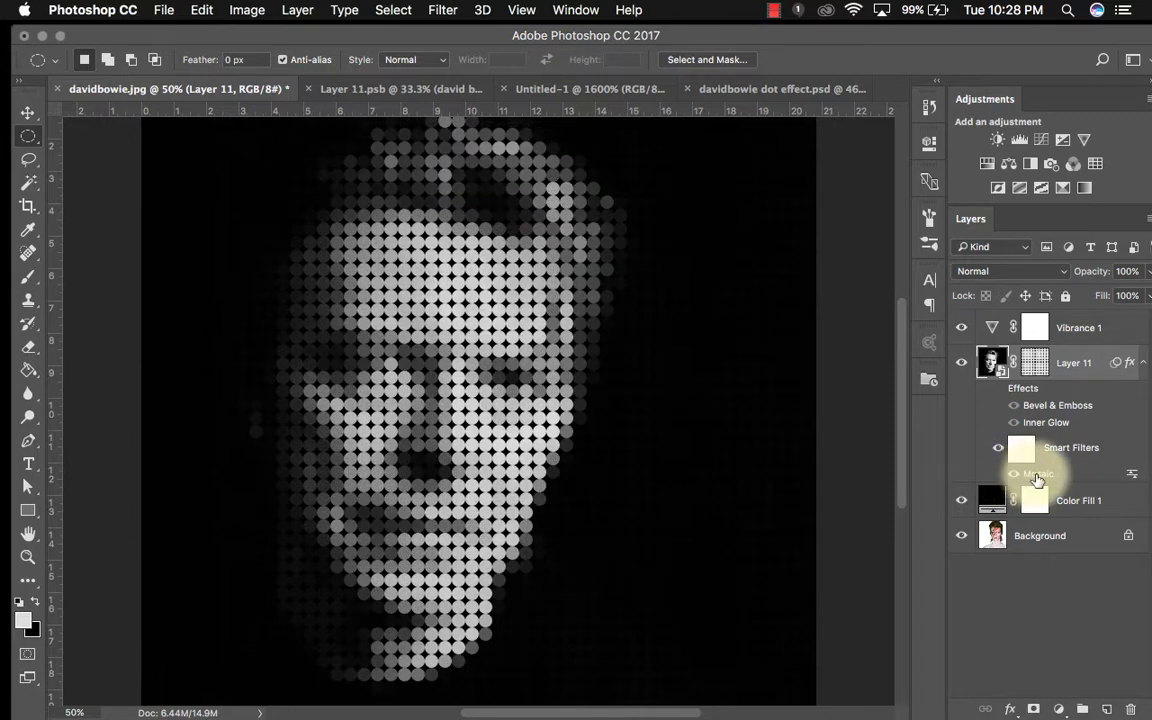
- Set the cell size of Layer 11's Mosaic smart filter to 20 square
double_click(1030, 474)
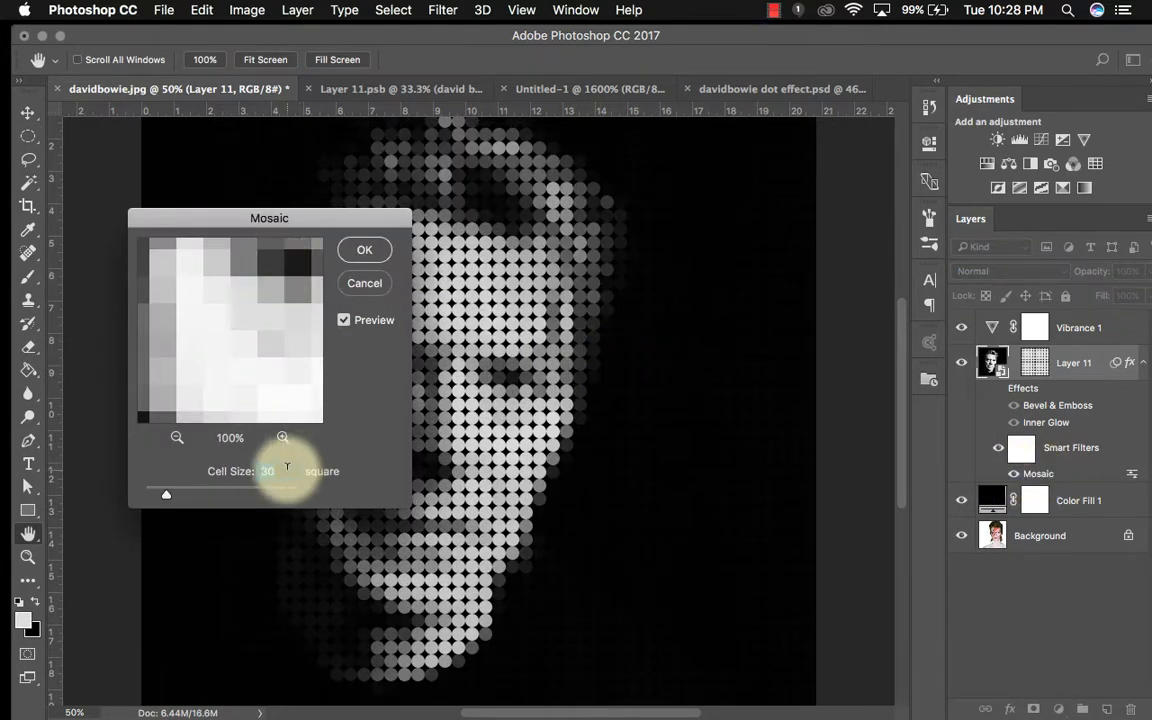
type("20")
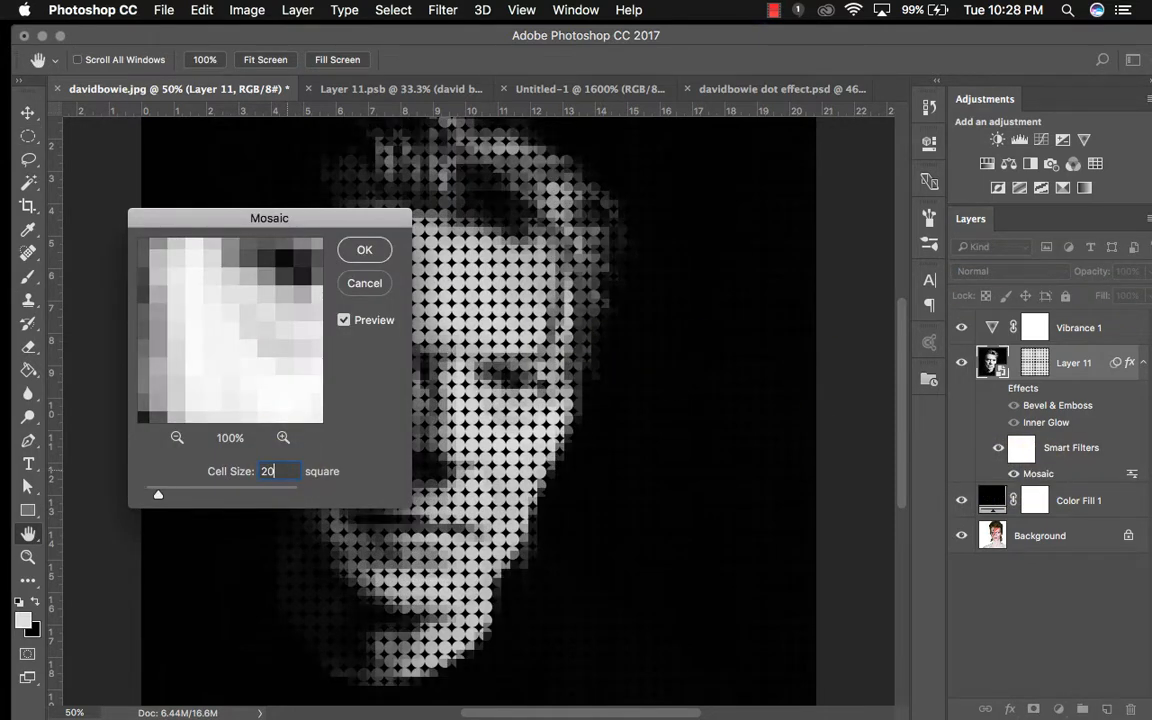
left_click(364, 250)
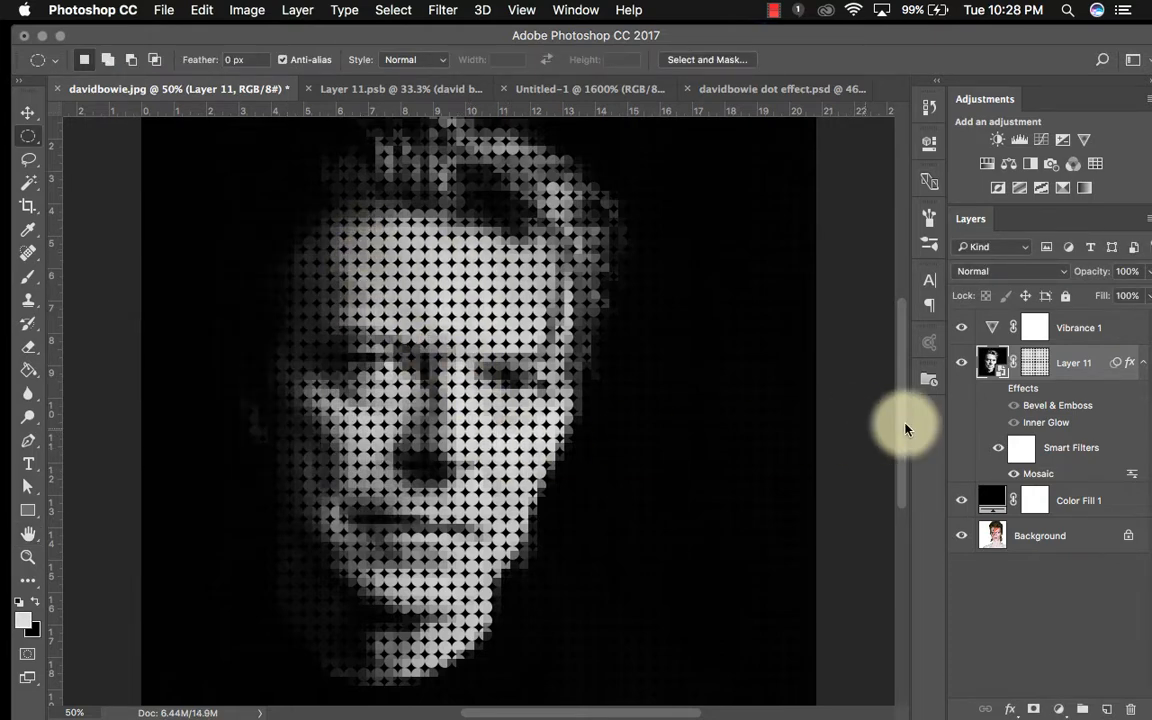
- Clear the circle pattern from Layer 11's whole mask and invert the mask to solid white
left_click(1036, 364)
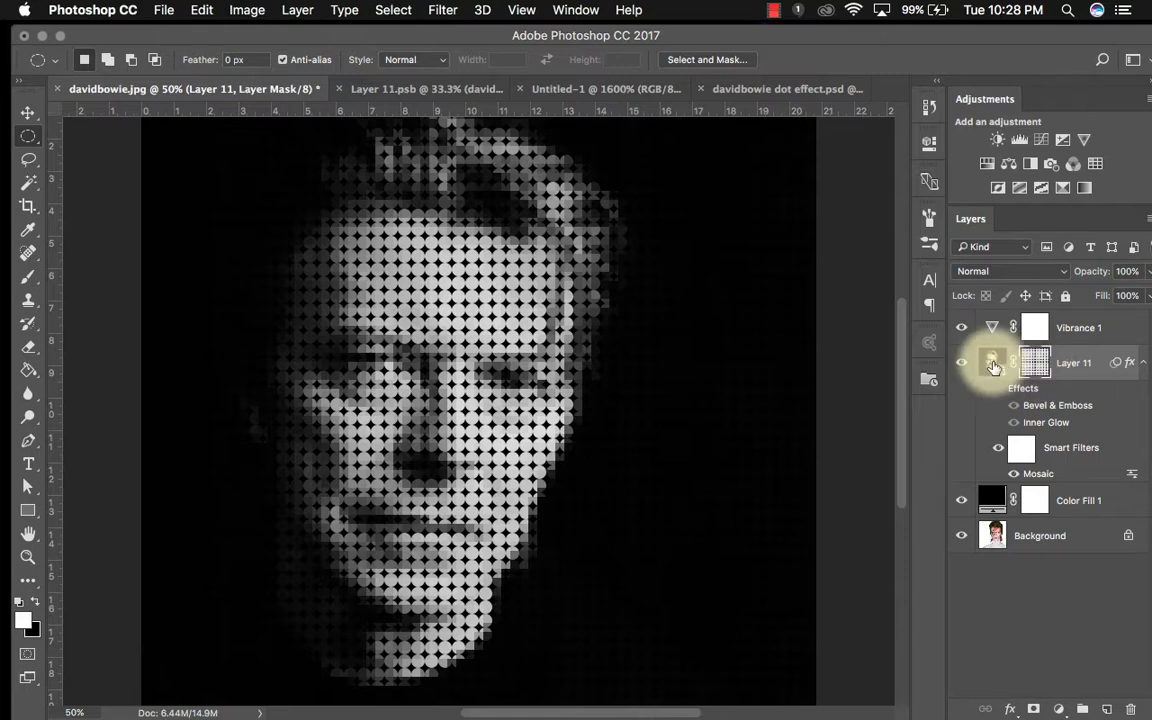
key("super+a")
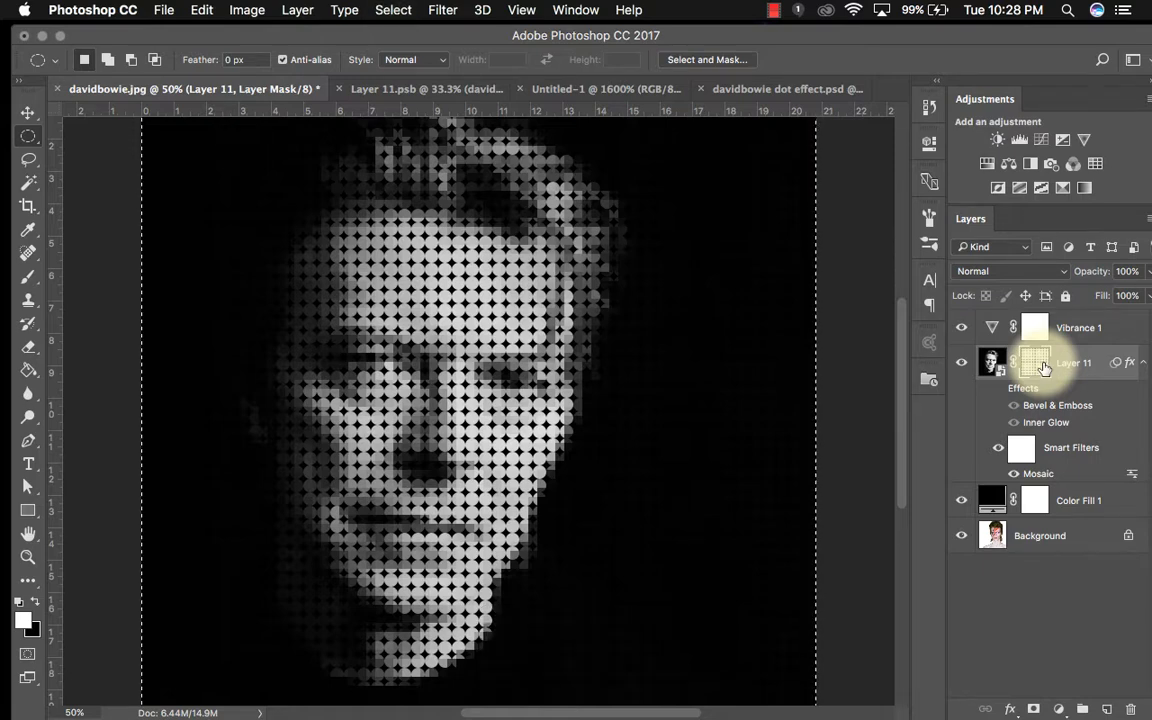
key("BackSpace")
key("super+i")
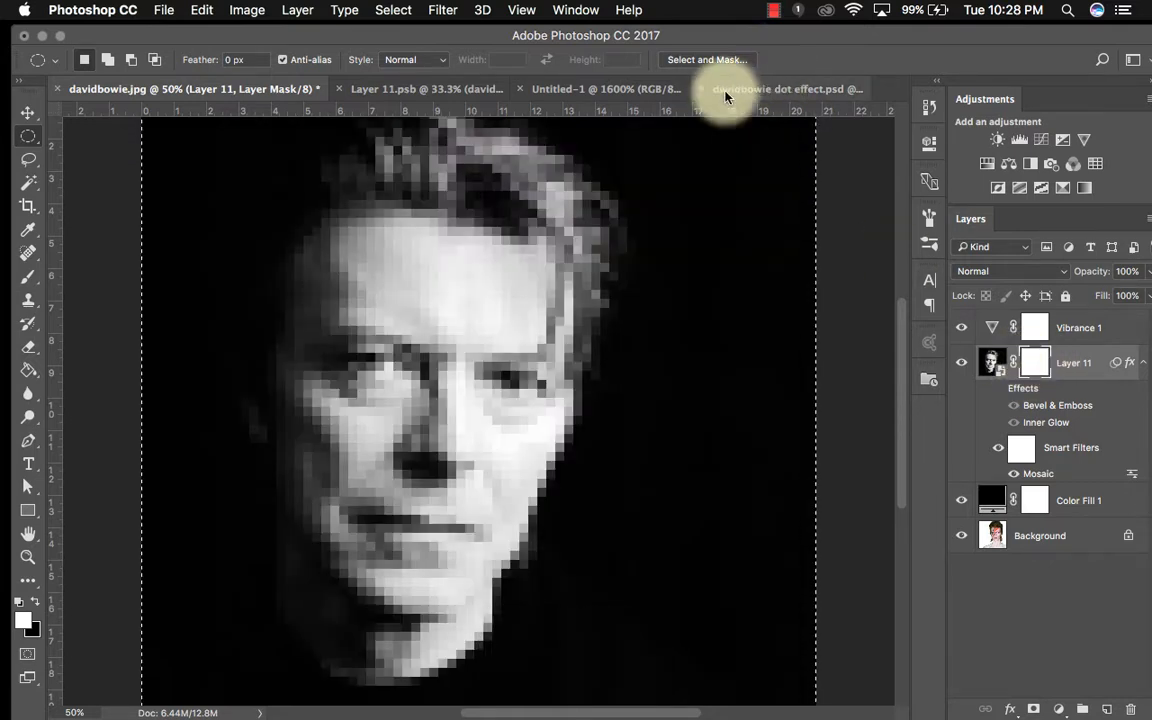
- Close the old Untitled-1 circle document without saving it
left_click(560, 88)
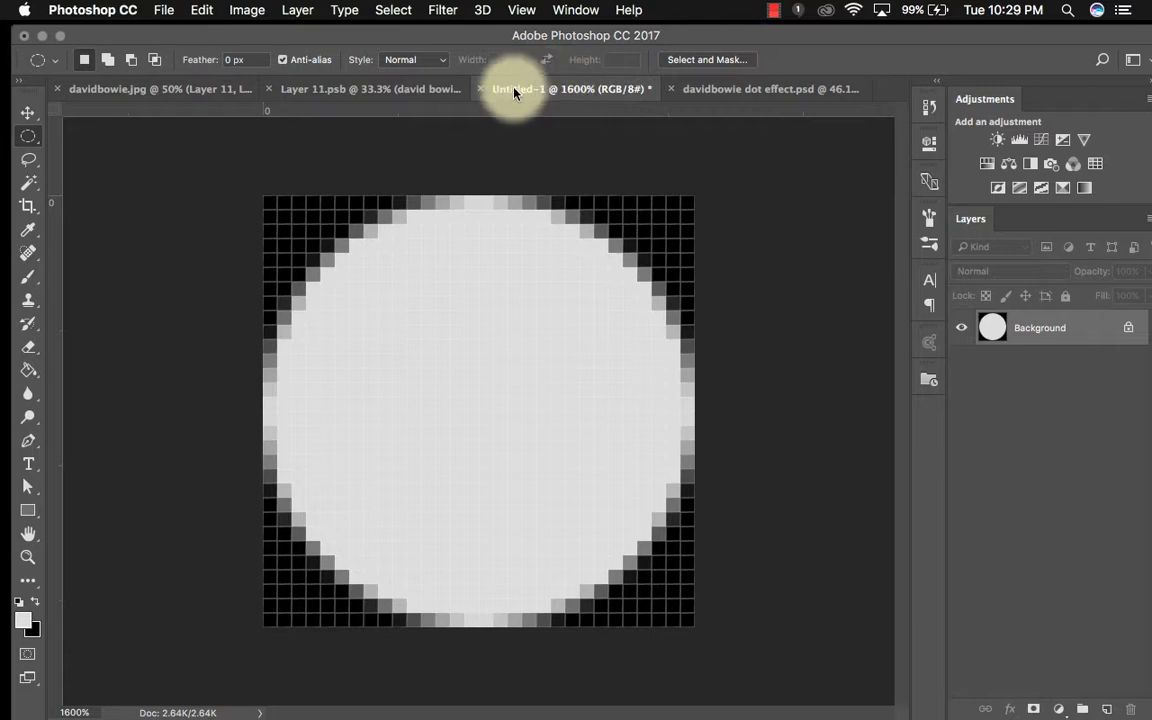
left_click(480, 88)
left_click(524, 271)
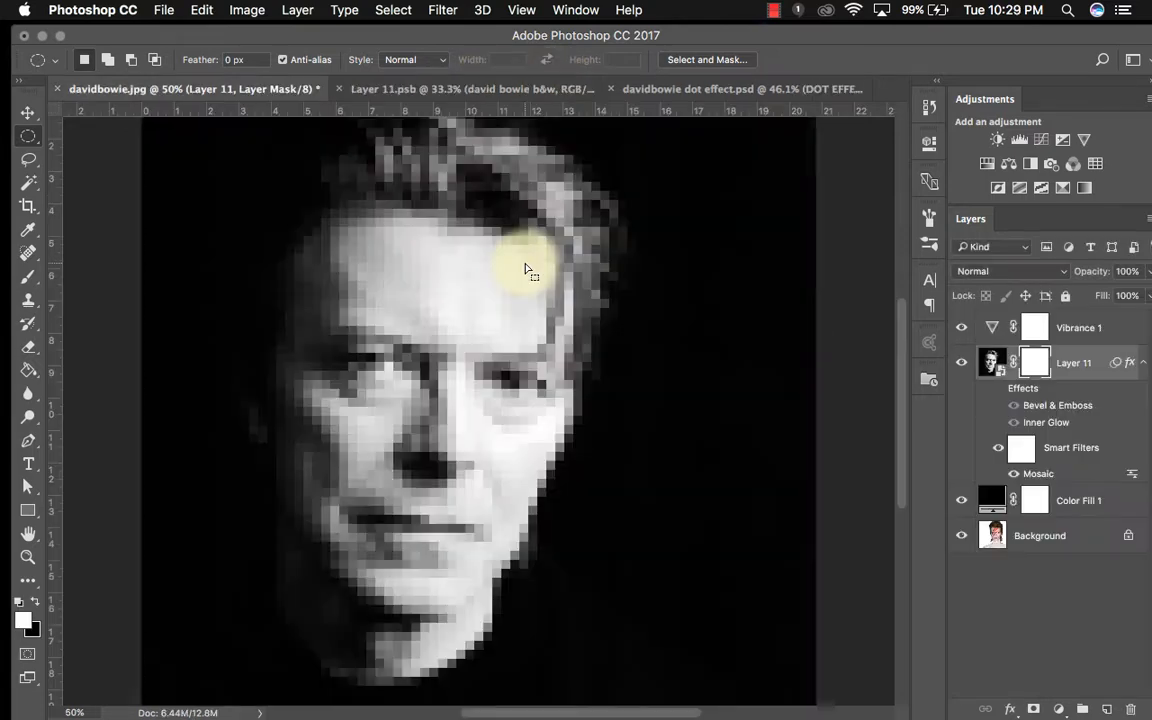
- Create a new 20 x 20 pixel RGB document at 300 pixels/inch with a white background
left_click(118, 10)
mouse_move(163, 10)
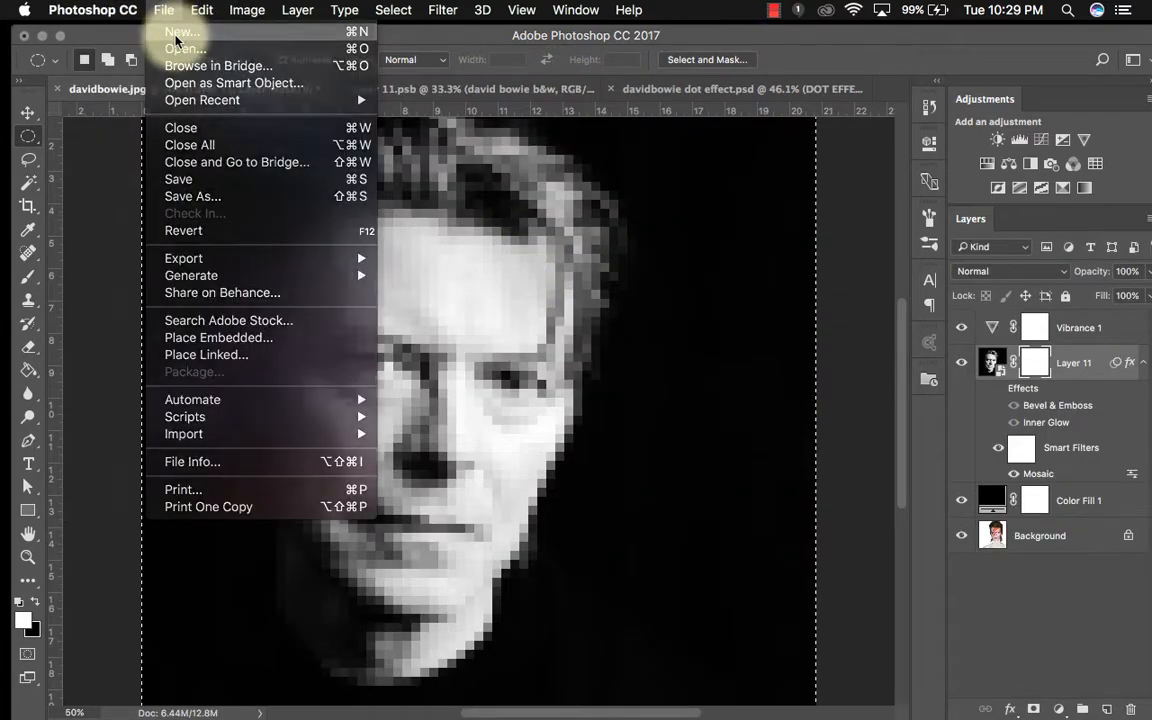
left_click(176, 34)
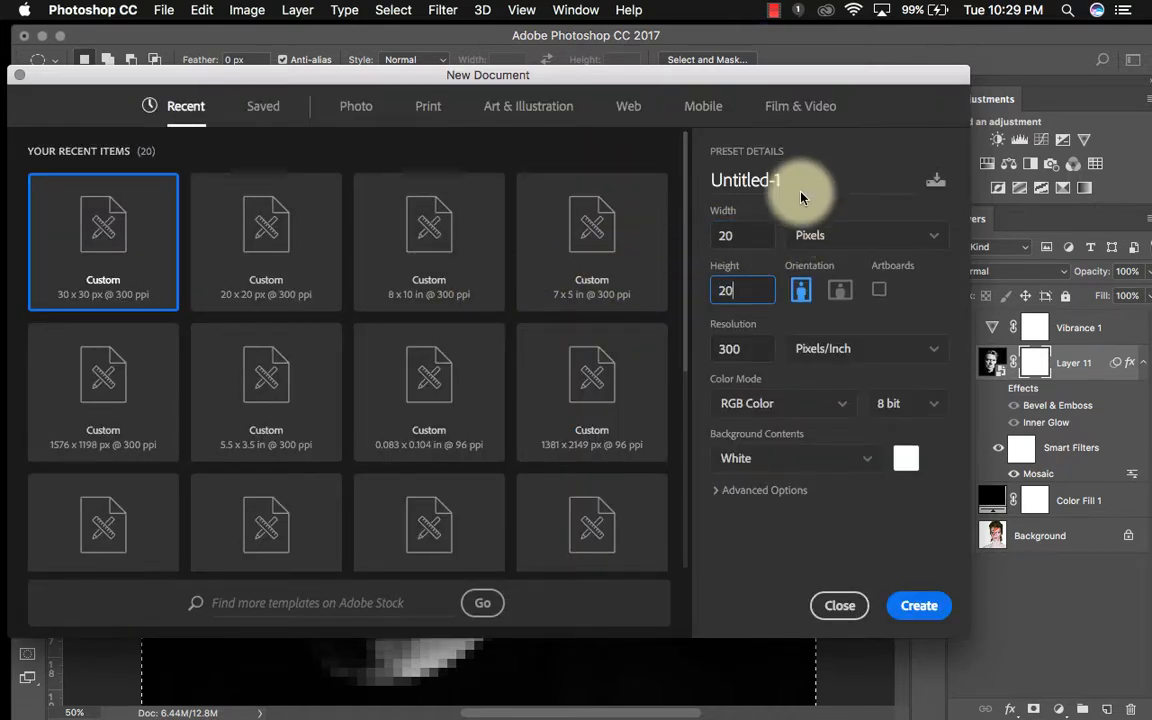
left_click(912, 610)
key("super+equal")
key("super+equal")
key("super+equal")
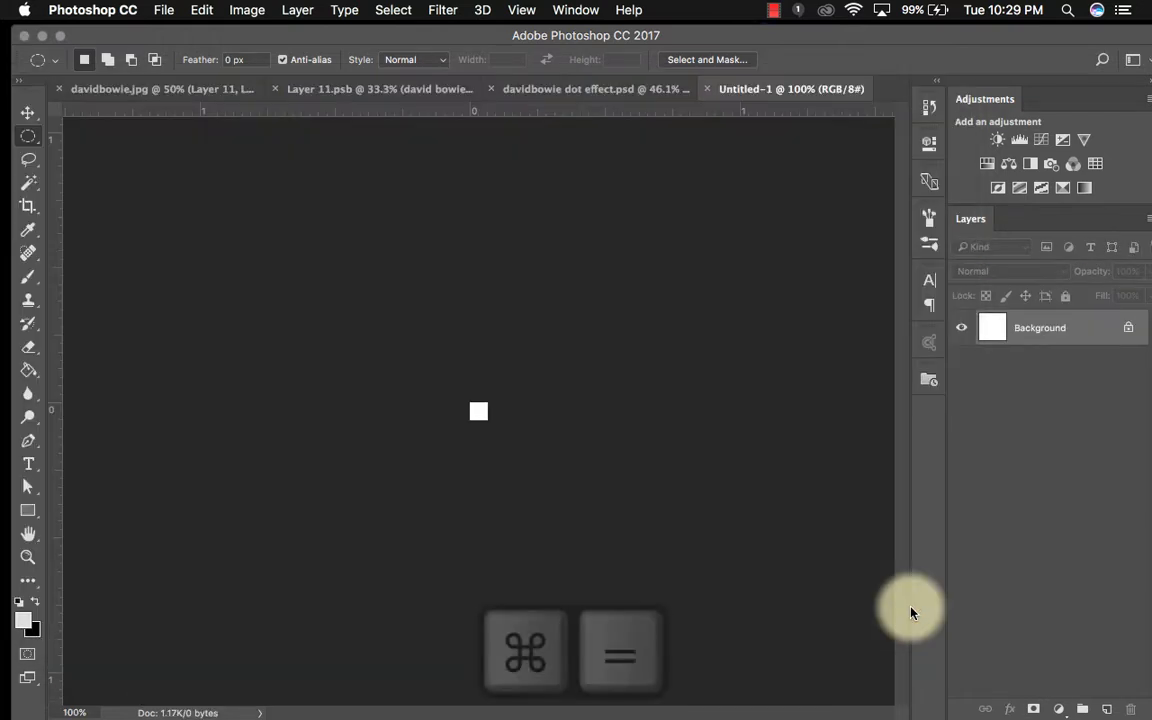
- Fill the whole background of the 20 x 20 pixel document with black using the Paint Bucket
key("super+equal")
key("super+equal")
key("super+equal")
key("super+equal")
key("super+equal")
key("super+equal")
key("super+equal")
key("super+equal")
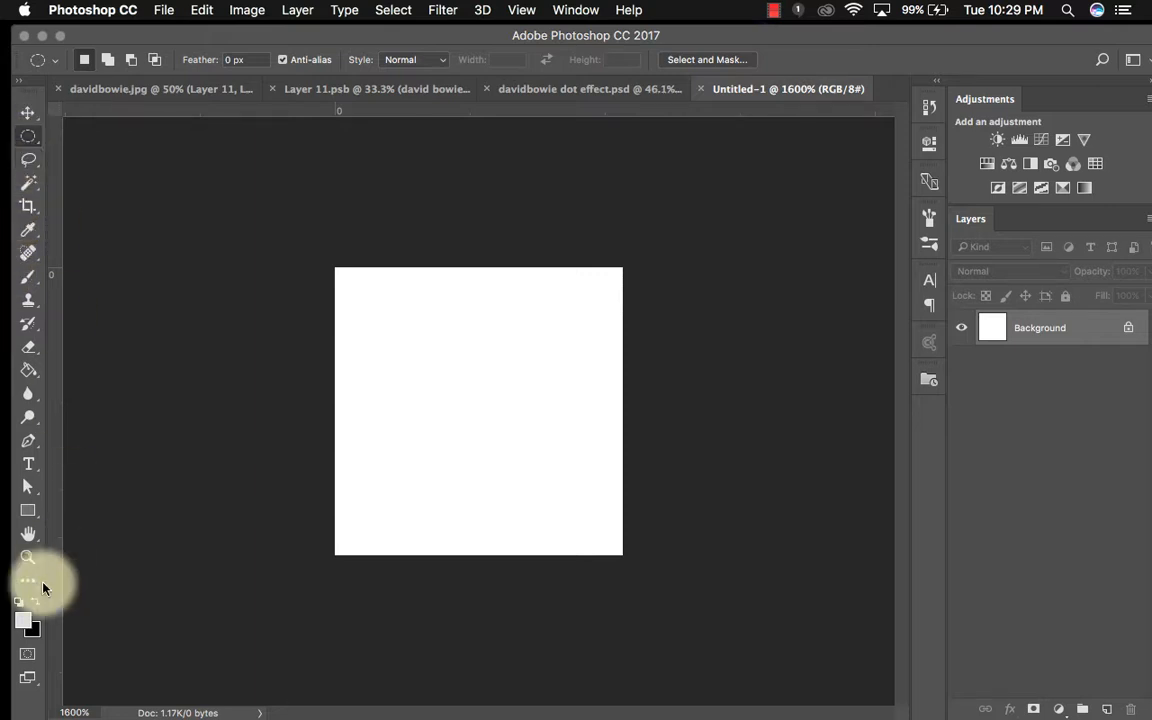
left_click(30, 348)
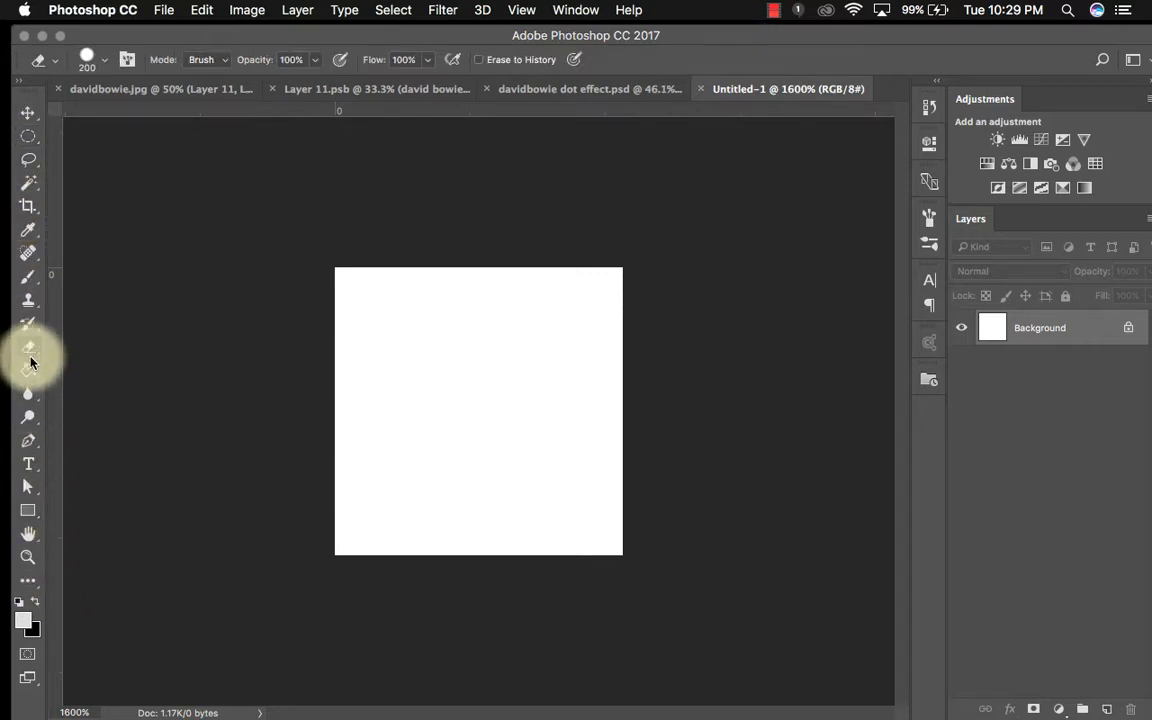
left_click(29, 369)
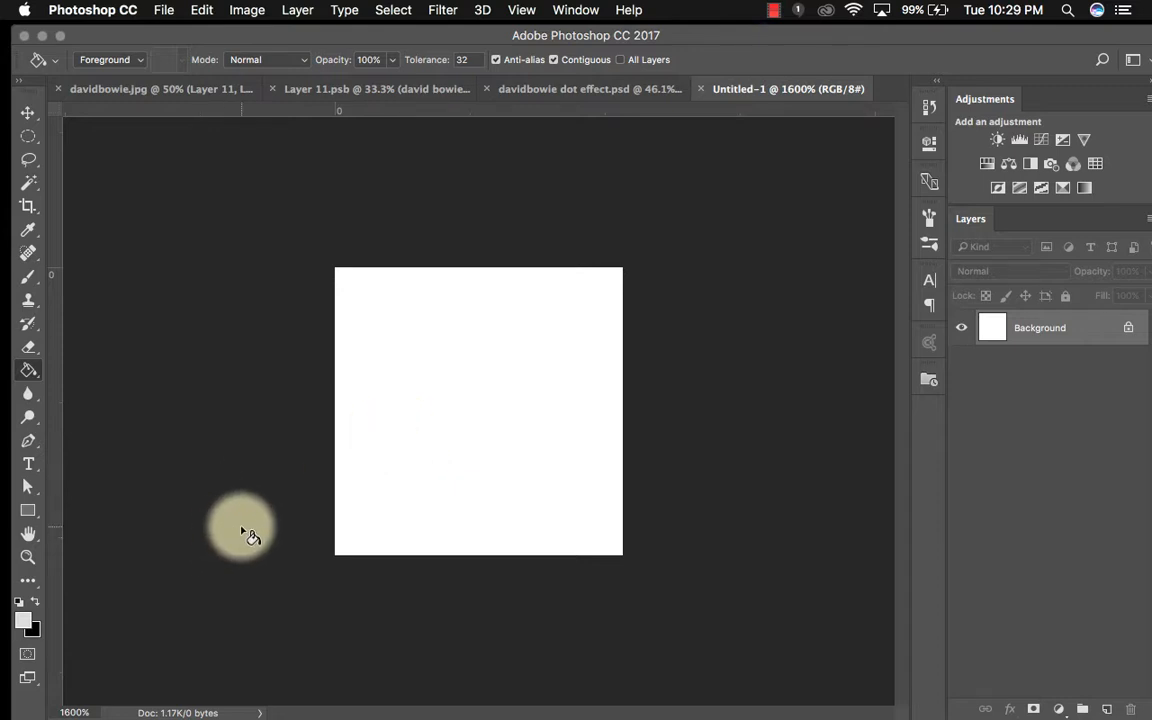
key("x")
left_click(430, 433)
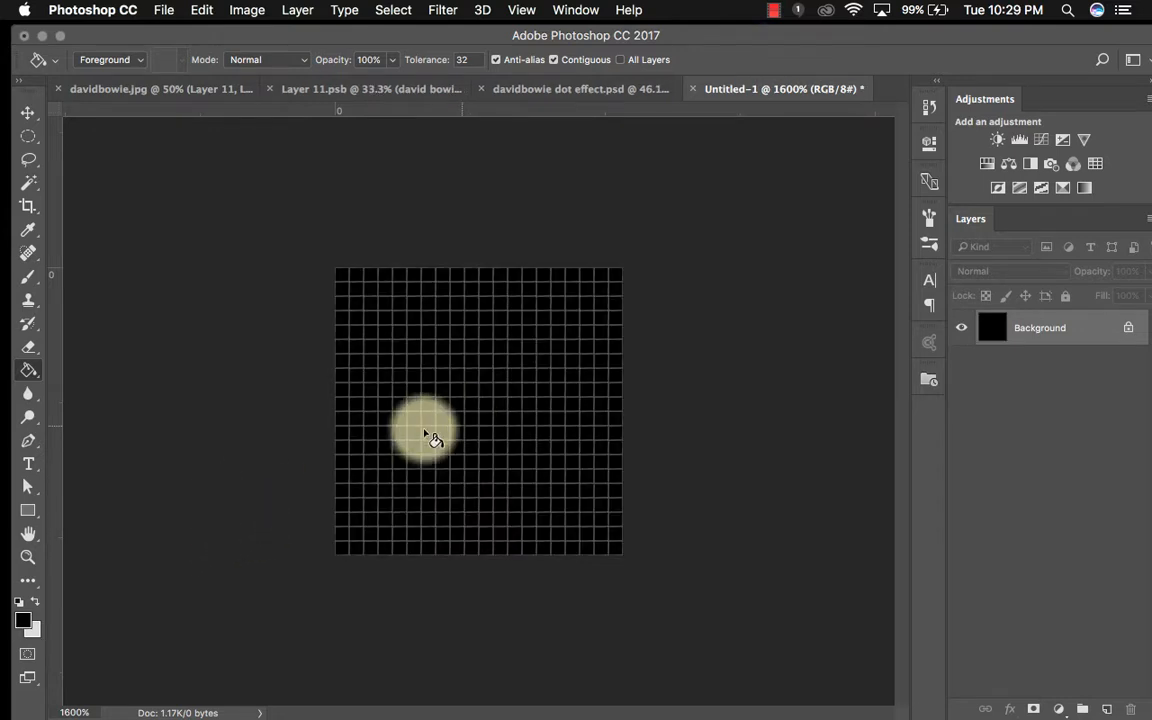
- Select a circle spanning the full canvas, fill it with the light grey swatch colour and deselect
left_click(29, 137)
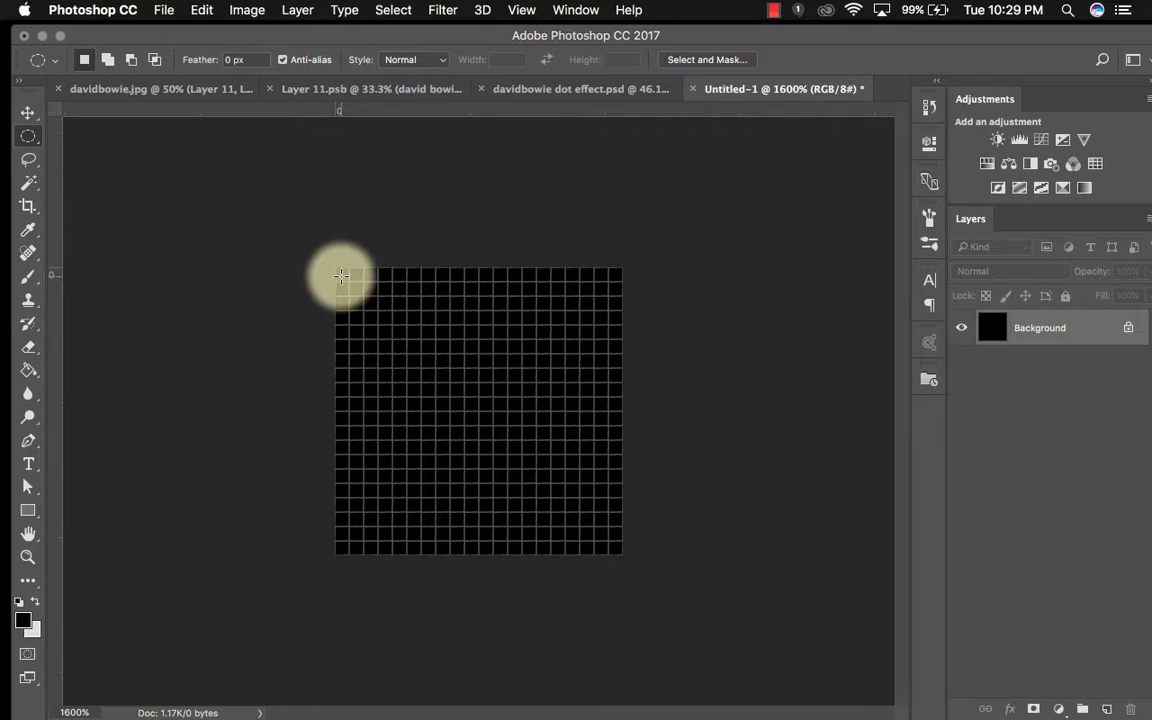
left_click_drag(341, 276, 663, 540)
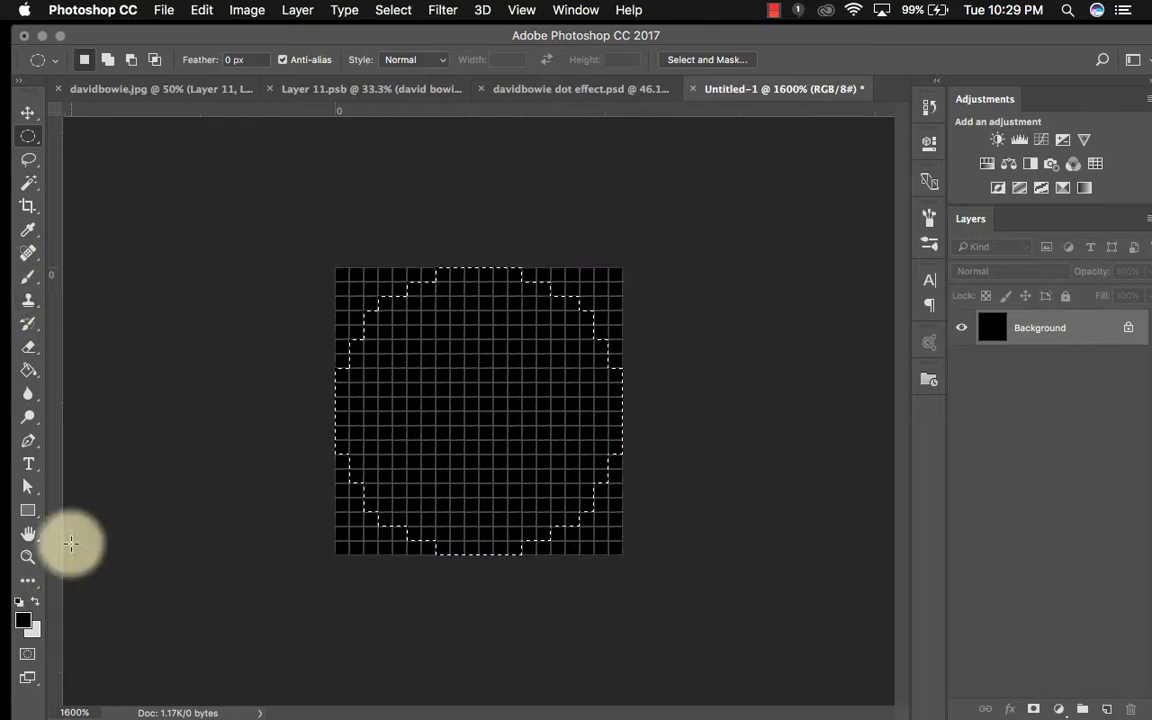
left_click(28, 369)
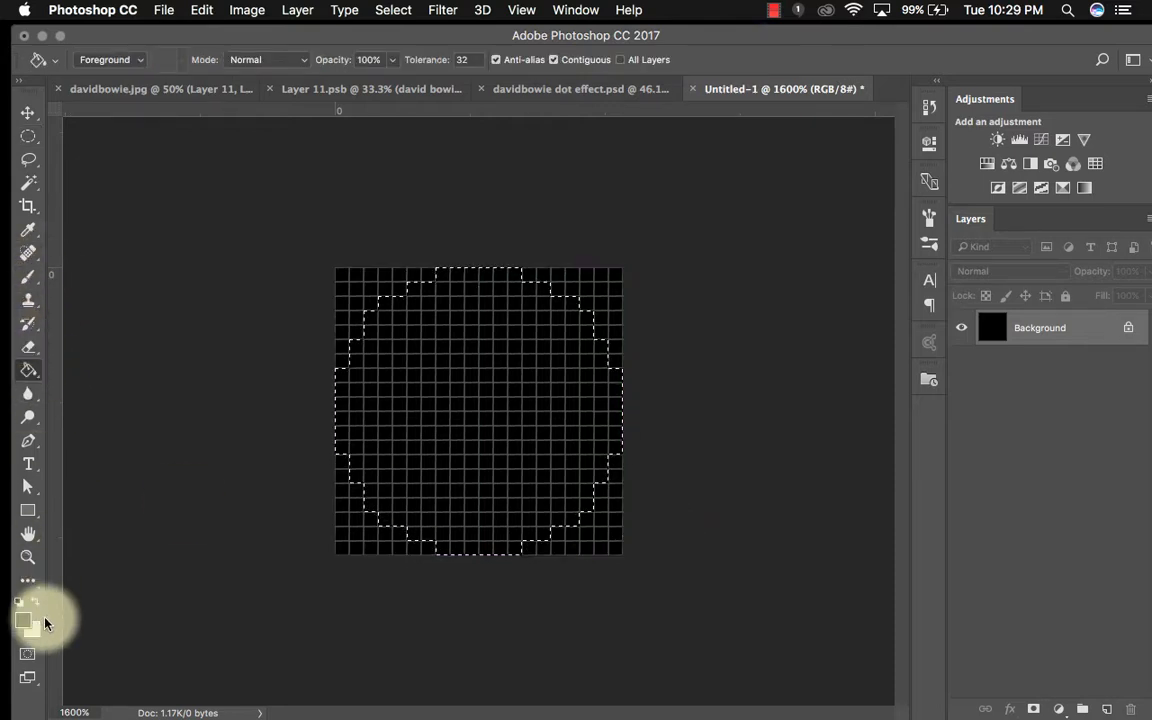
key("x")
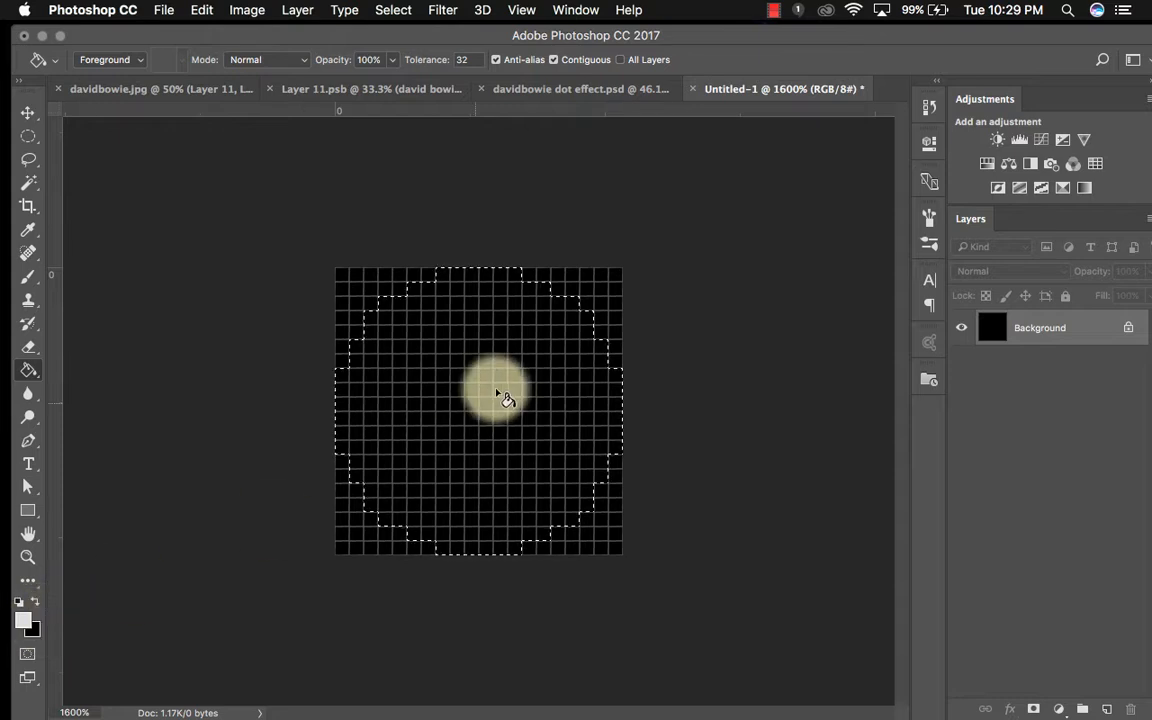
left_click(447, 373)
key("super+d")
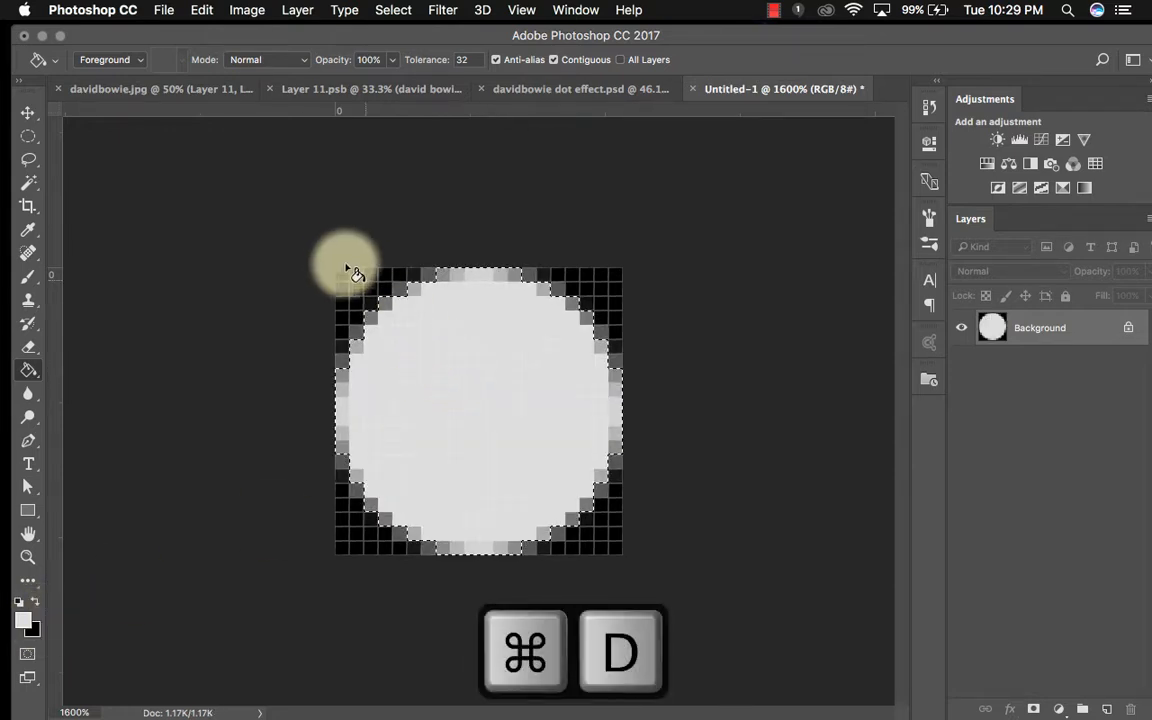
- Define the circle artwork as a pattern named circle 20x20
left_click(201, 10)
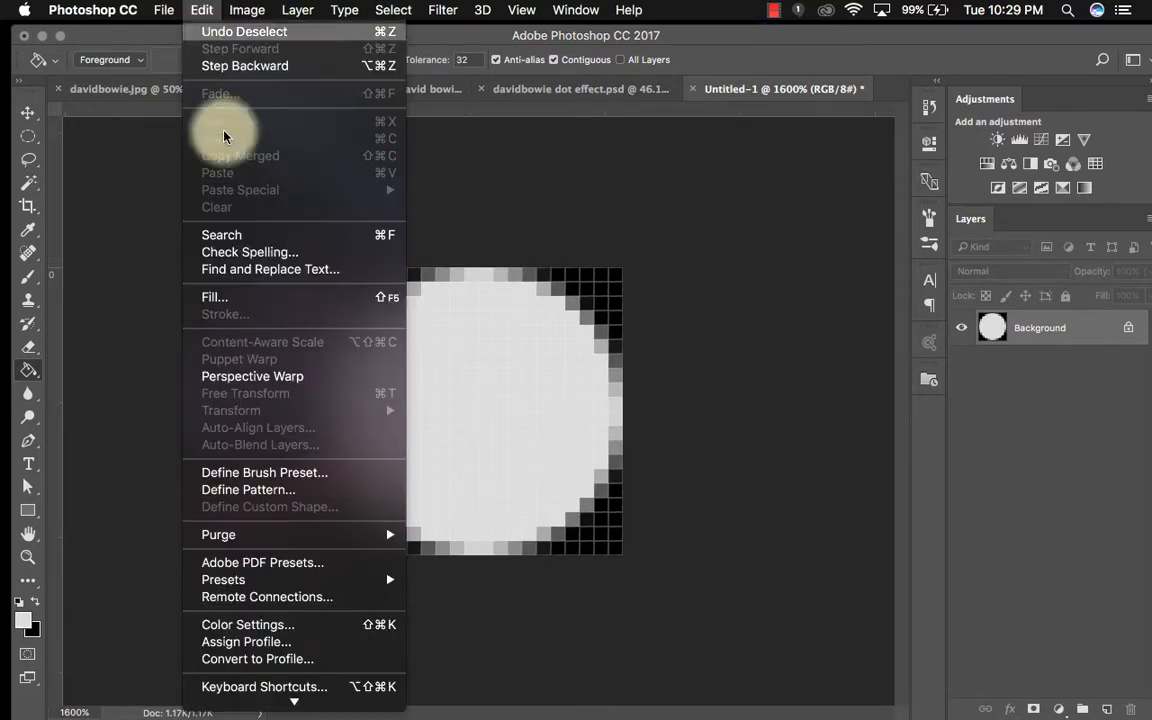
left_click(295, 490)
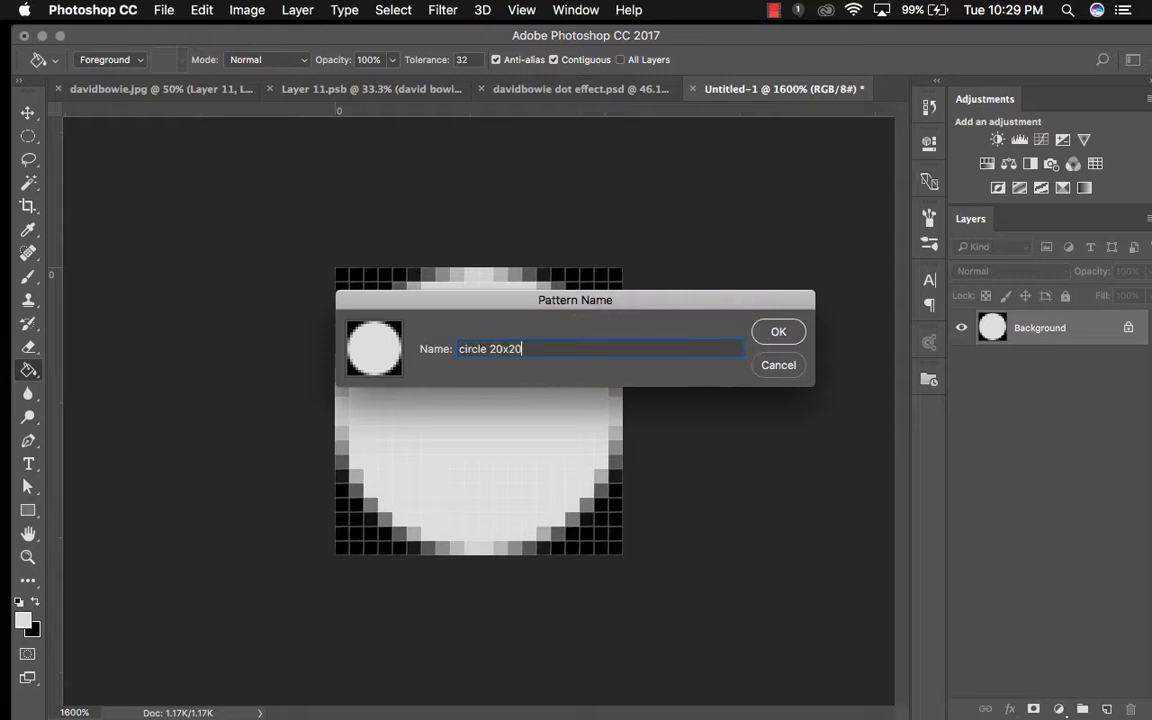
left_click(779, 336)
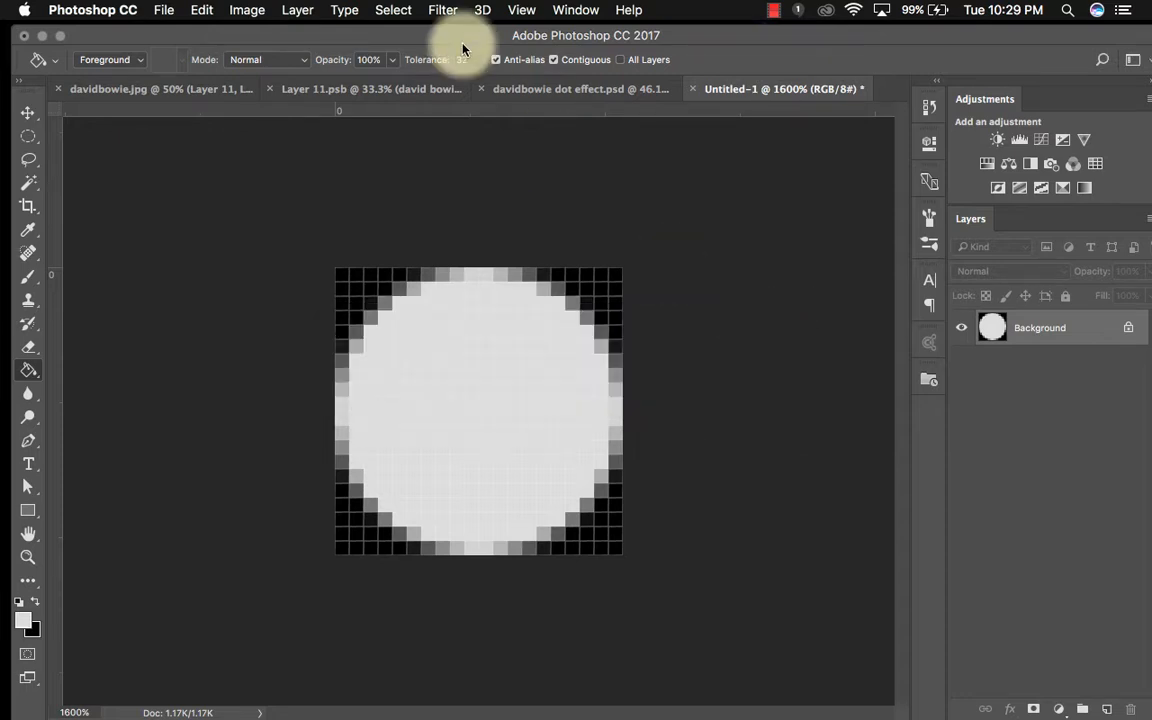
- Fill Layer 11's mask in davidbowie.jpg with the circle 20x20 pattern at Normal mode and 100% opacity
left_click(180, 90)
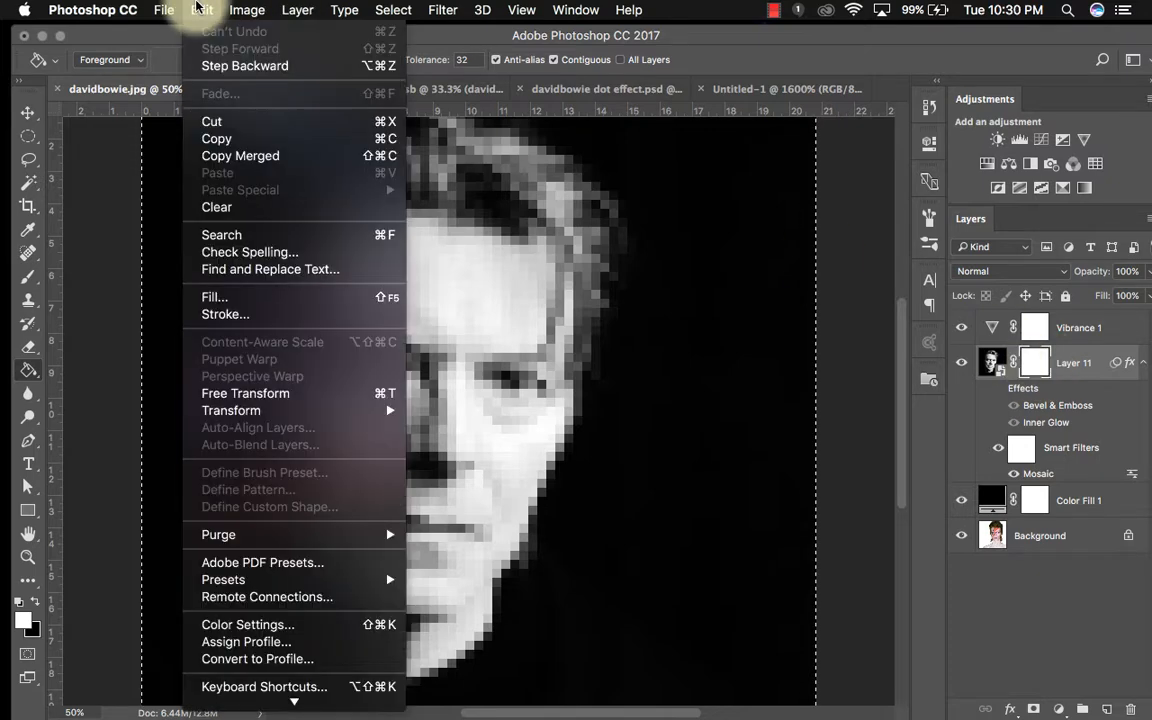
left_click(201, 10)
left_click(260, 298)
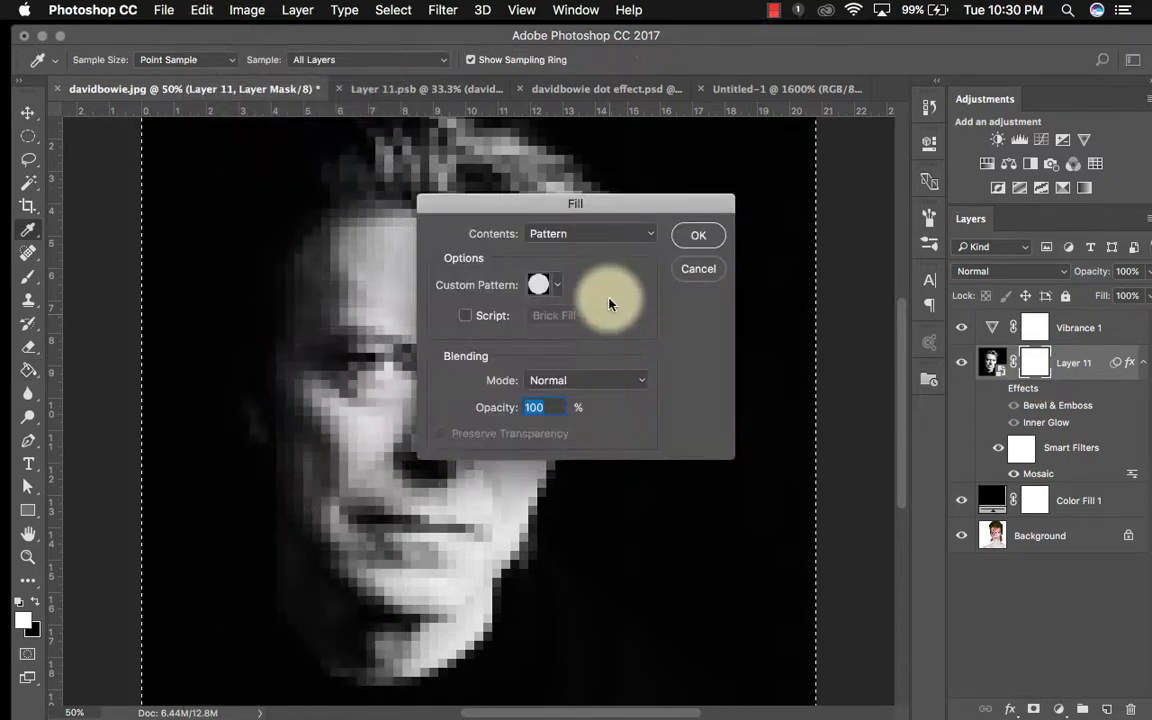
left_click(586, 234)
left_click(583, 233)
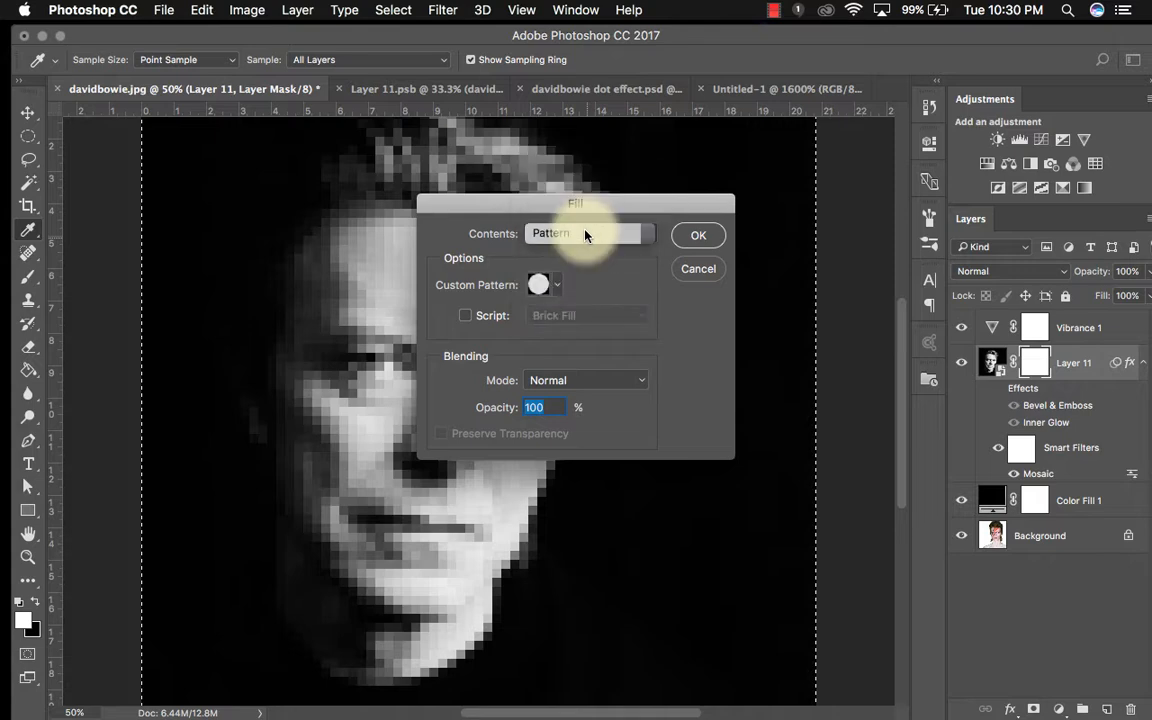
left_click(540, 284)
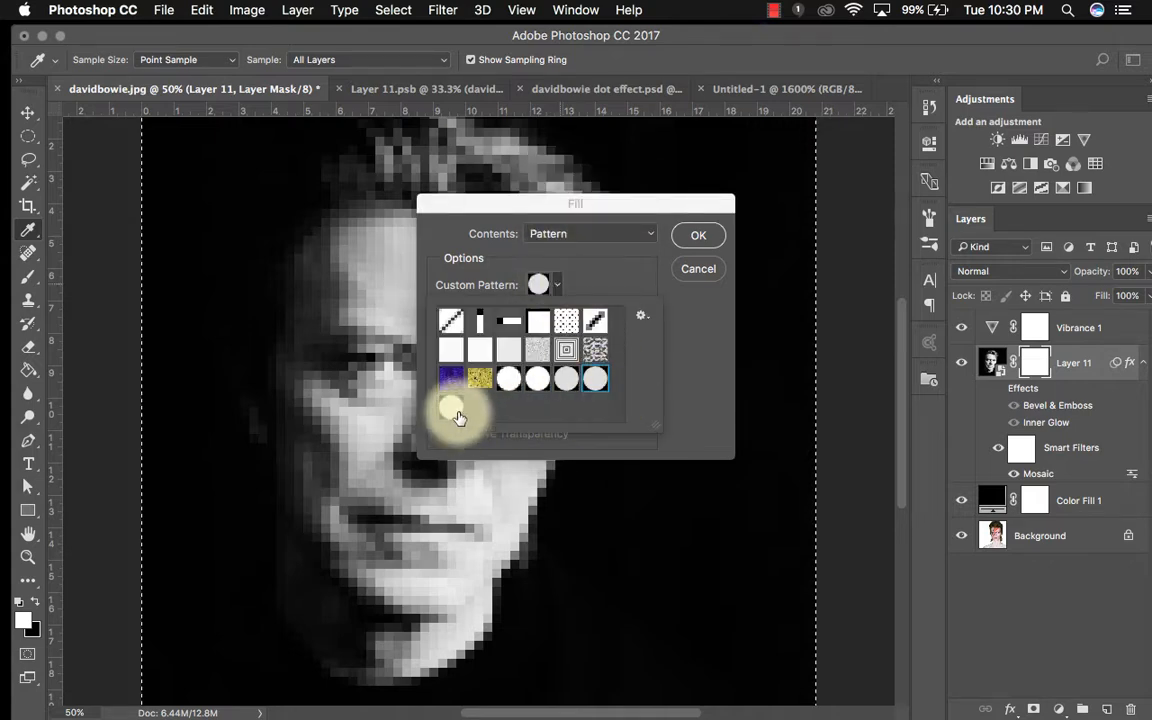
left_click(455, 412)
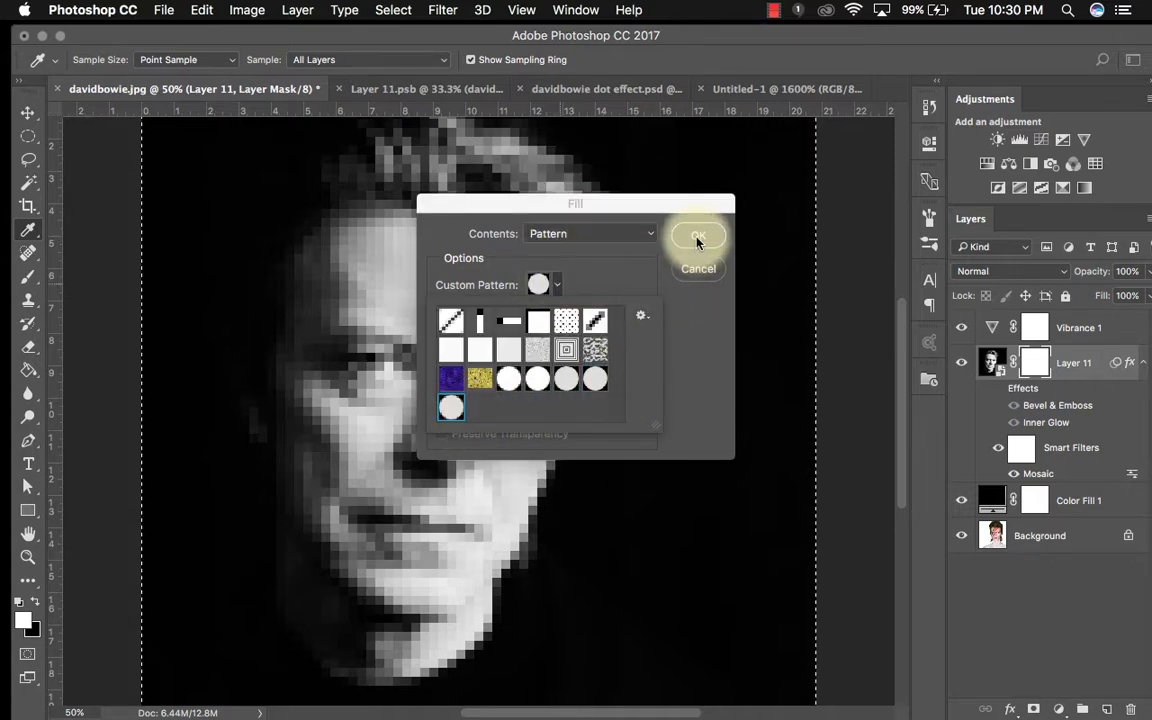
left_click(697, 238)
key("g")
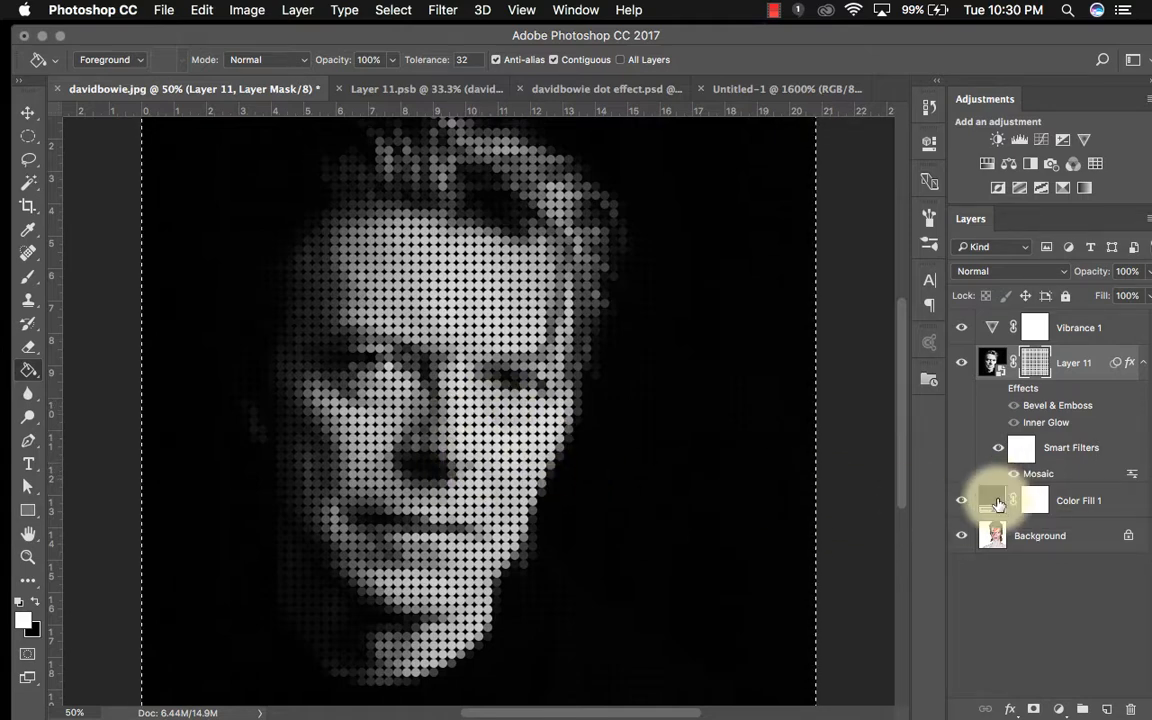
- Try a bright purple, c000ff, as the colour of the Color Fill 1 layer behind the dots
left_click(997, 504)
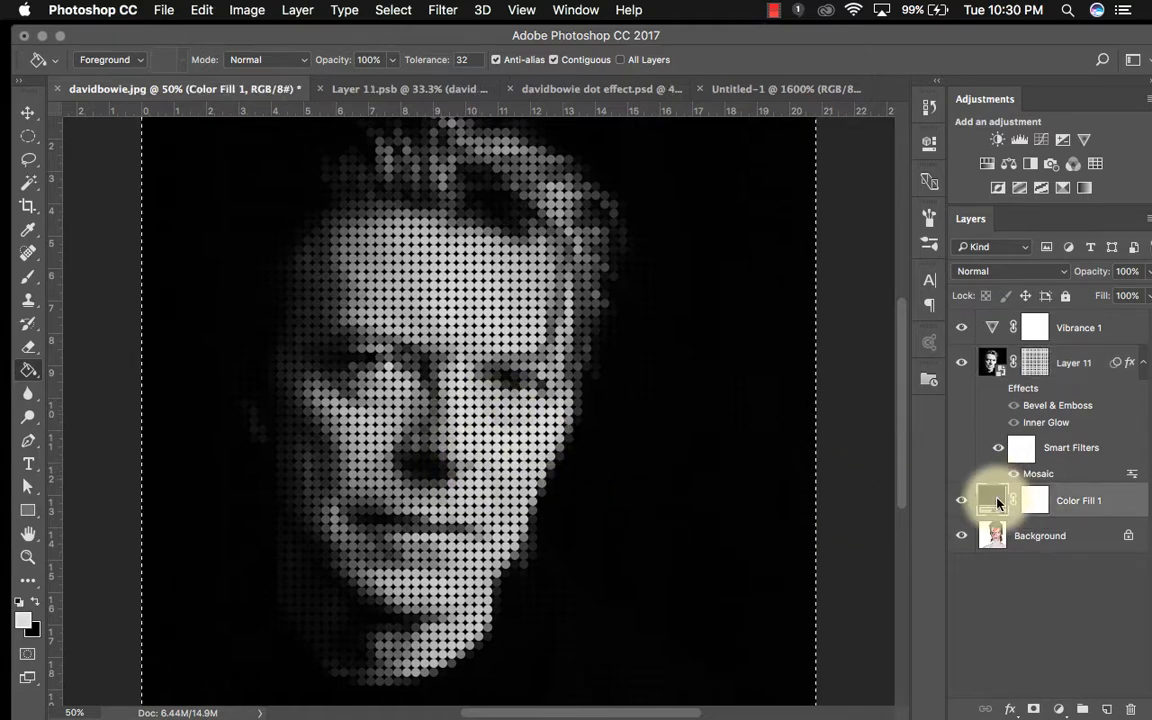
double_click(997, 504)
left_click_drag(880, 336, 954, 311)
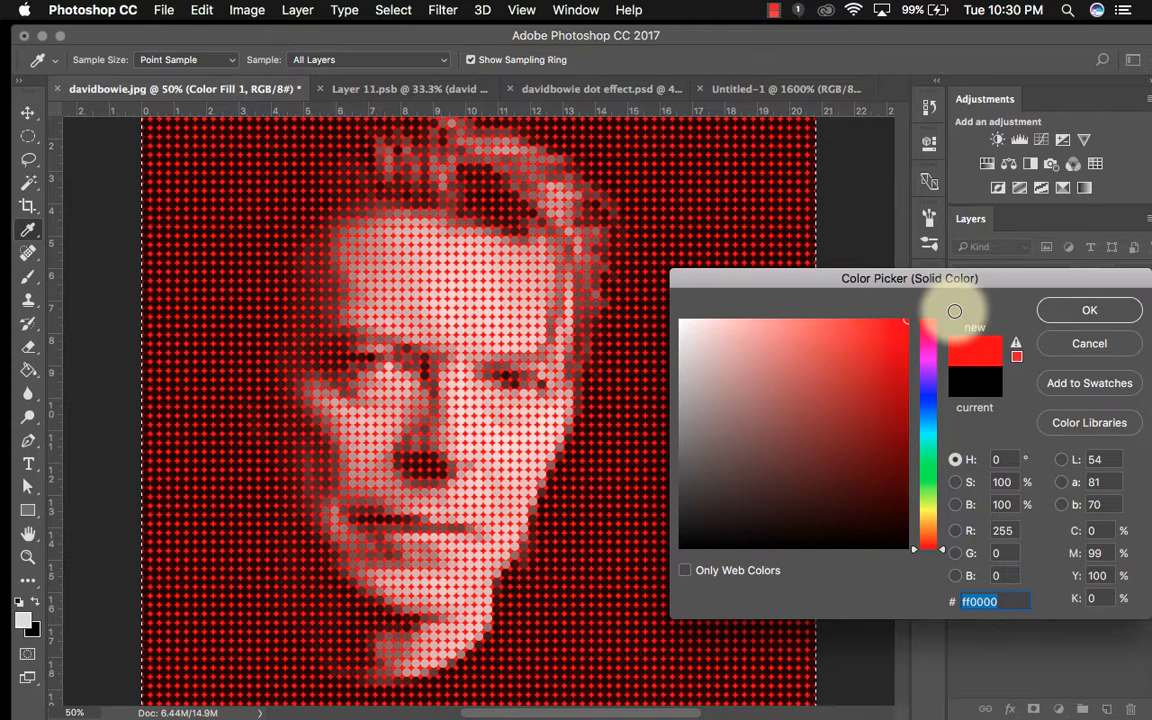
left_click(928, 367)
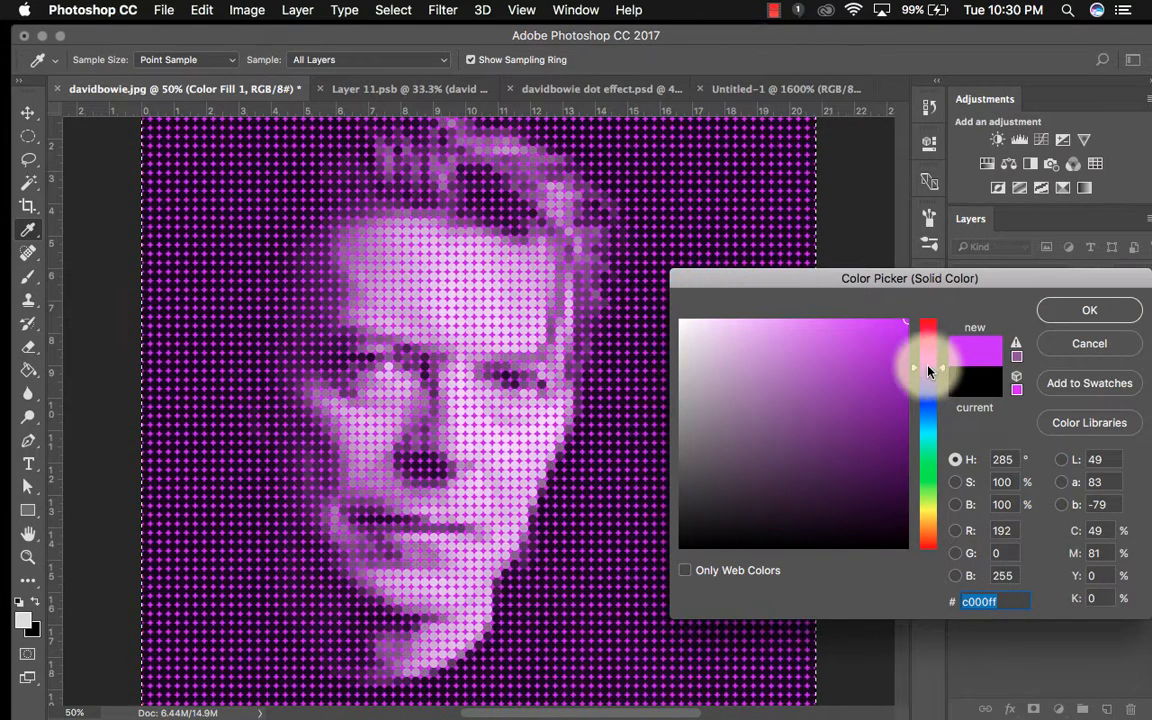
left_click(1088, 309)
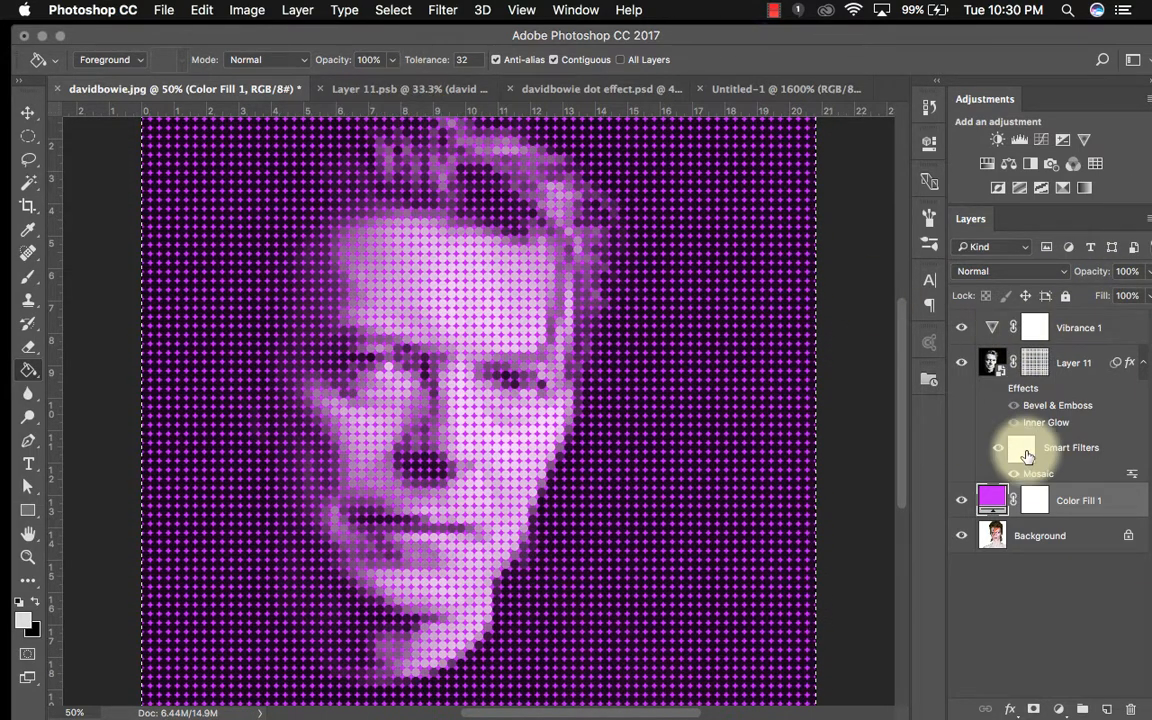
- Set the Color Fill 1 layer back to black, 000000
double_click(992, 497)
left_click_drag(844, 439, 551, 626)
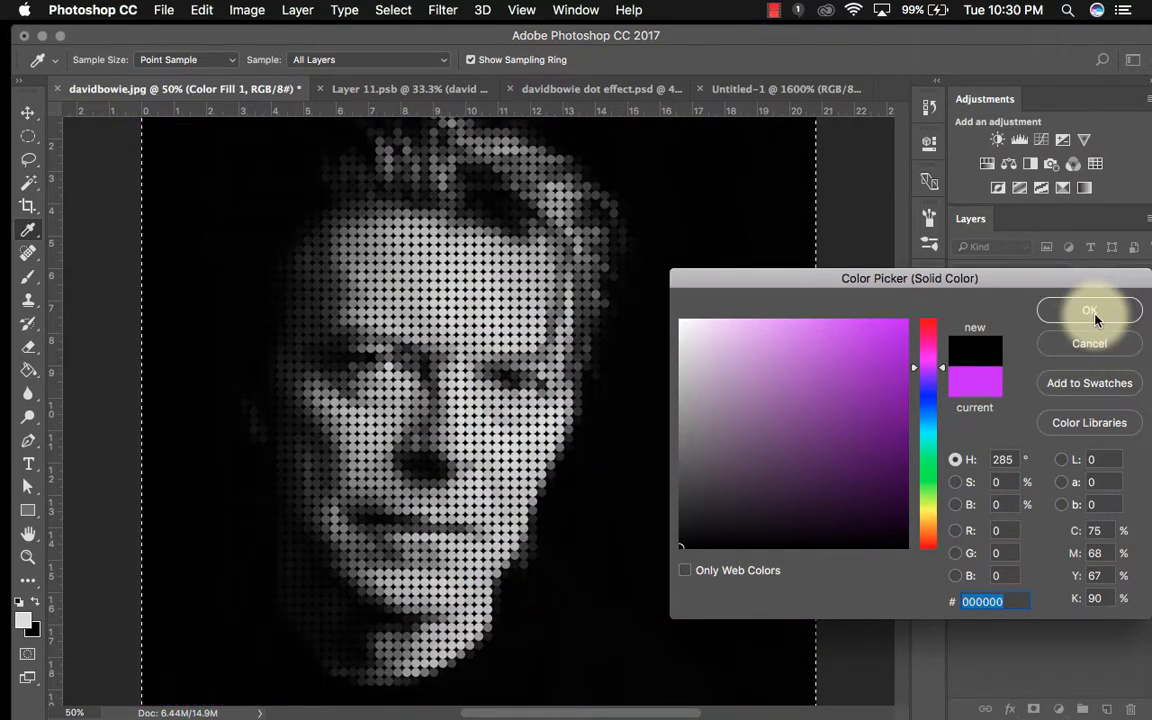
left_click(1093, 316)
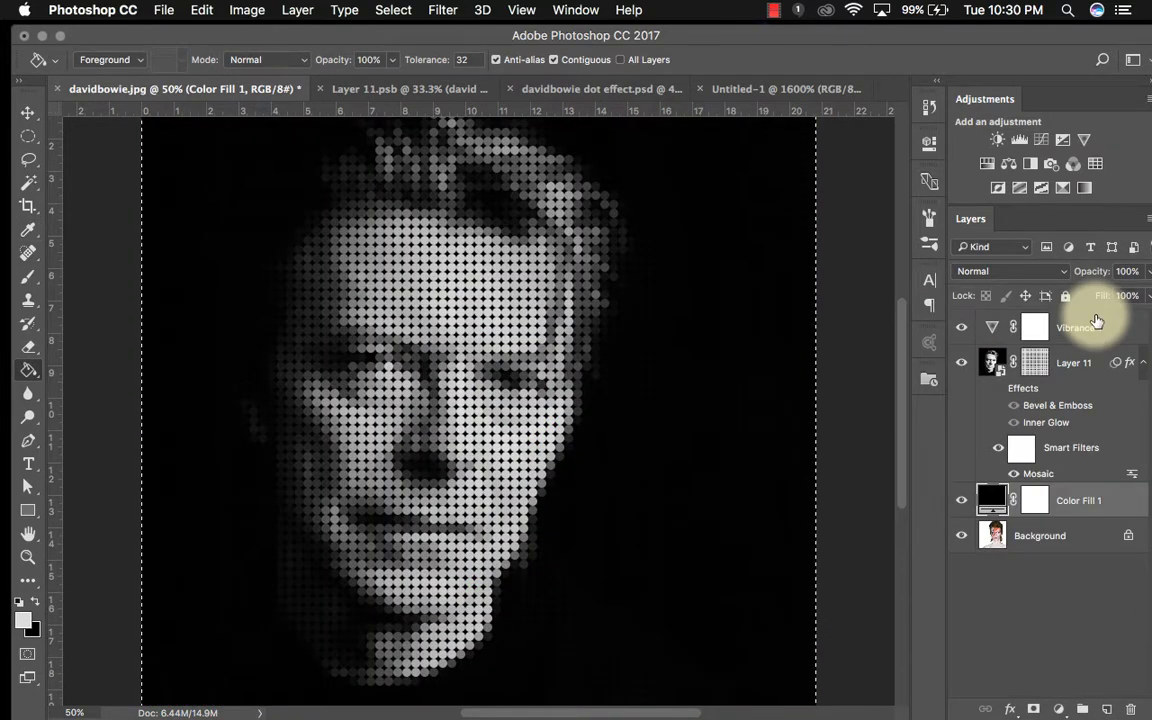
double_click(1077, 329)
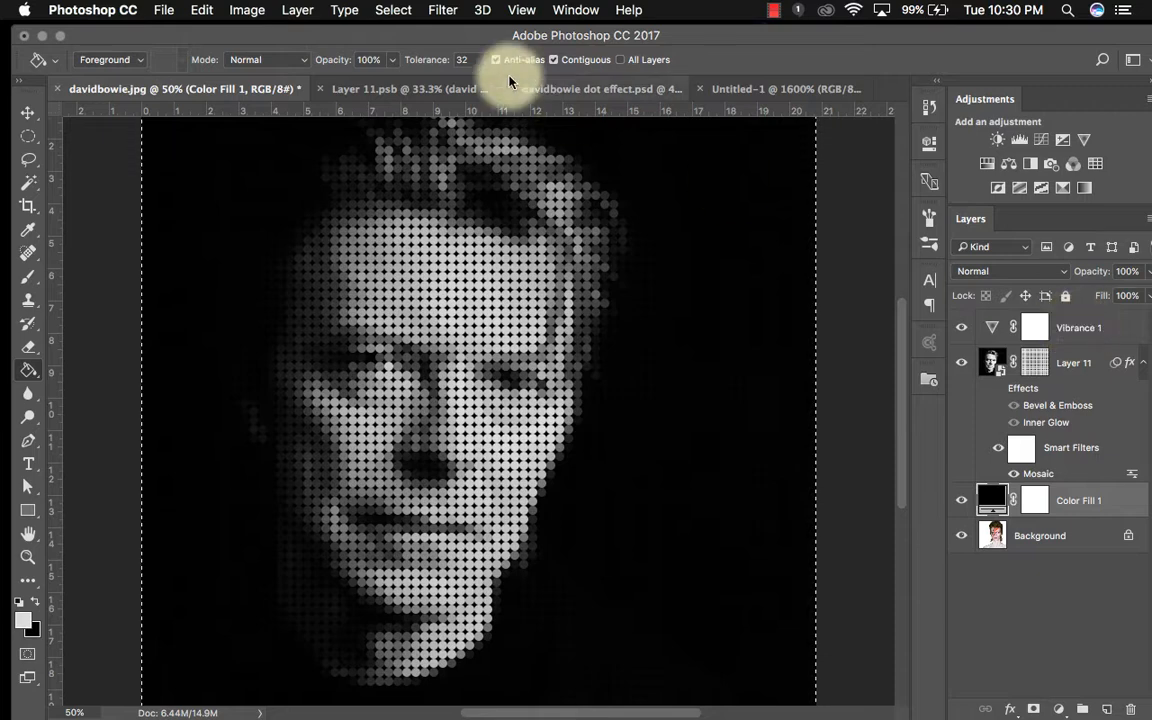
- Examine the Layer 11.psb source and the finished davidbowie dot effect.psd, whole and up close at the dots, and return to davidbowie.jpg
left_click(420, 92)
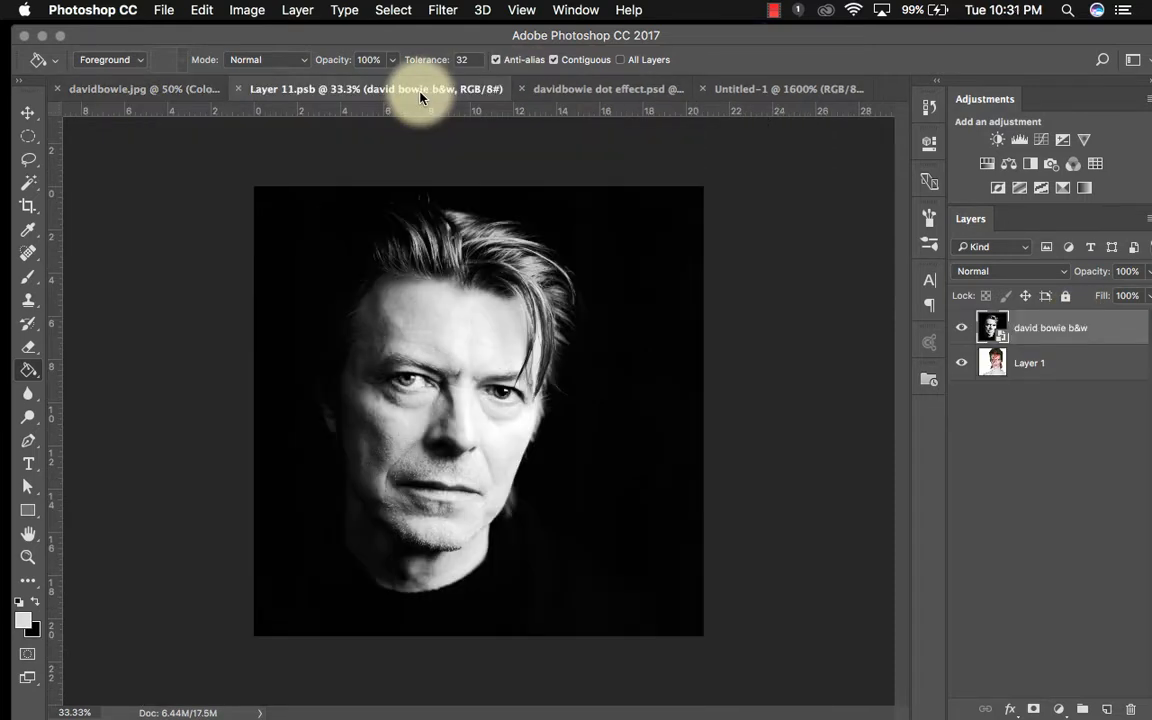
left_click(586, 90)
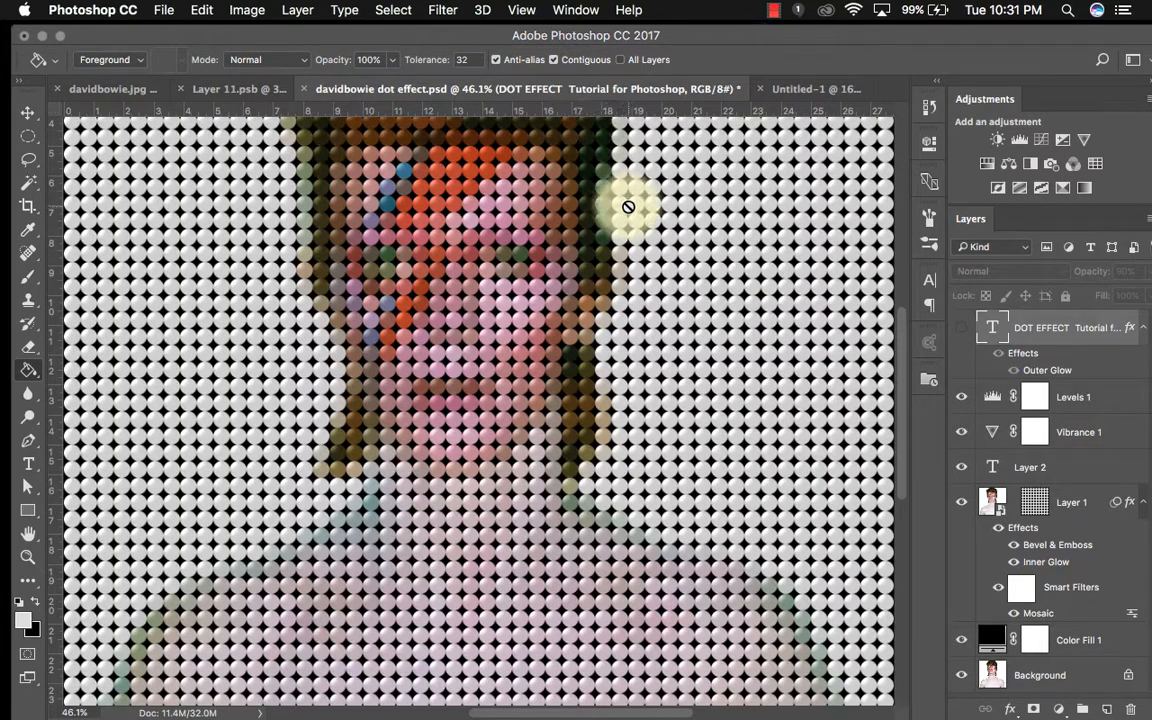
key("super+o")
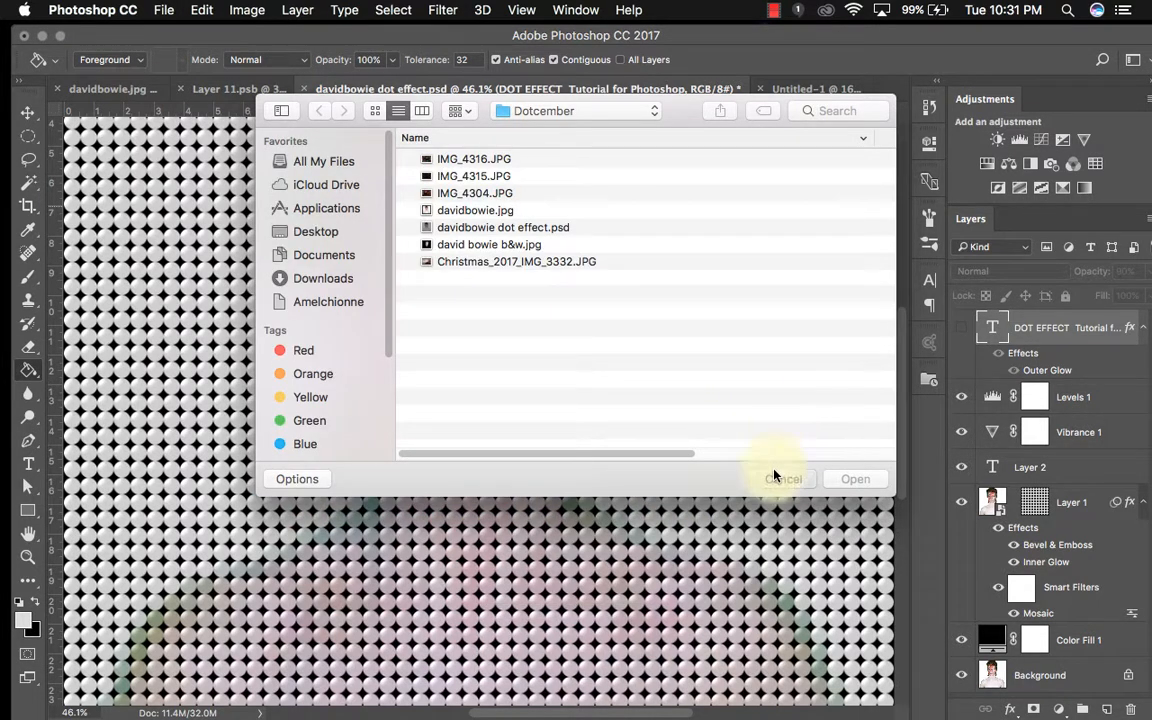
left_click(774, 474)
key("super+0")
key("super+0")
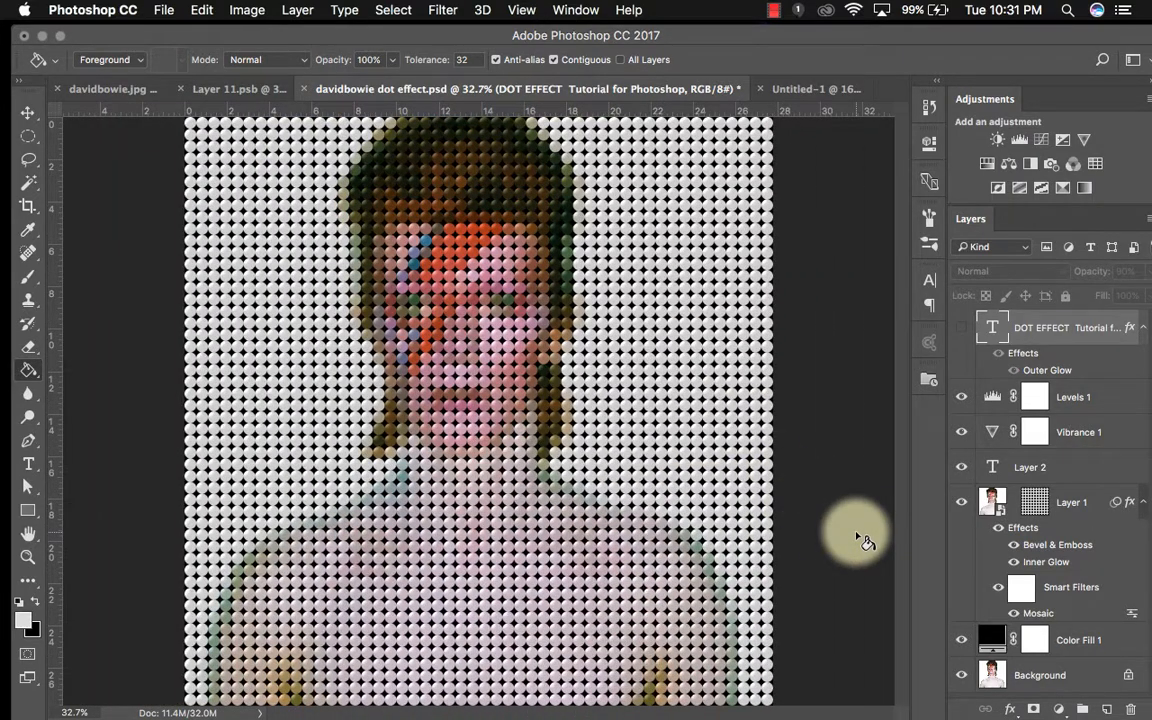
key("super+equal")
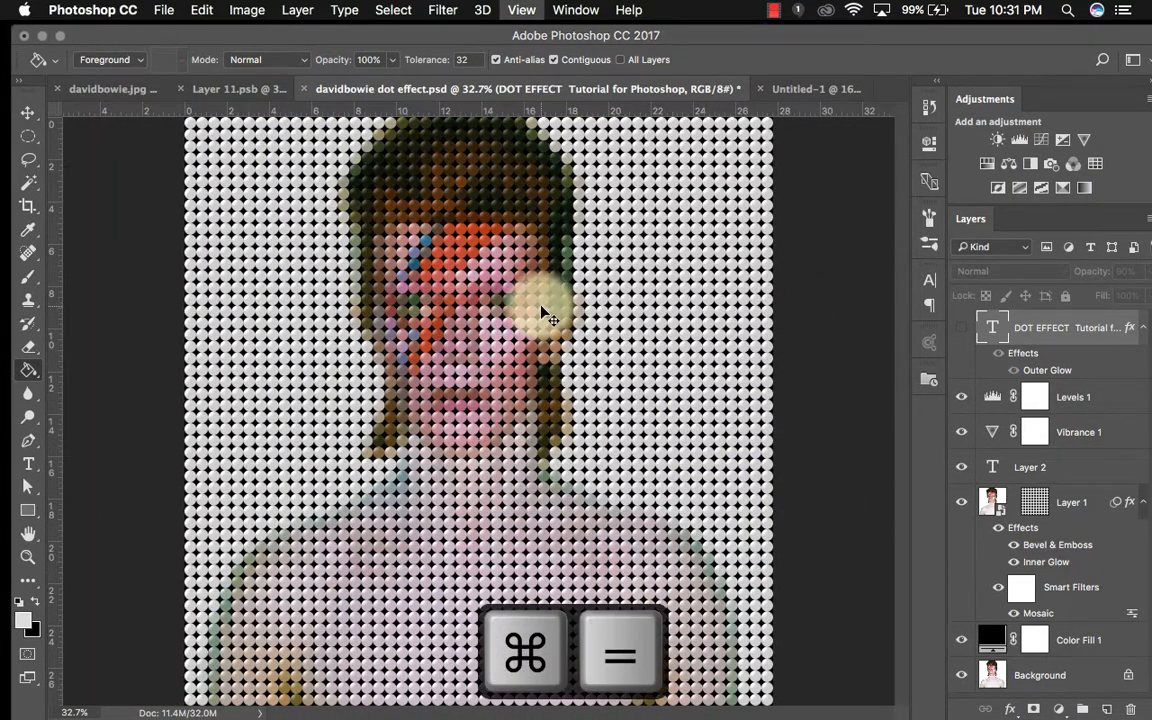
key("super+equal")
key("super+equal")
key("super+equal")
key("super+equal")
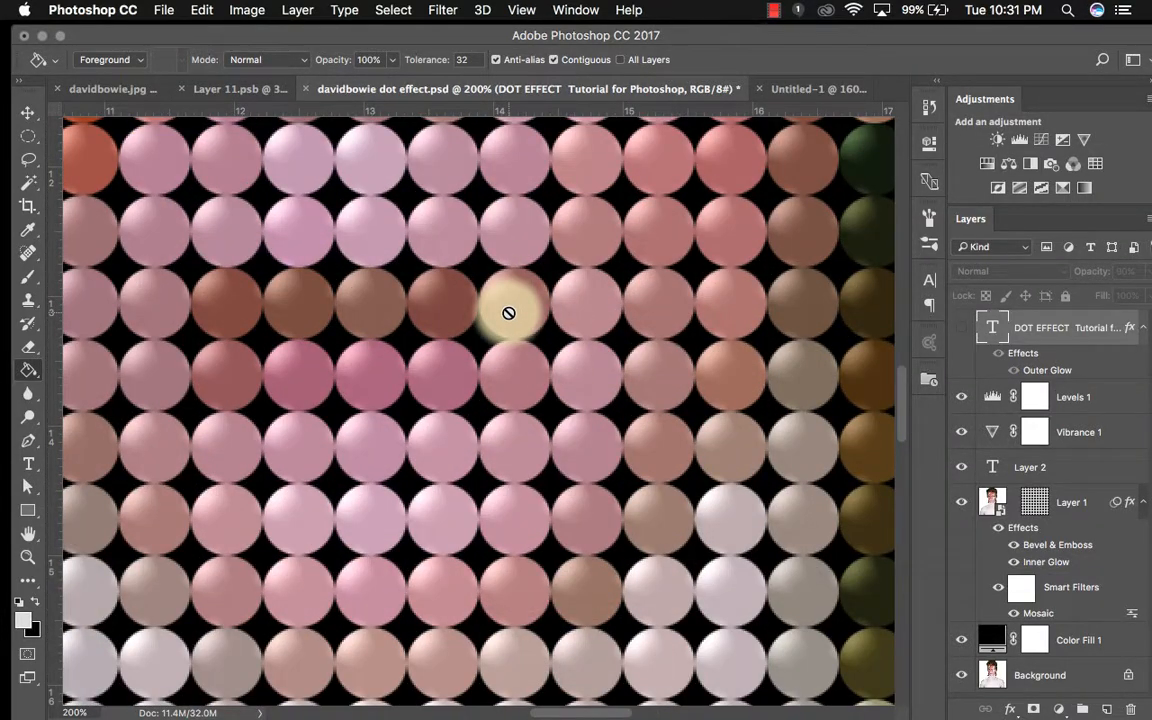
key("super+space")
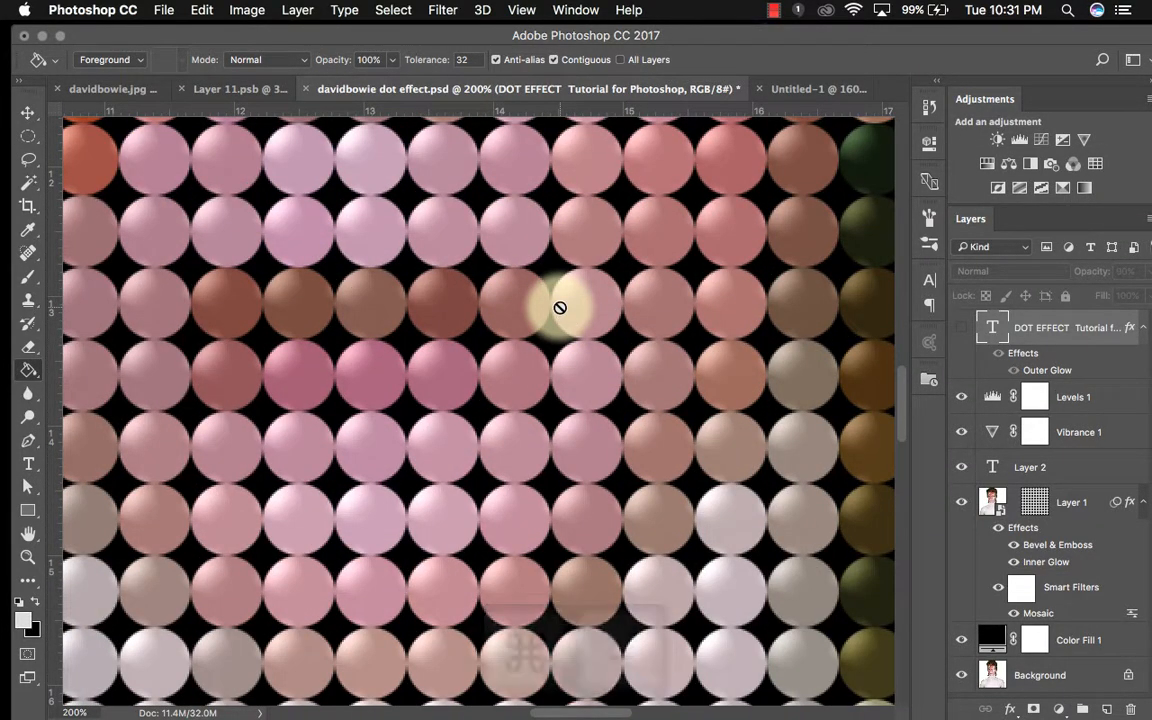
key("super+minus")
key("super+minus")
key("super+minus")
key("super+minus")
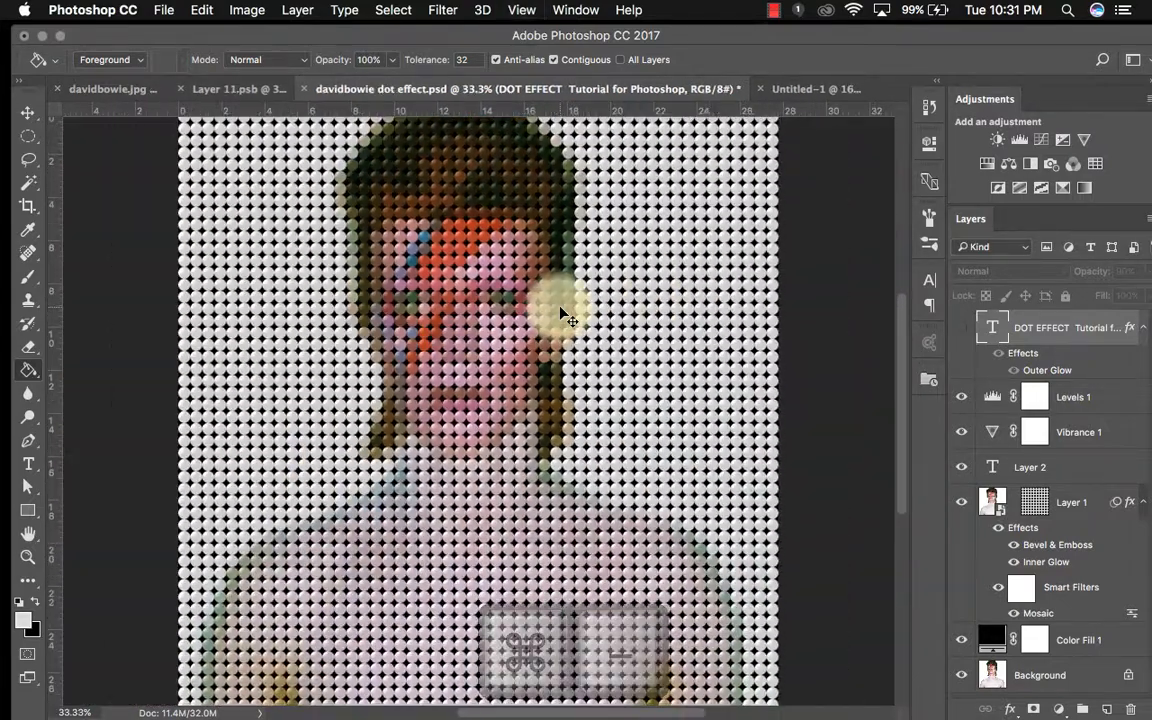
left_click(110, 89)
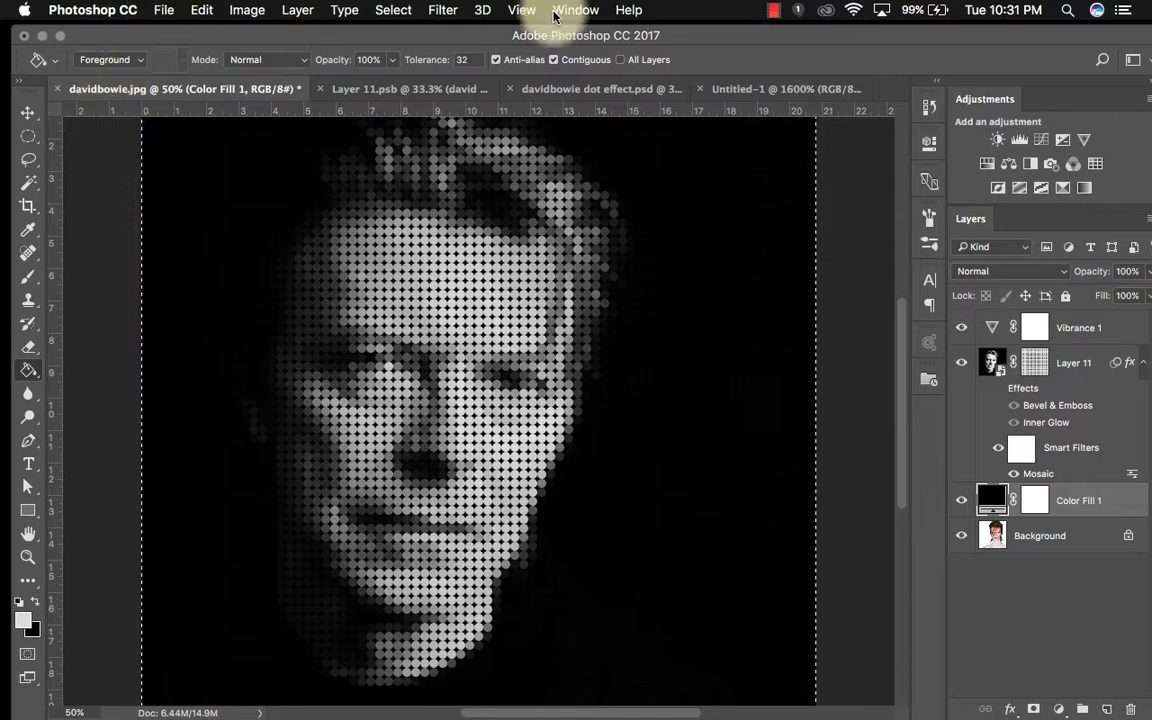
left_click(772, 14)
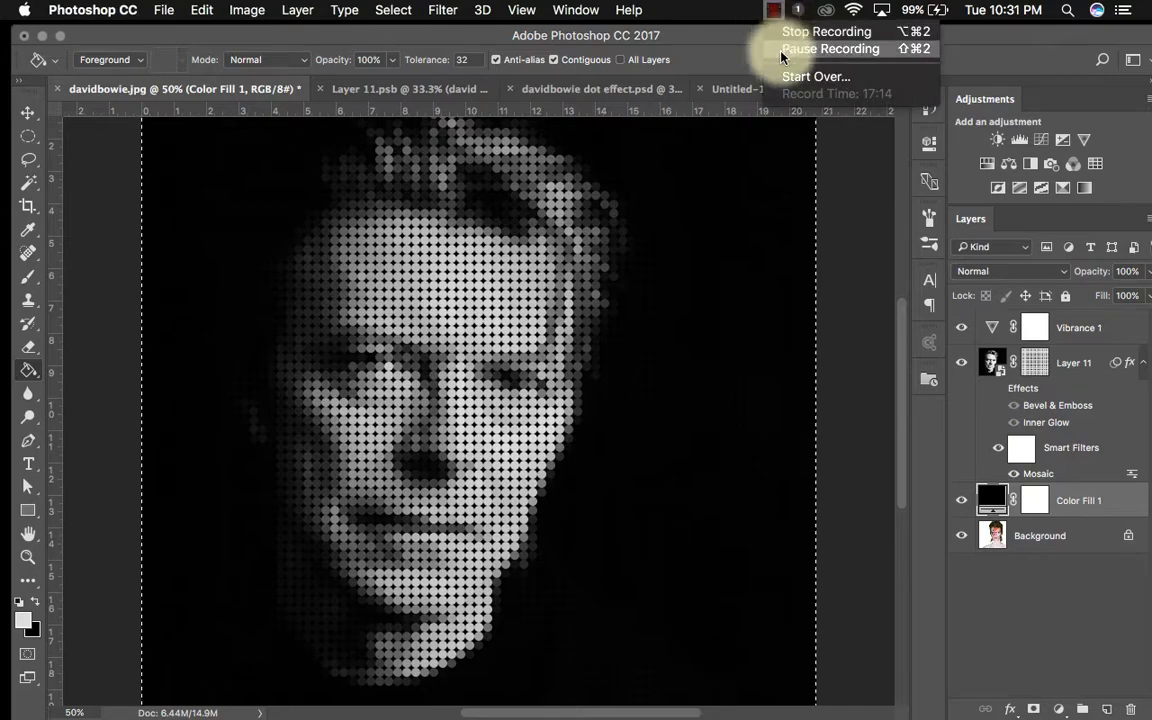